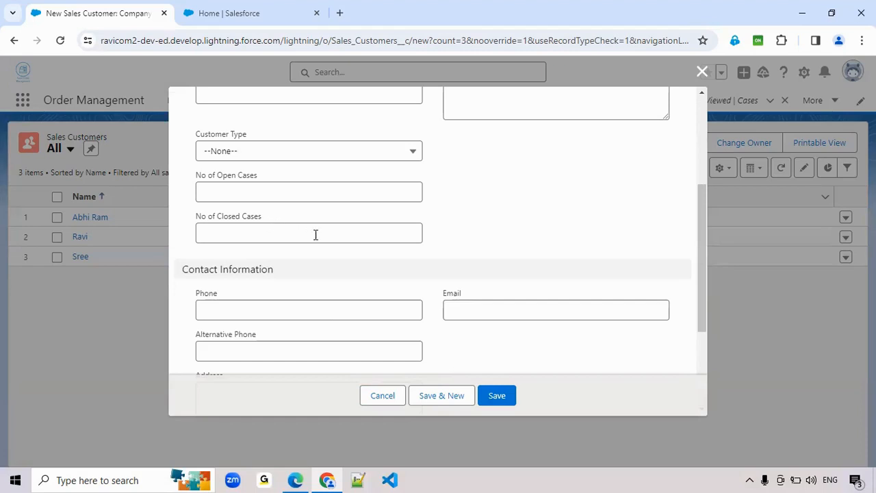
Close the new Sales Customer form without saving and open the Flows page in Setup
scroll(353, 242, "up", 3)
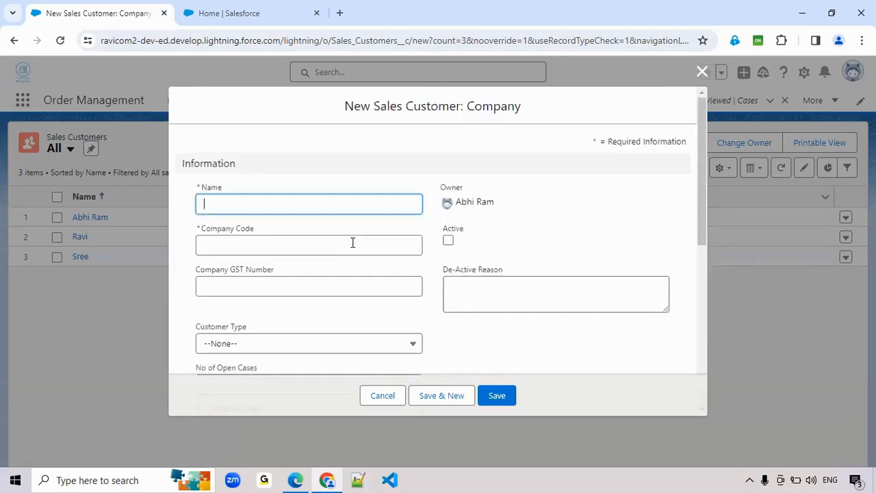
left_click(703, 74)
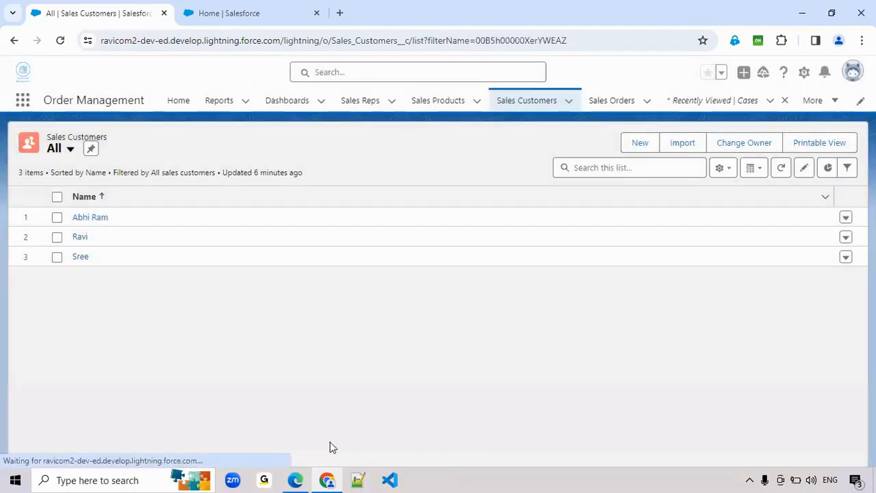
left_click(243, 15)
left_click(78, 136)
type("fl")
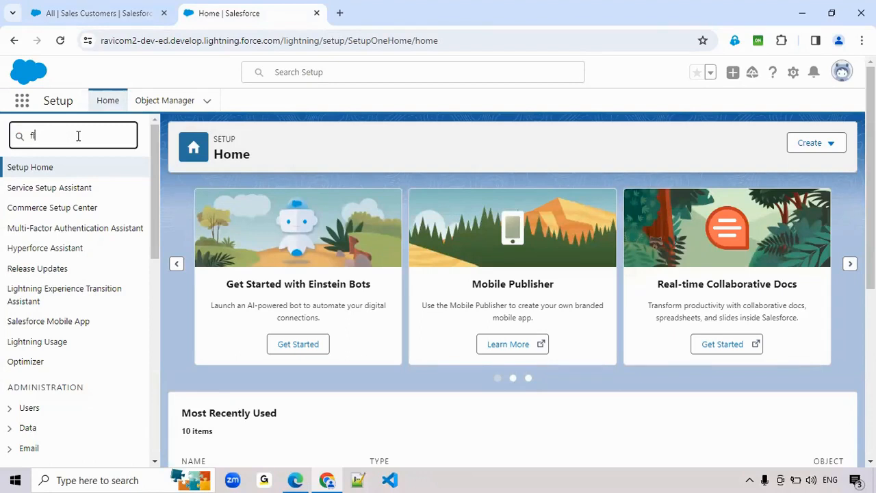
type("ows")
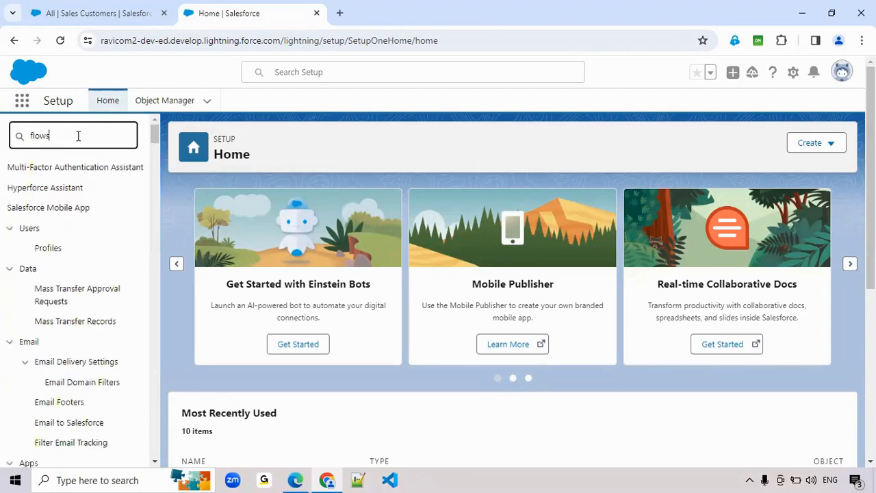
left_click(48, 192)
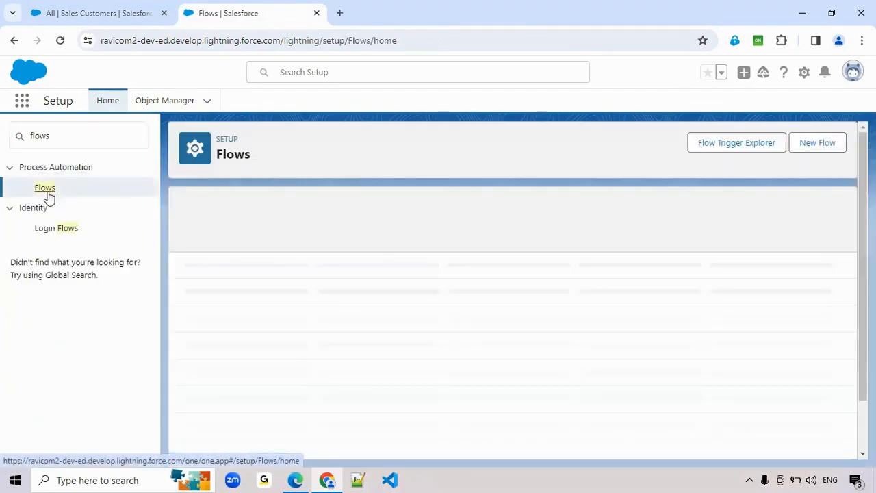
Create a new Record-Triggered Flow
left_click(820, 145)
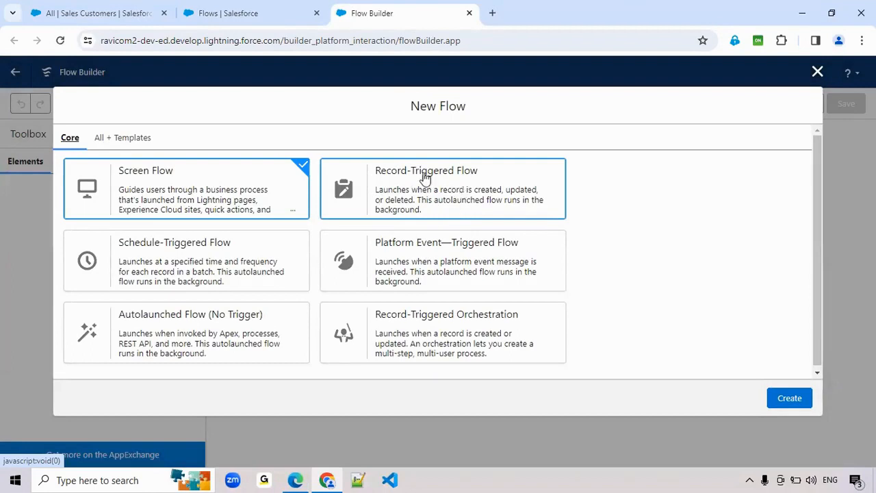
left_click(473, 188)
left_click(788, 403)
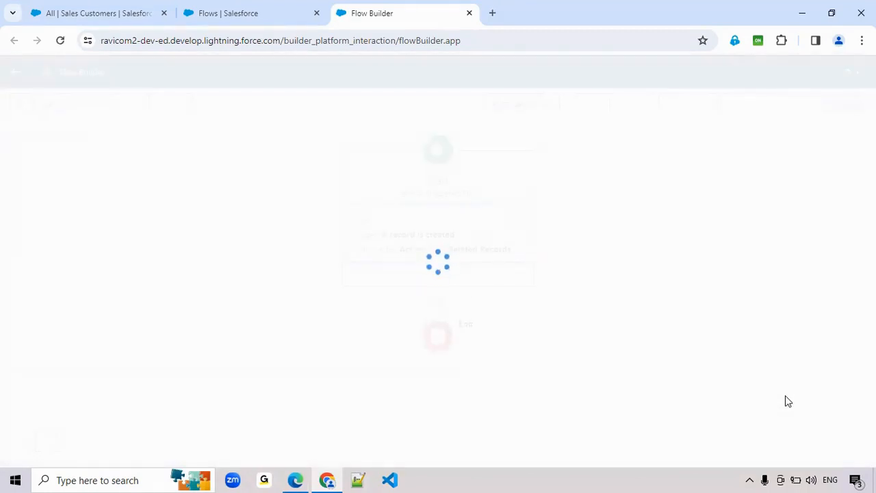
Set the flow to trigger on the Case object when a record is created or updated
left_click(317, 204)
type("case")
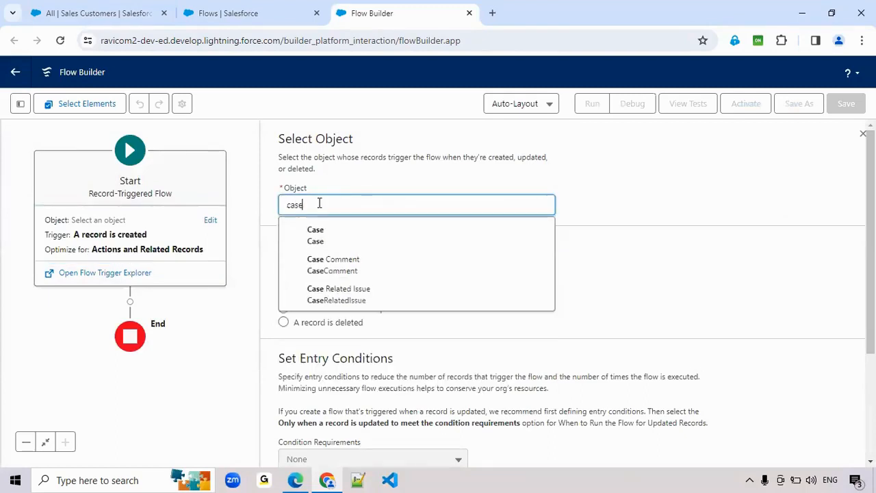
left_click(315, 243)
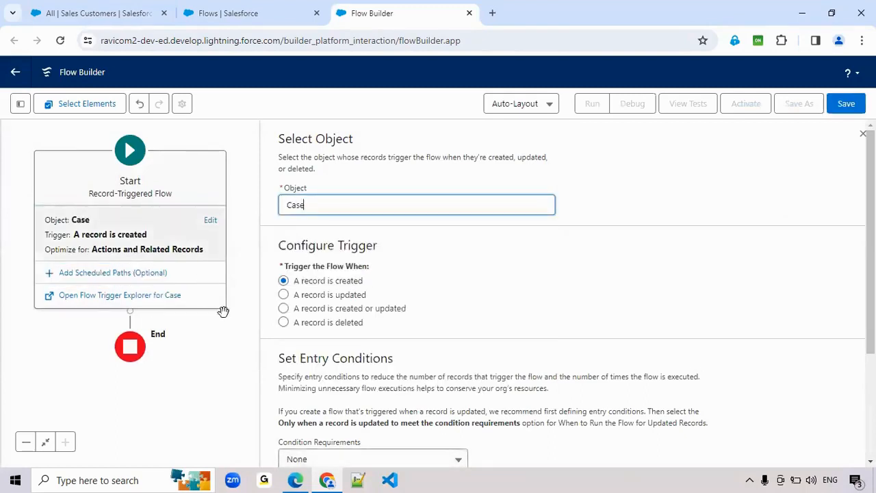
left_click(310, 312)
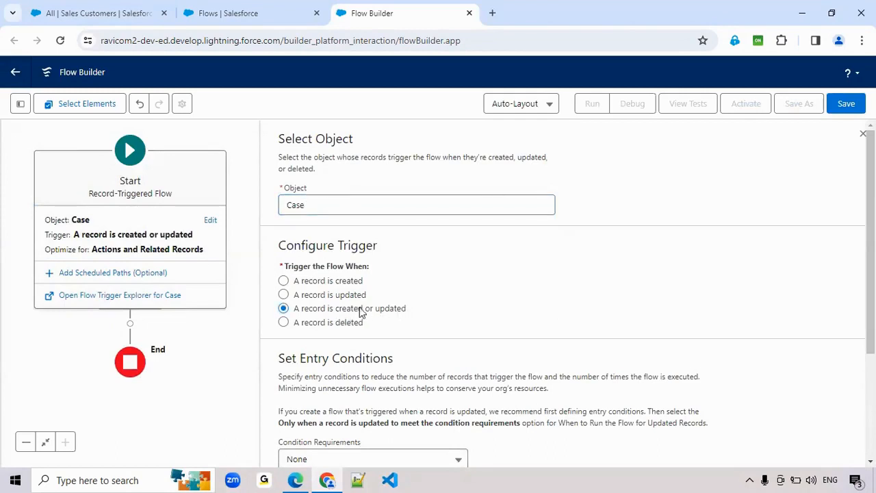
scroll(431, 312, "down", 2)
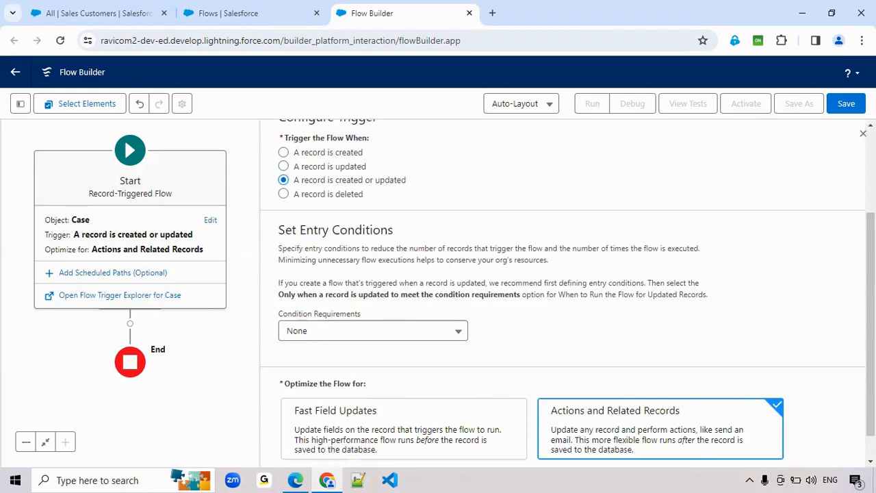
left_click(862, 134)
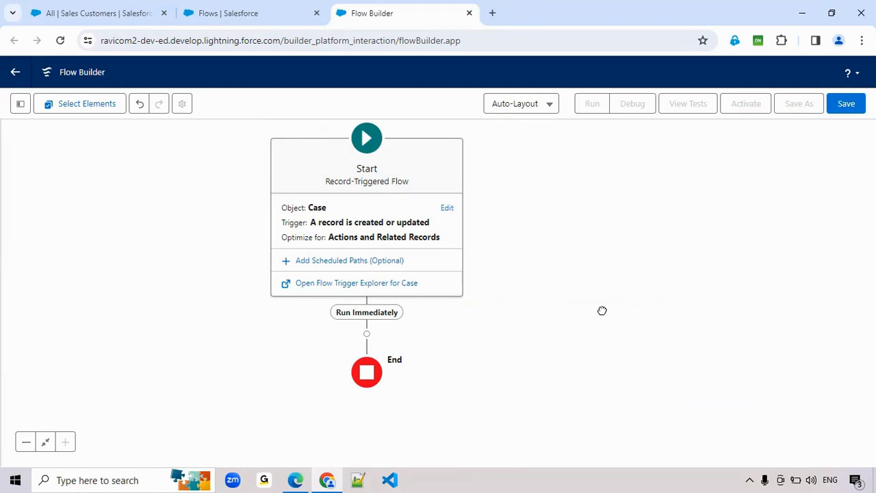
Add a Decision element labelled "Case Decision" on the Run Immediately path
left_click_drag(603, 311, 585, 313)
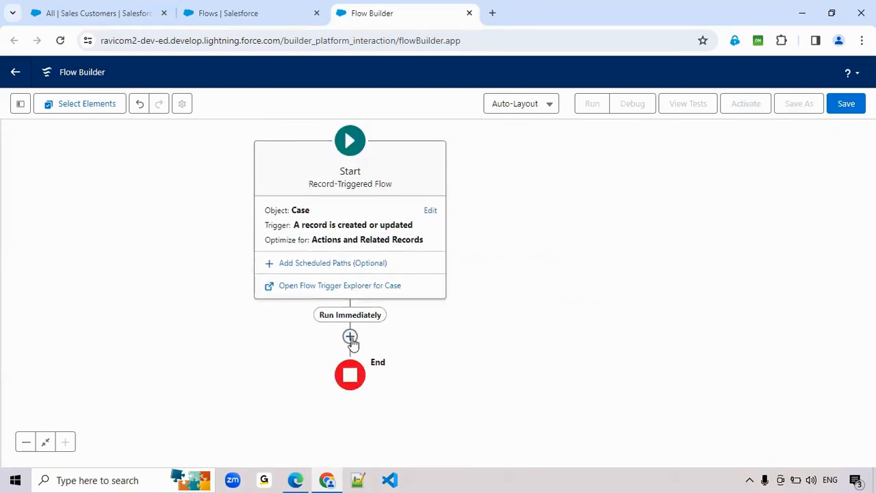
left_click(350, 337)
type("De")
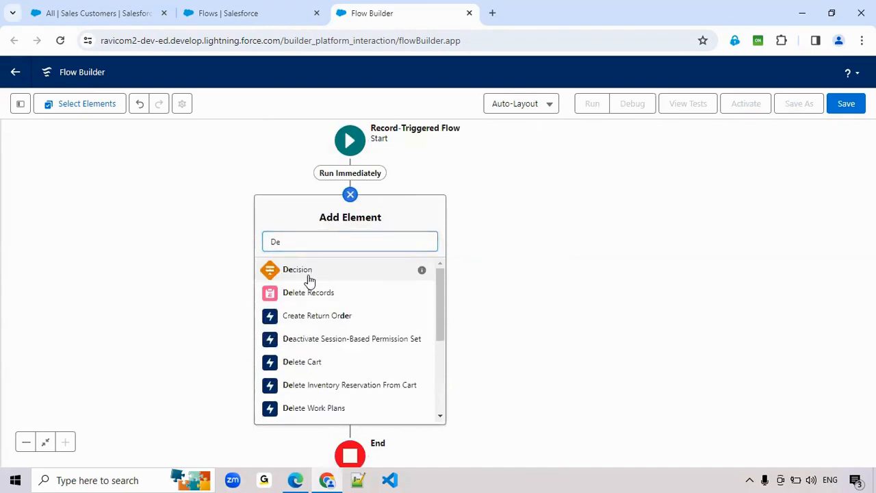
left_click(302, 271)
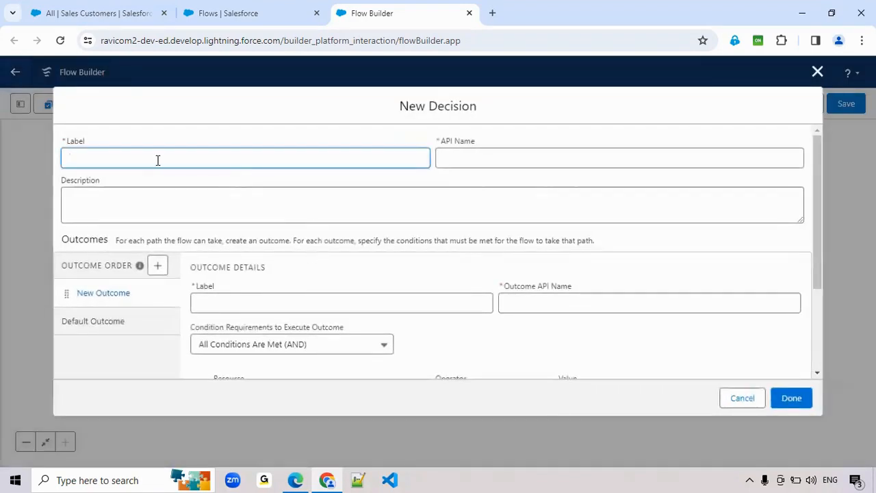
type("Case")
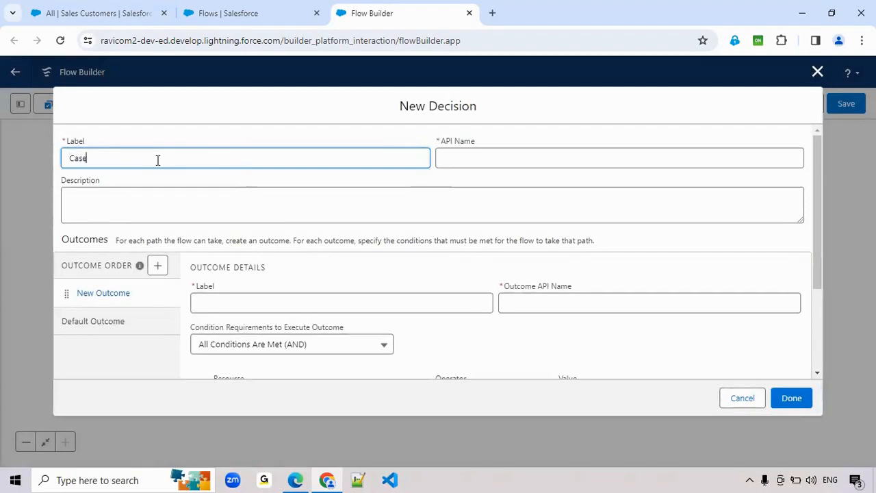
type(" Decision")
Label the decision's first outcome "isNew?" with the API name isNew
left_click(213, 297)
type("isNew?")
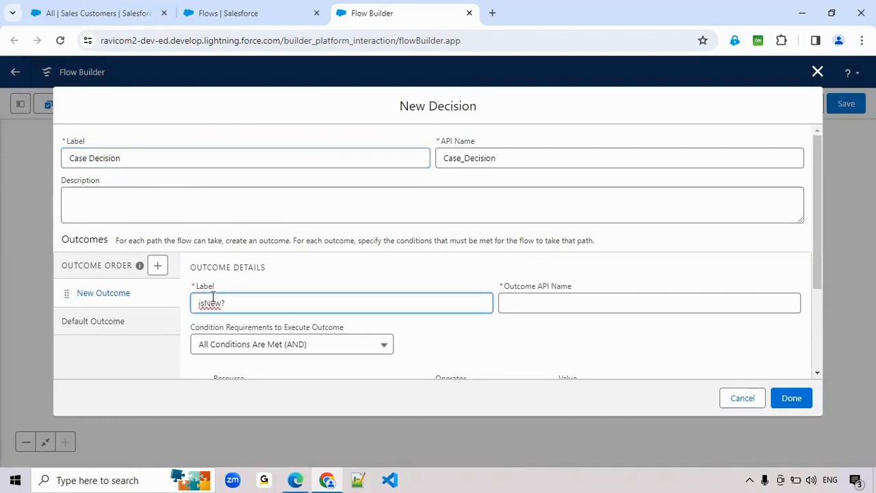
key("Tab")
Start a new Formula resource for the outcome's condition, with API name for_BisNew and data type Boolean
scroll(194, 262, "down", 2)
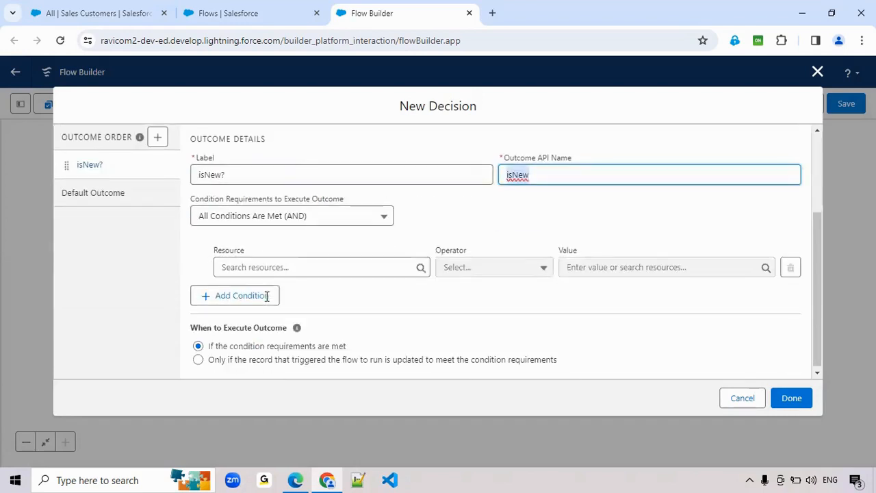
left_click(305, 270)
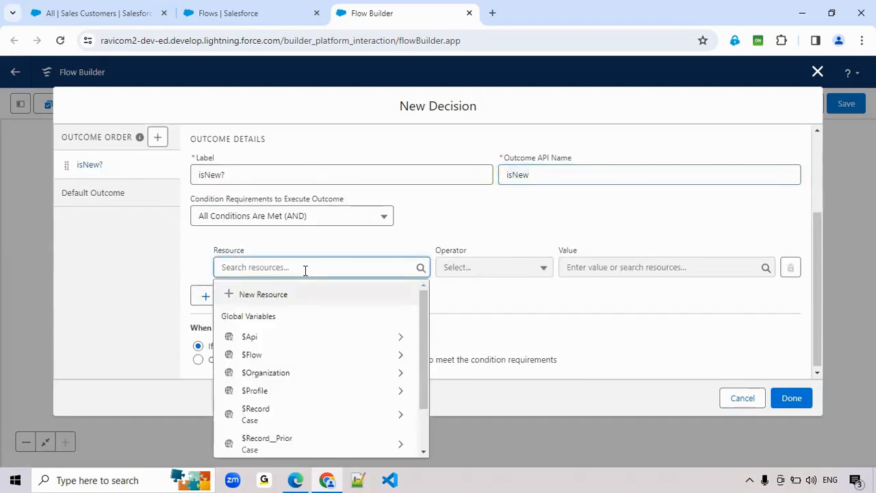
left_click(274, 296)
left_click(217, 214)
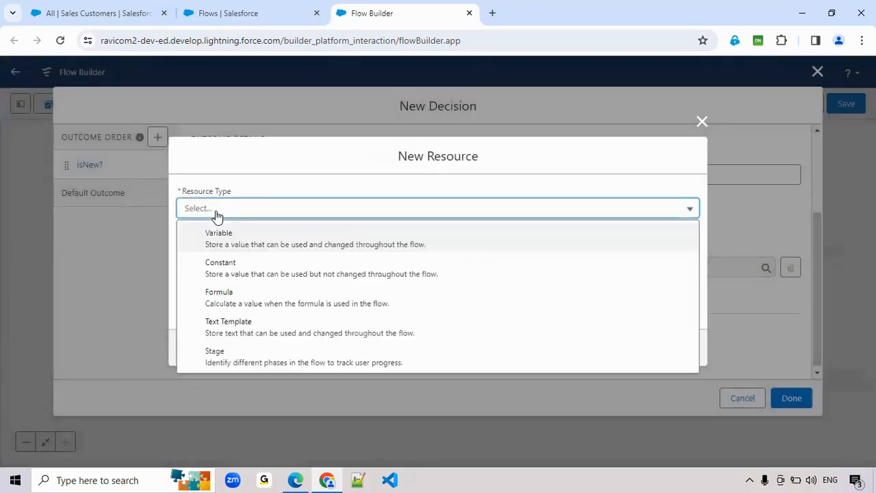
left_click(214, 305)
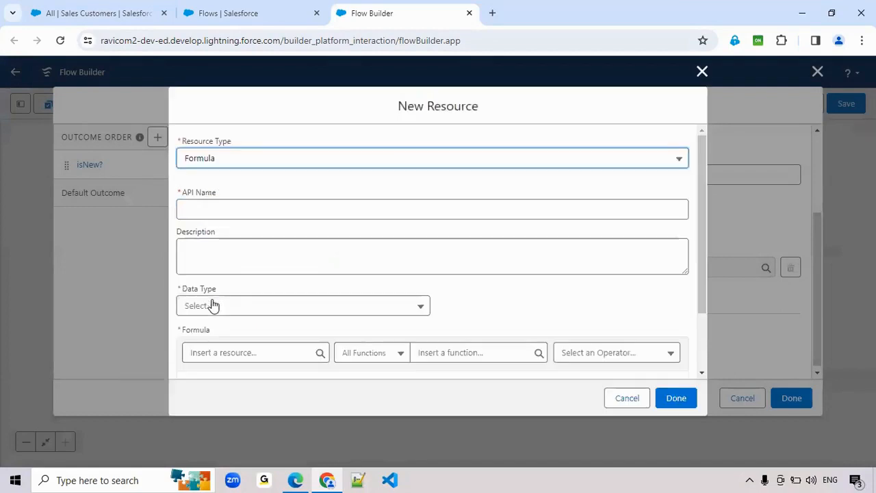
left_click(219, 211)
type("for")
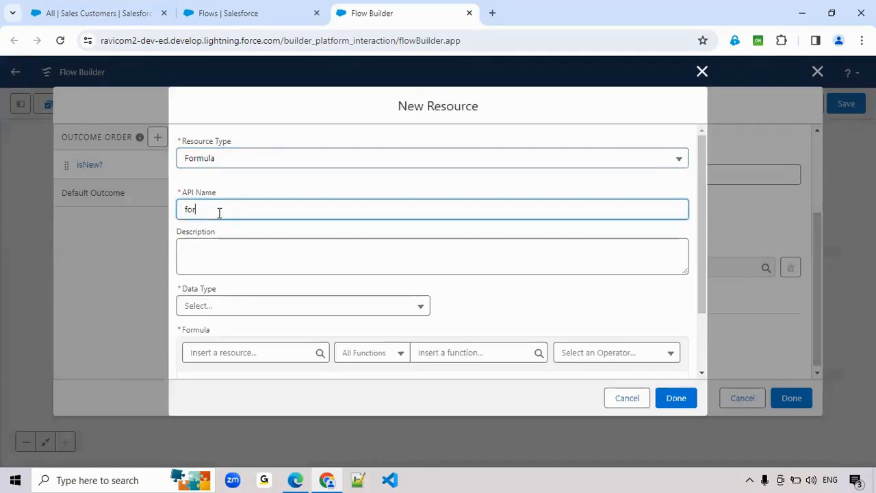
type("_BisNew")
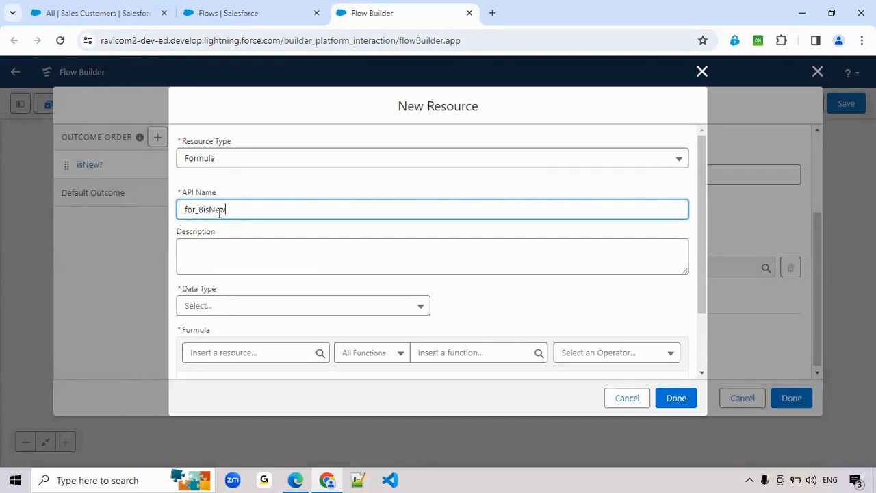
scroll(222, 240, "down", 2)
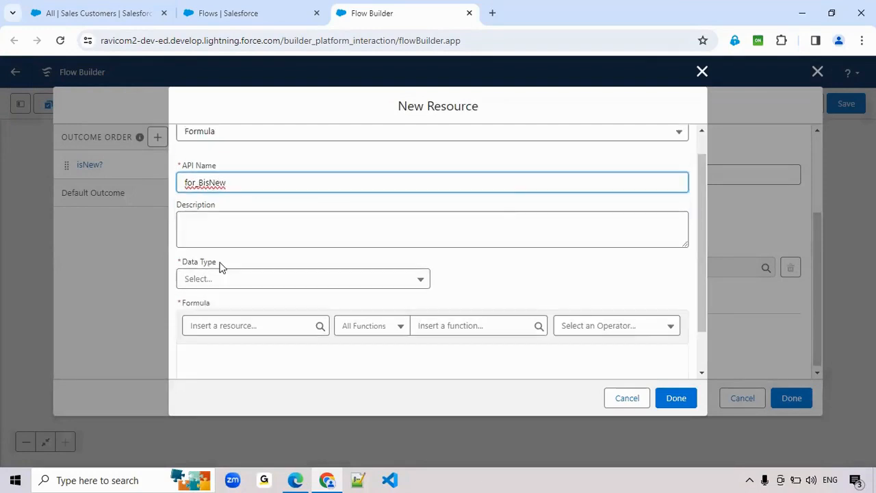
left_click(220, 241)
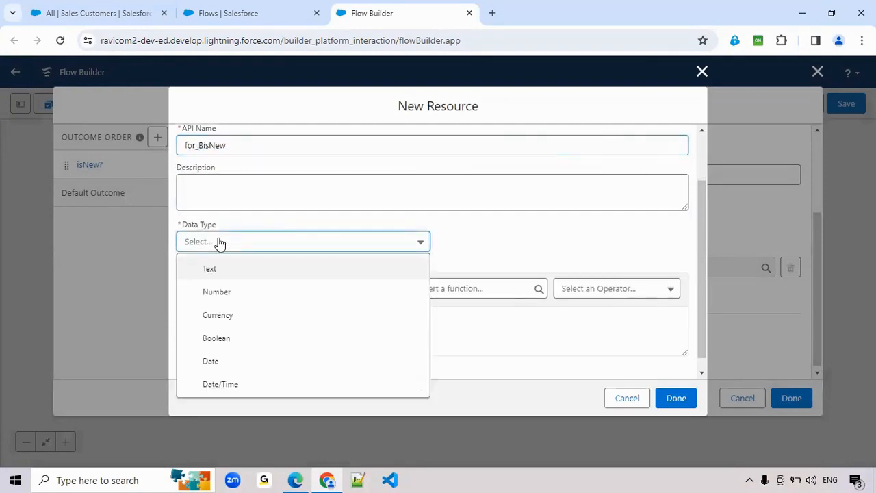
left_click(212, 339)
Insert the ISNEW() function as the resource's formula, checking its syntax before finishing the resource
left_click(225, 326)
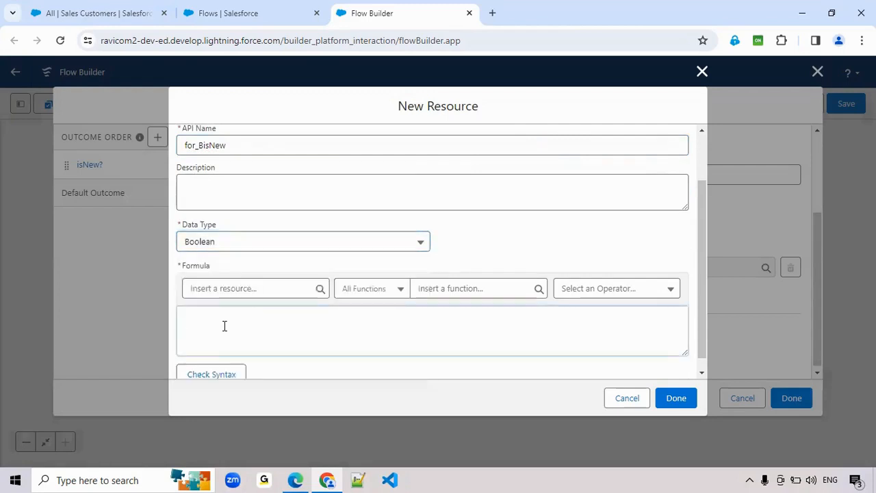
left_click(469, 286)
type("is")
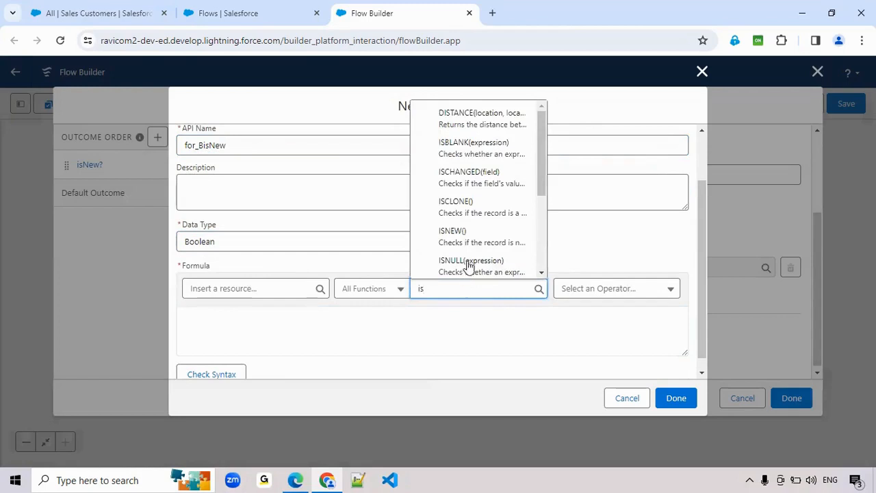
left_click(465, 236)
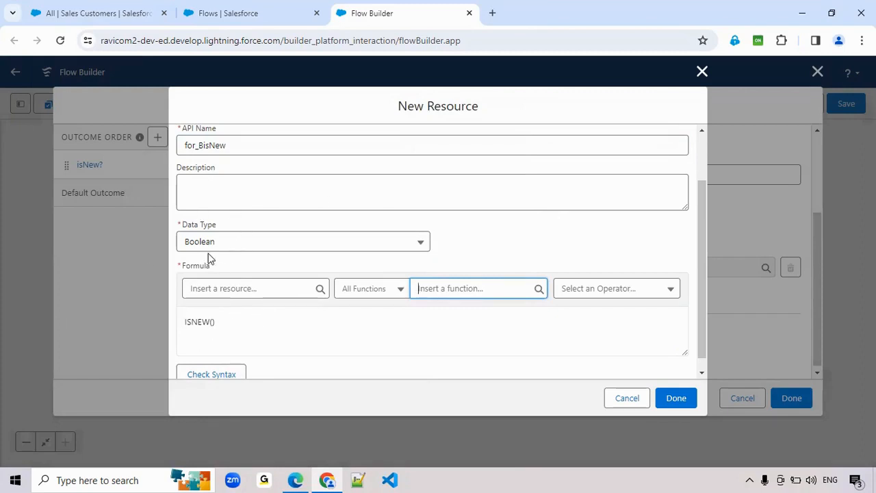
scroll(218, 332, "down", 1)
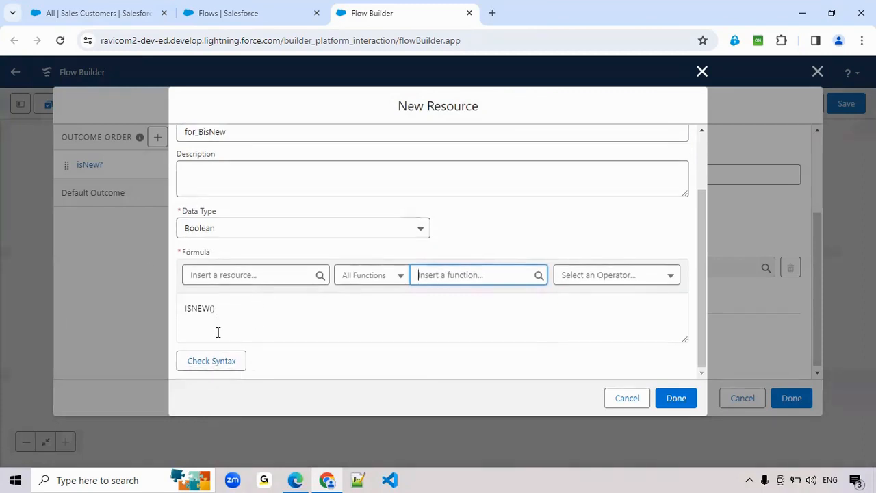
left_click(211, 362)
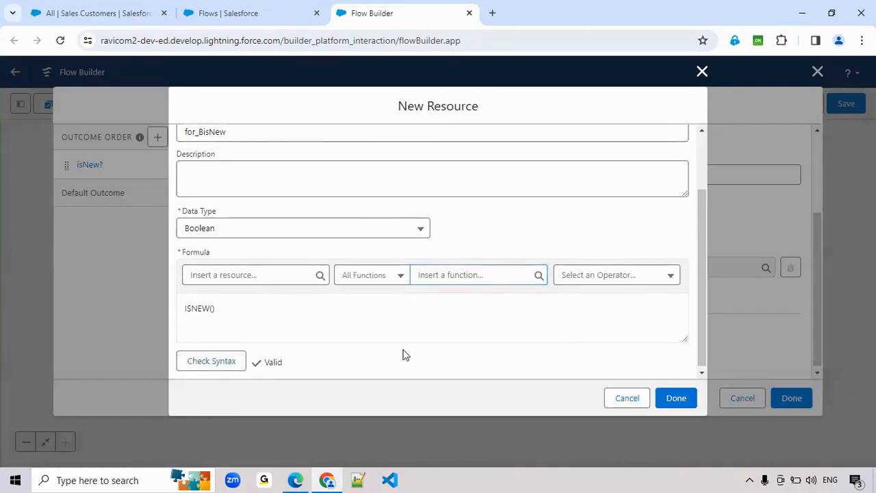
left_click(677, 398)
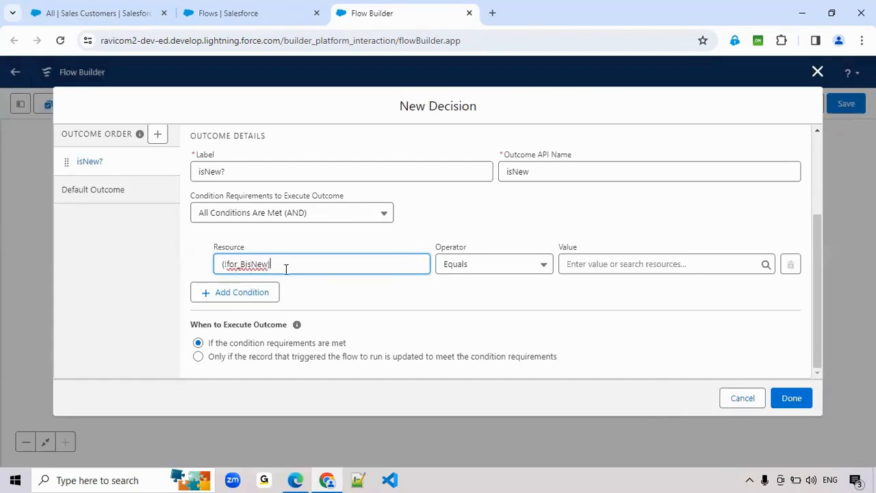
Require for_BisNew to equal $GlobalConstant.True for the isNew? outcome and finish the decision
left_click(611, 264)
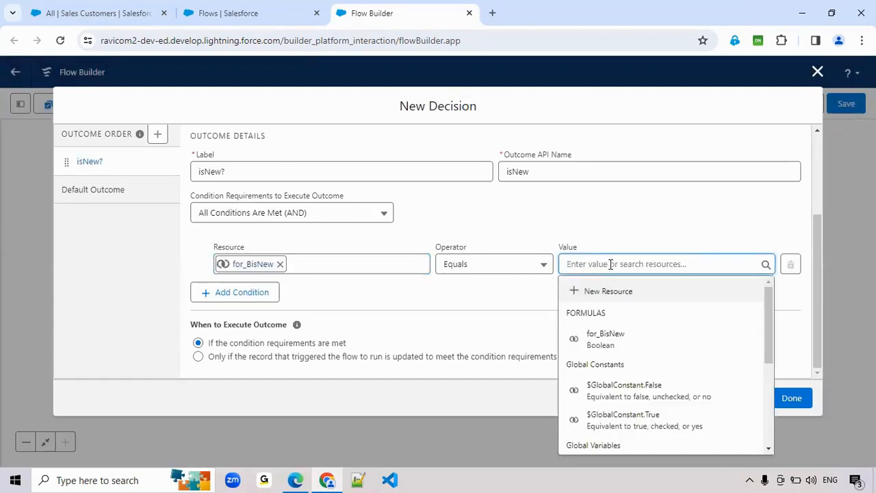
left_click(629, 421)
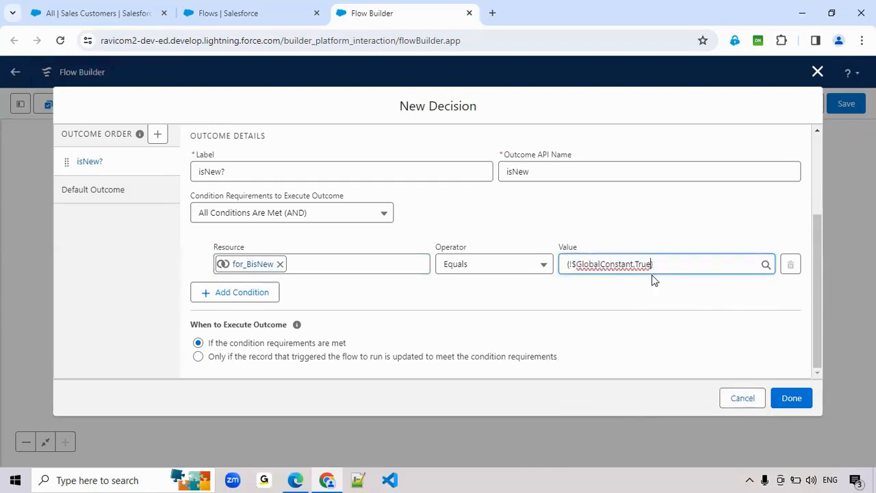
left_click(792, 399)
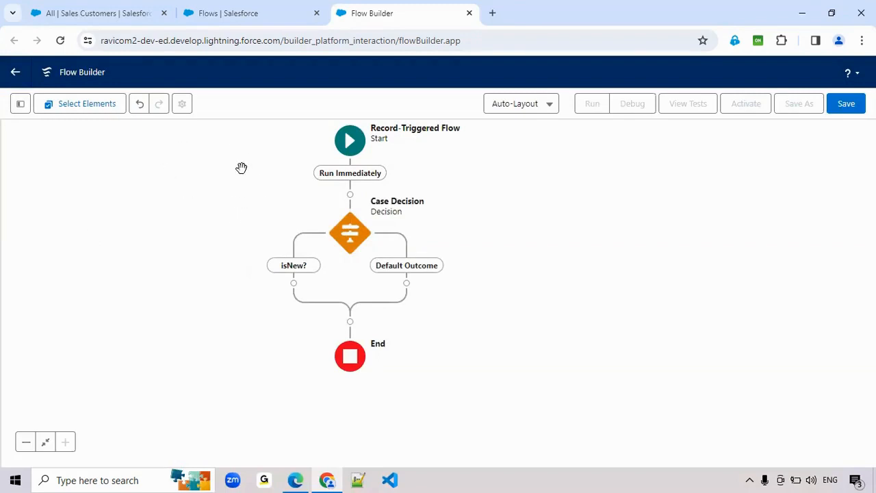
Add an Update Related Records element to the isNew? branch of the decision
left_click(293, 284)
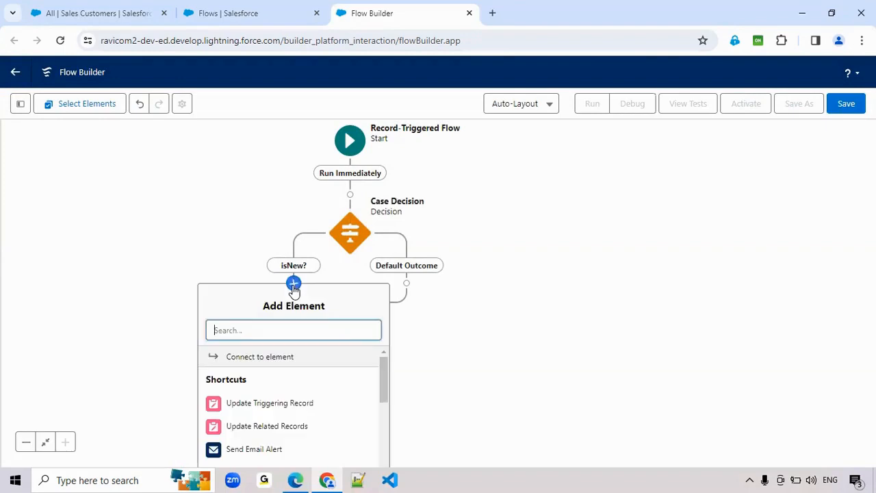
scroll(539, 280, "down", 3)
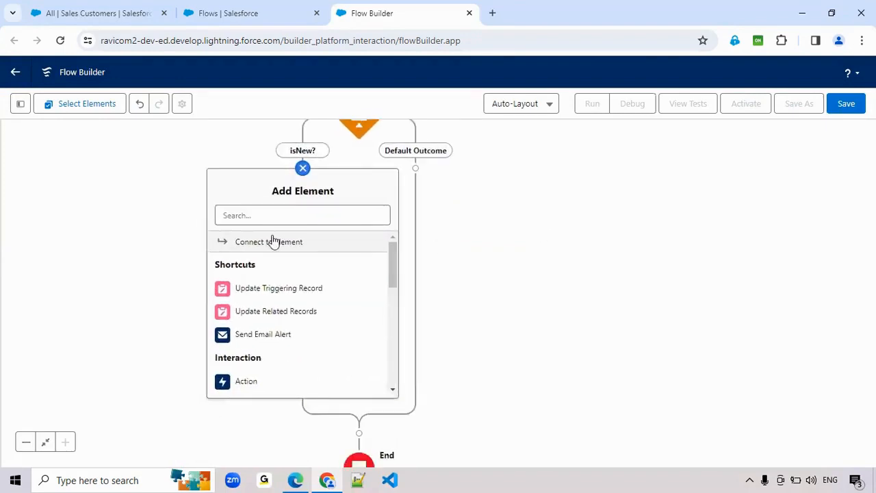
left_click(257, 217)
type("update")
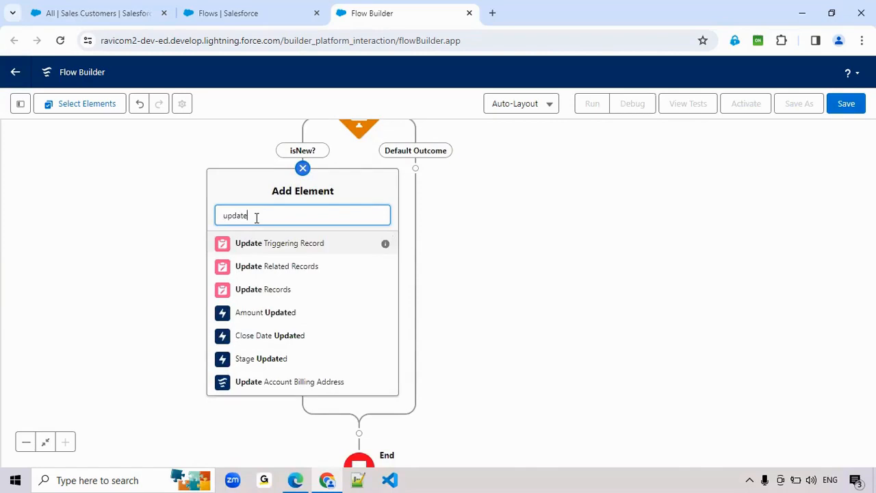
left_click(282, 274)
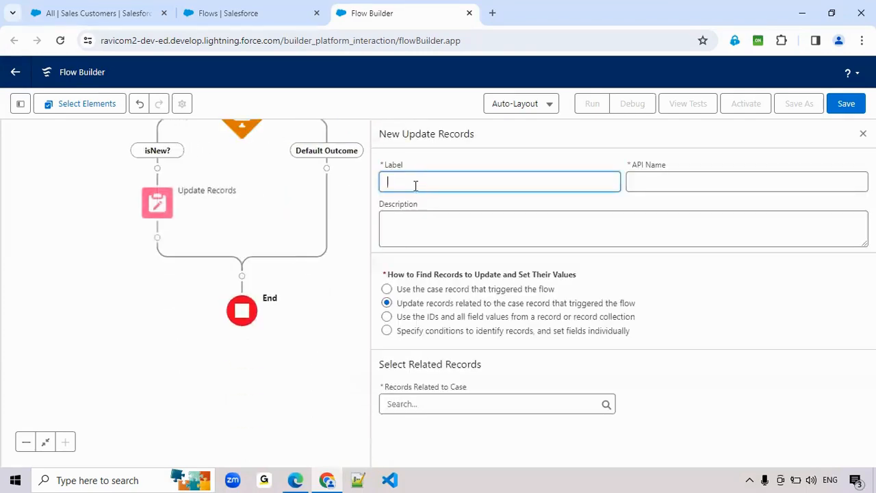
Label the update element "isNew Update Sales Customer Record" with the API name isNew_Update_Sales_Customer_Record
type("Update Sales Customer Record")
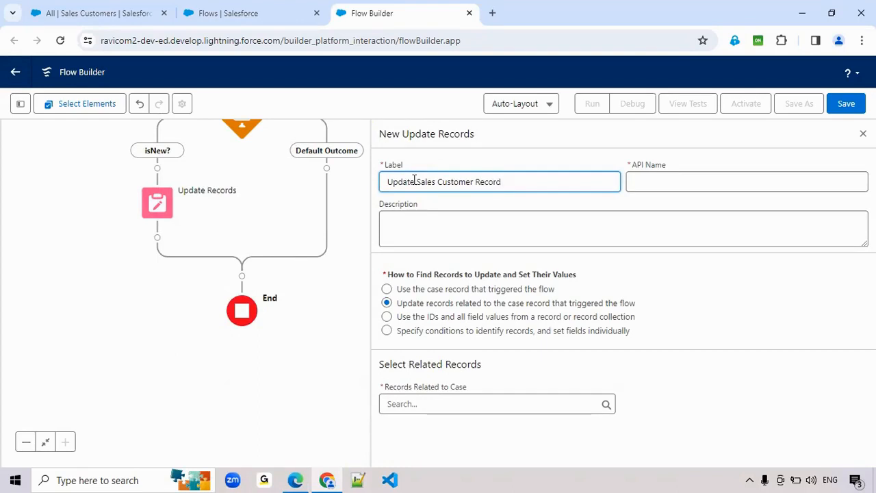
key("Left")
key("Left")
key("Left")
key("Left")
key("Left")
key("Left")
key("Left")
key("Left")
key("Left")
key("Left")
left_click(387, 181)
type("isNew")
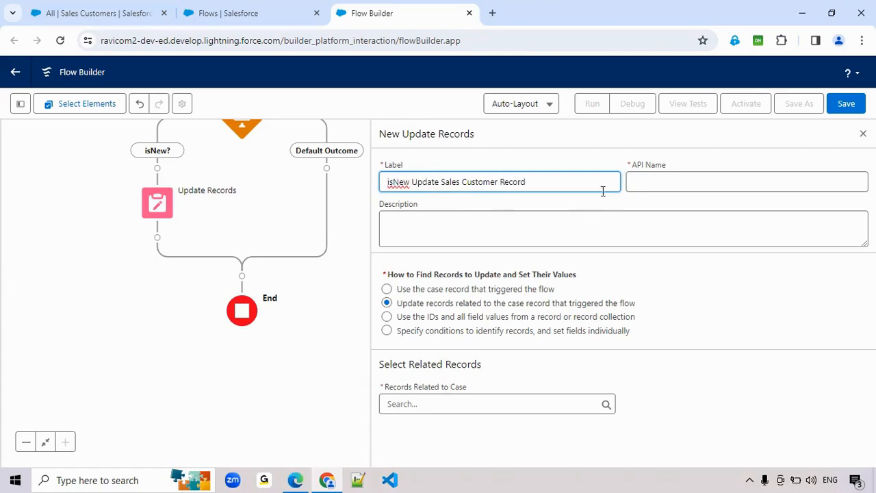
left_click(676, 184)
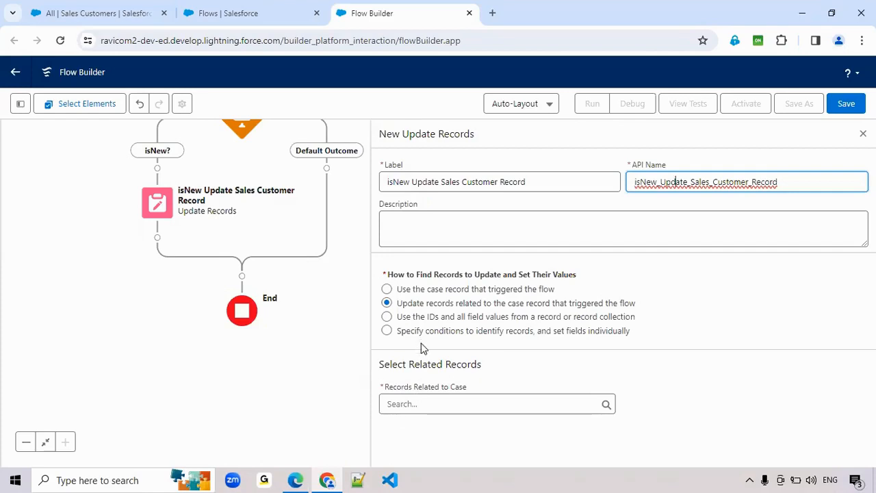
left_click(409, 403)
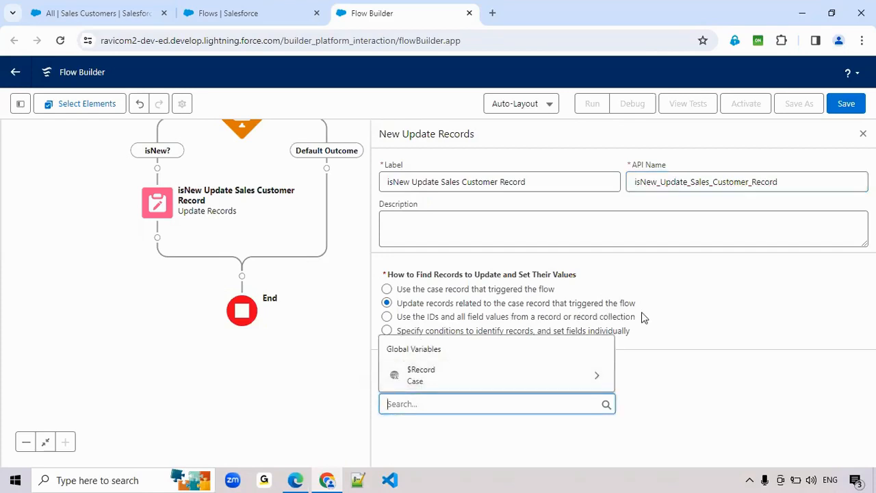
left_click(422, 333)
left_click(419, 332)
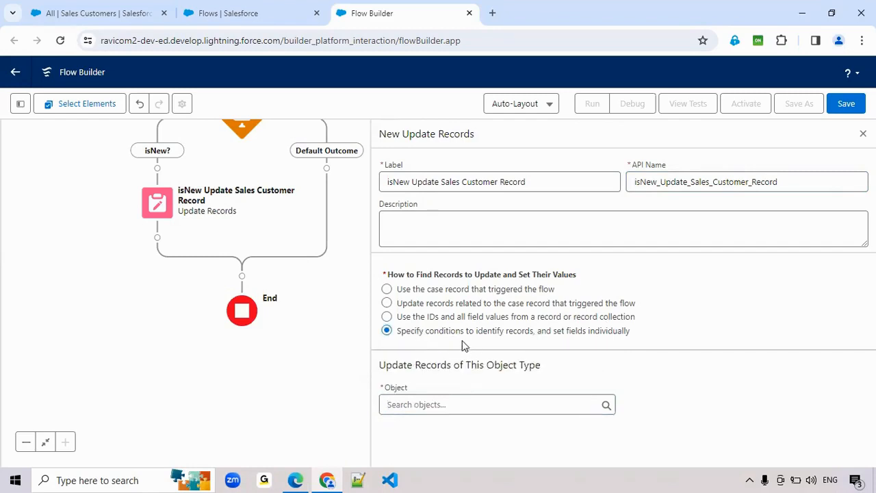
left_click(443, 405)
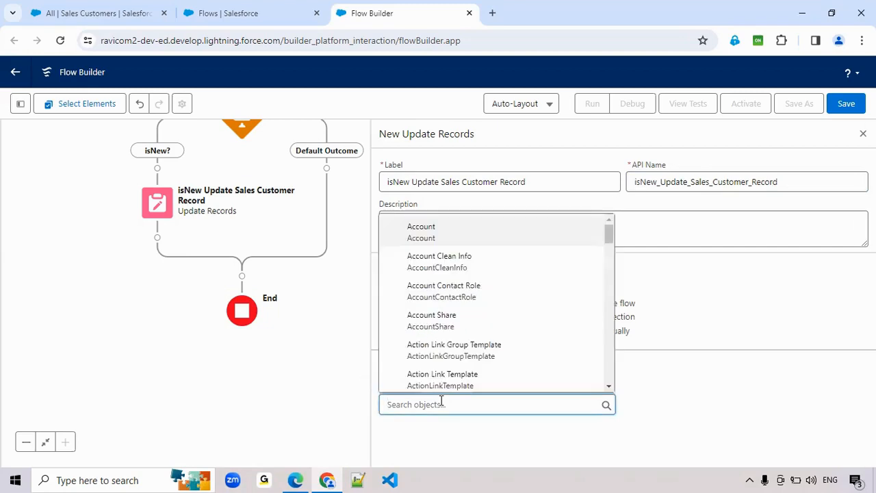
type("rec")
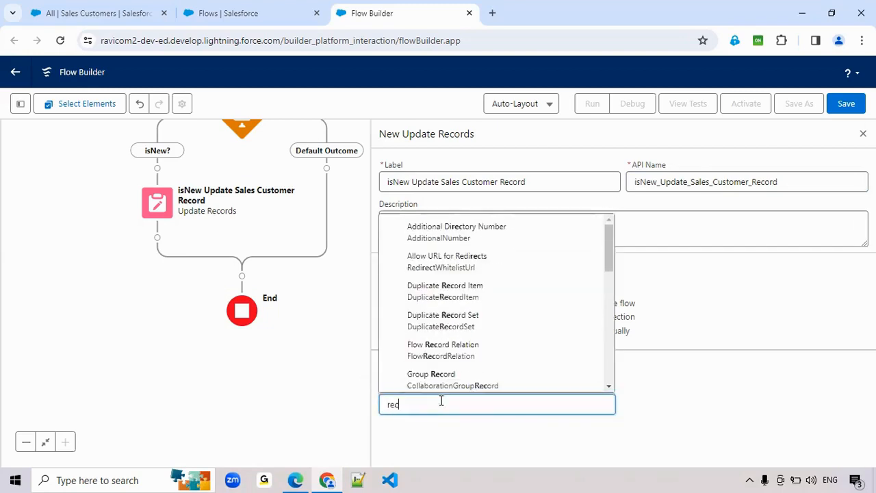
type("r")
key("BackSpace")
key("BackSpace")
key("BackSpace")
key("BackSpace")
key("BackSpace")
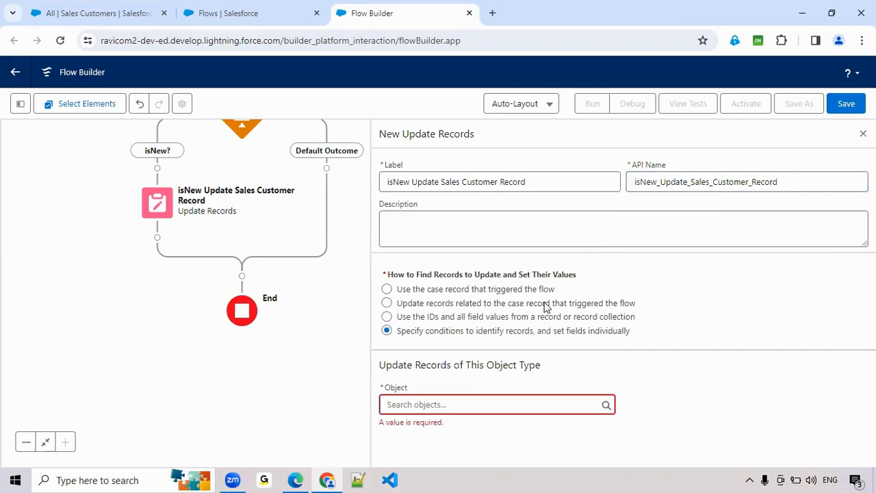
left_click(457, 306)
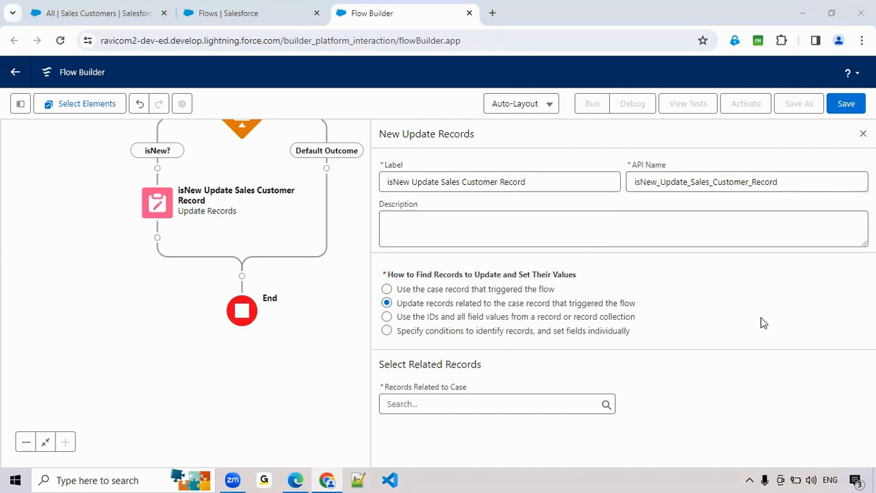
Set the records related to Case to $Record > Sales Customer Name
left_click(414, 403)
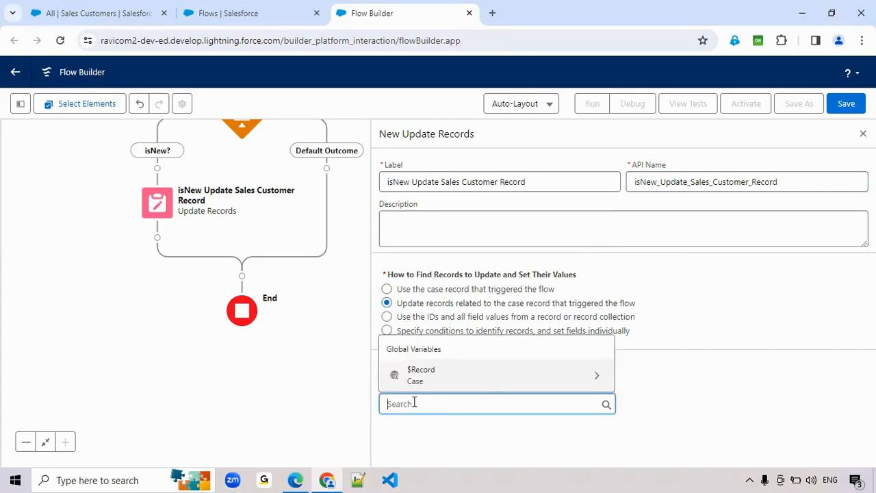
left_click(429, 381)
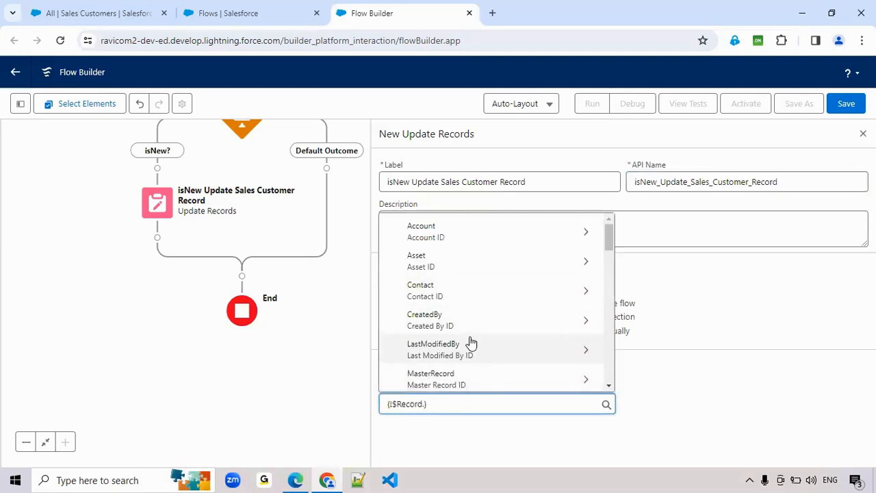
scroll(476, 271, "down", 3)
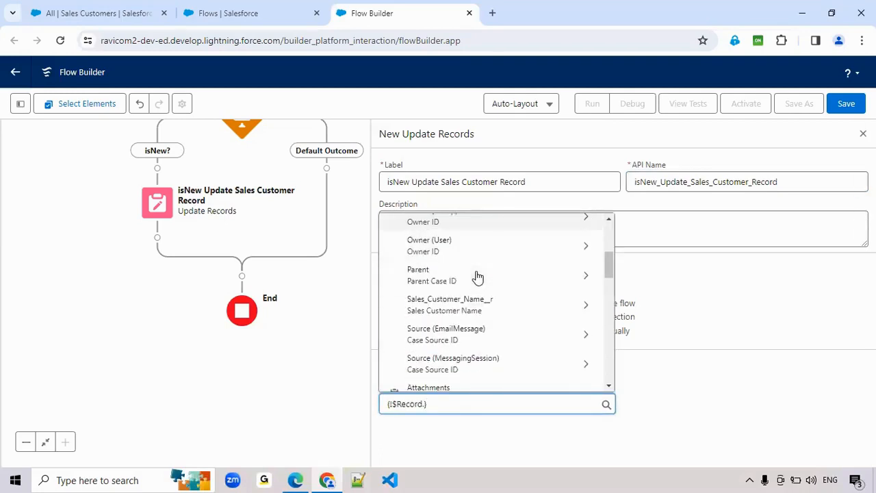
left_click(451, 305)
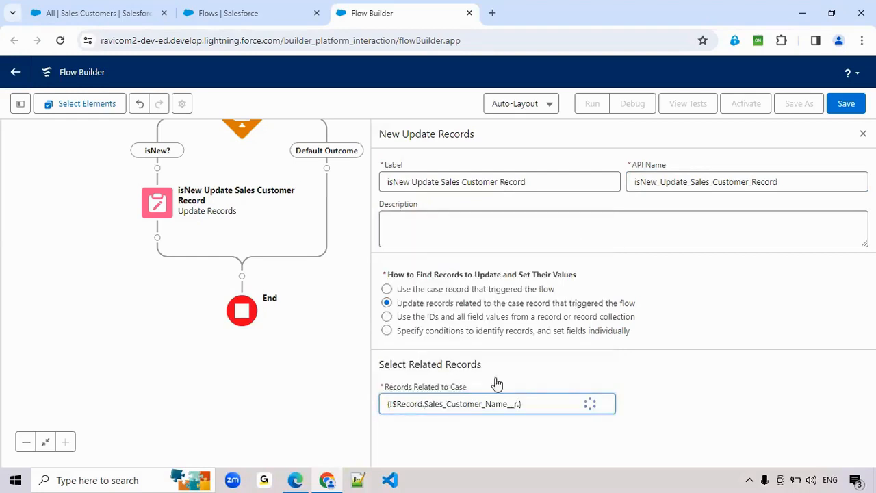
left_click(719, 401)
Choose No_of_Open_Cases__c as the field to update on the related Sales Customer records
scroll(719, 401, "down", 3)
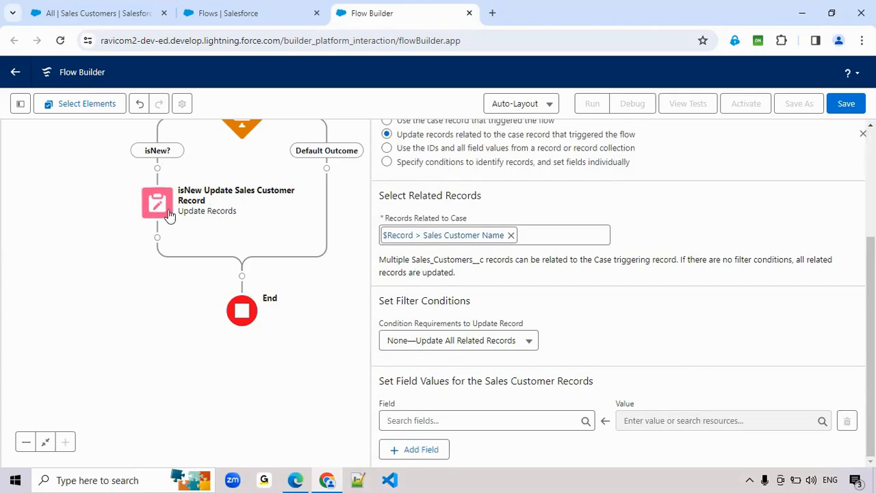
left_click(456, 421)
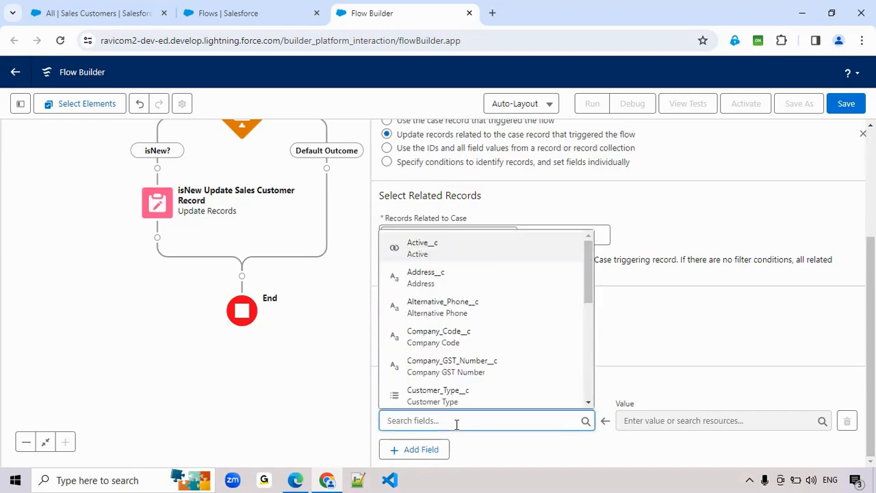
type("op")
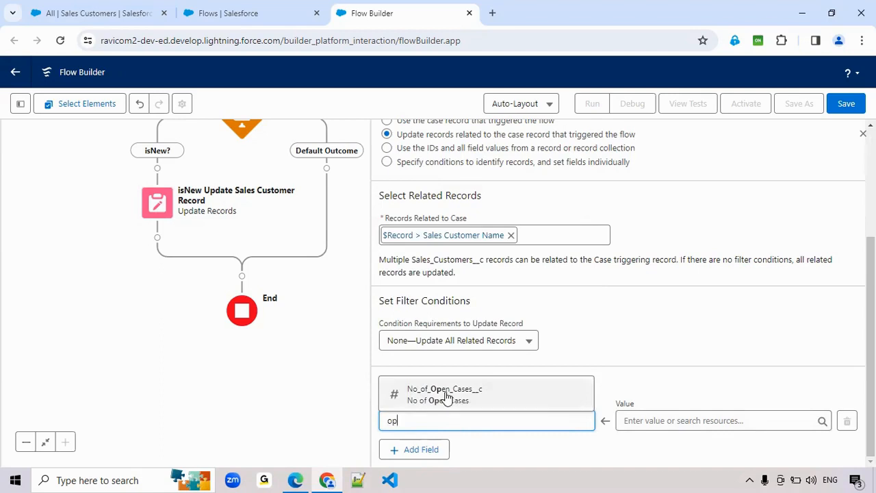
left_click(446, 396)
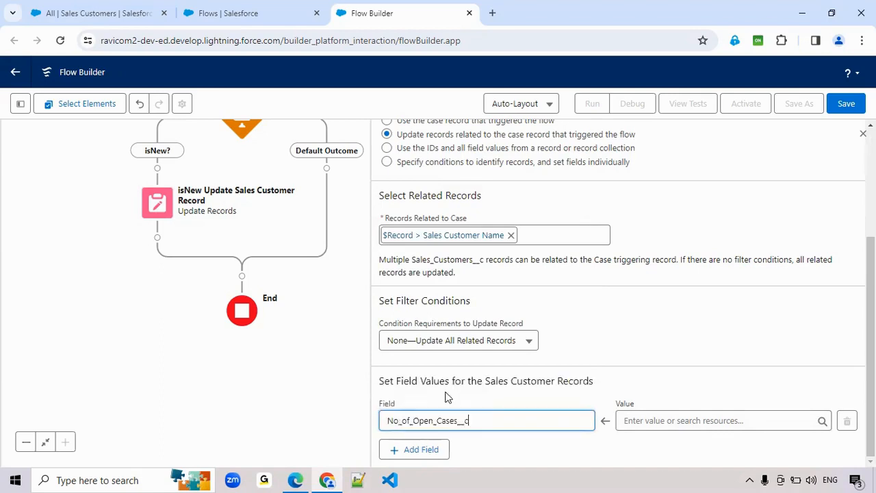
Start a new Formula resource for the open cases field's value, with API name for_NOpenCaseCount
left_click(659, 423)
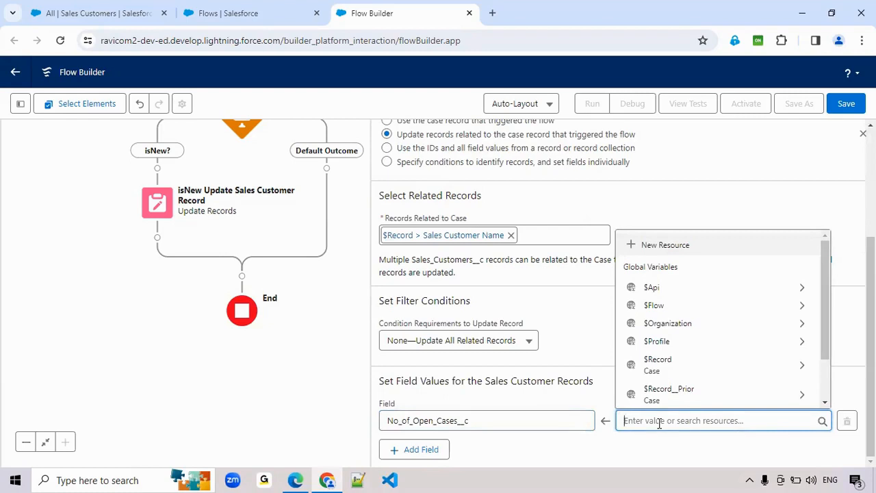
left_click(663, 244)
left_click(231, 213)
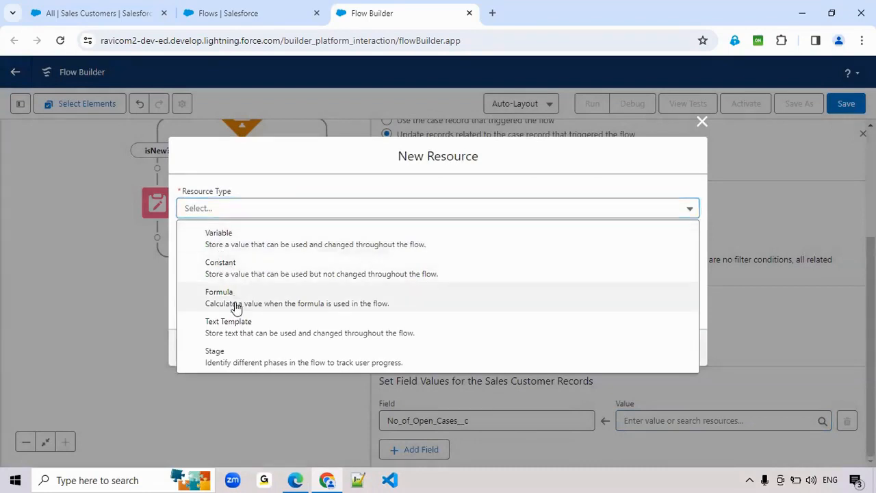
left_click(235, 307)
left_click(207, 206)
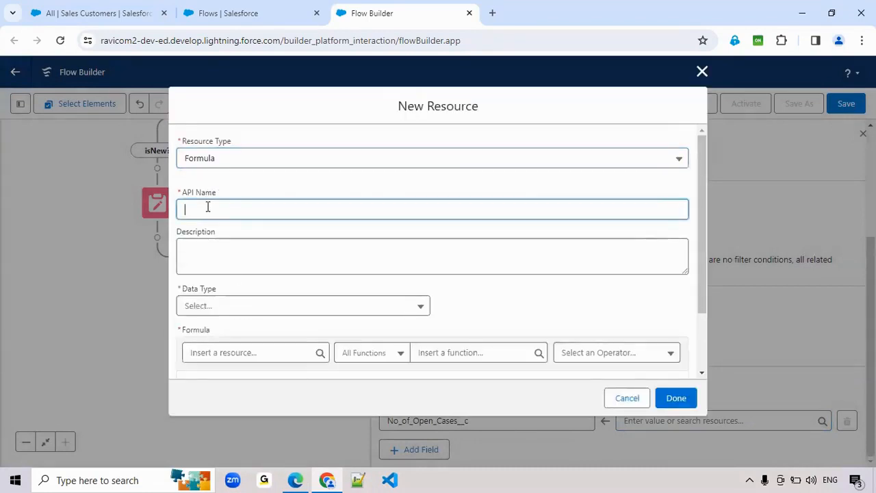
type("for")
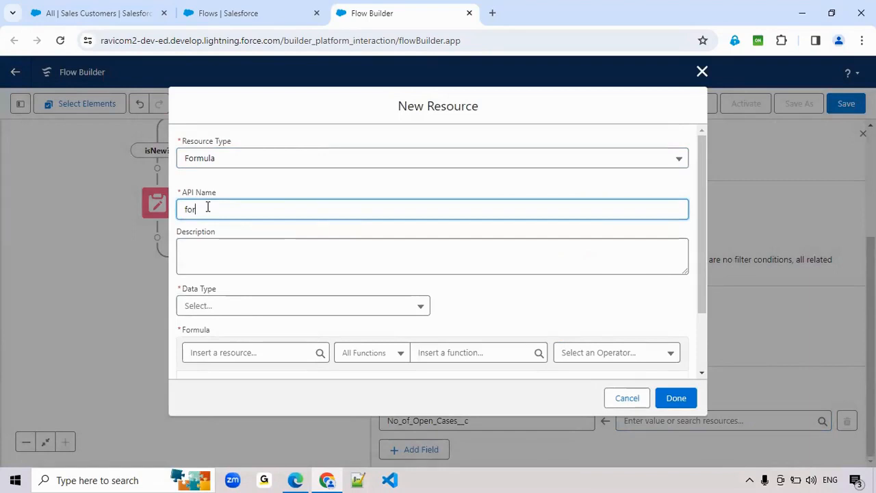
type("_NoOpenCaseCount")
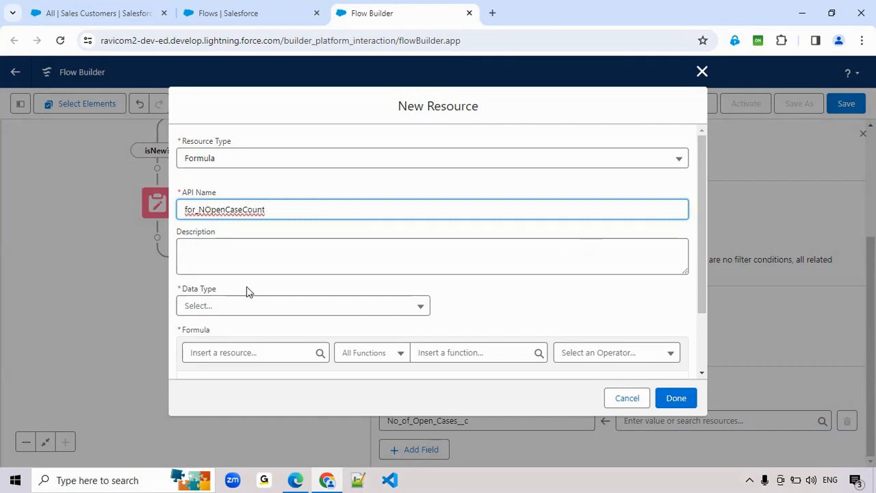
Set the formula resource's data type to Number with 0 decimal places
left_click(214, 311)
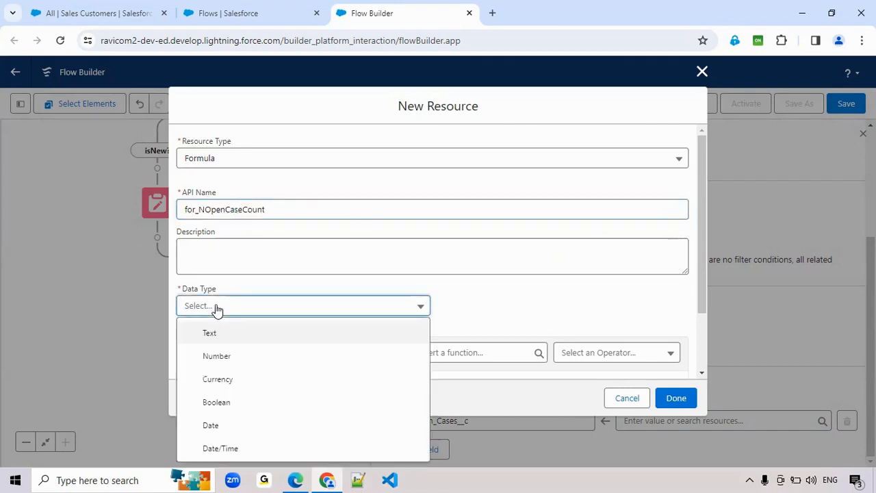
left_click(217, 358)
scroll(245, 324, "down", 3)
left_click(225, 231)
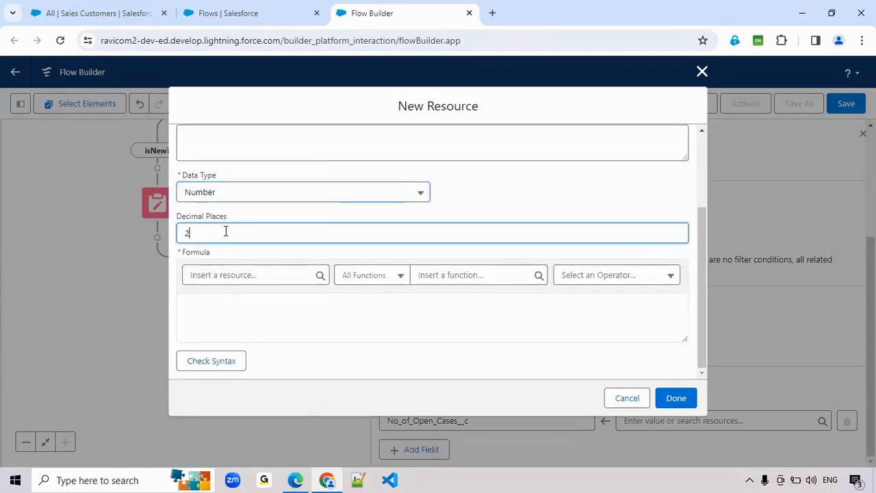
key("BackSpace")
type("0")
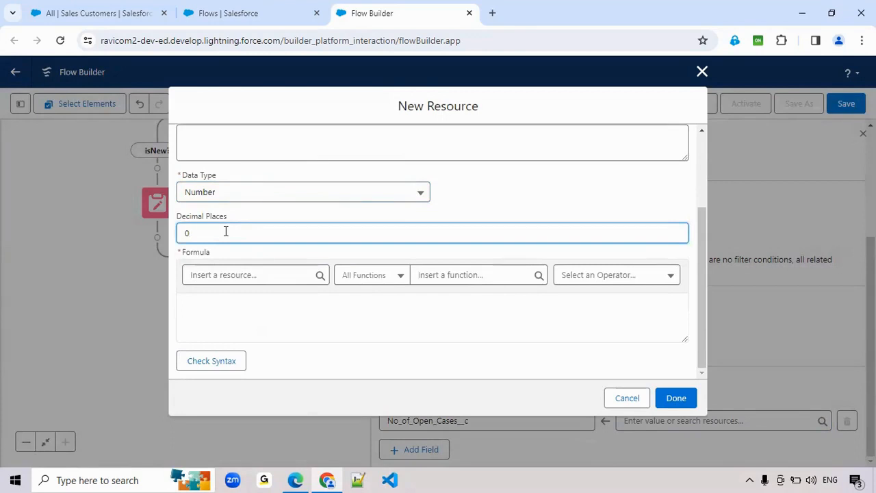
Examine the No of Open Cases and No of Closed Cases fields in a new Company-type Sales Customer form, and return to Flow Builder
left_click(92, 12)
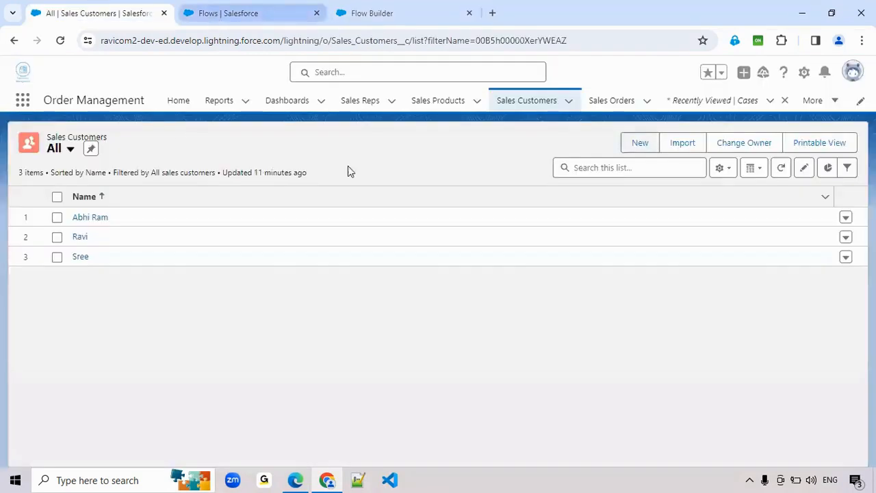
left_click(639, 146)
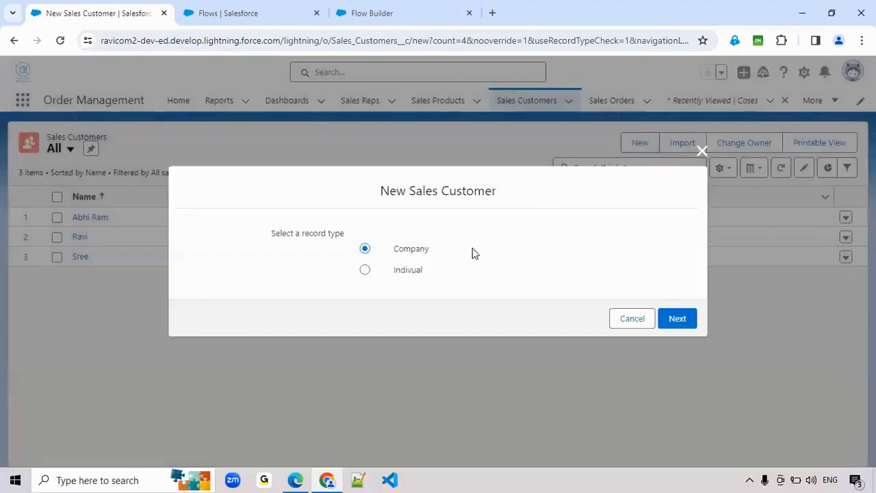
left_click(677, 319)
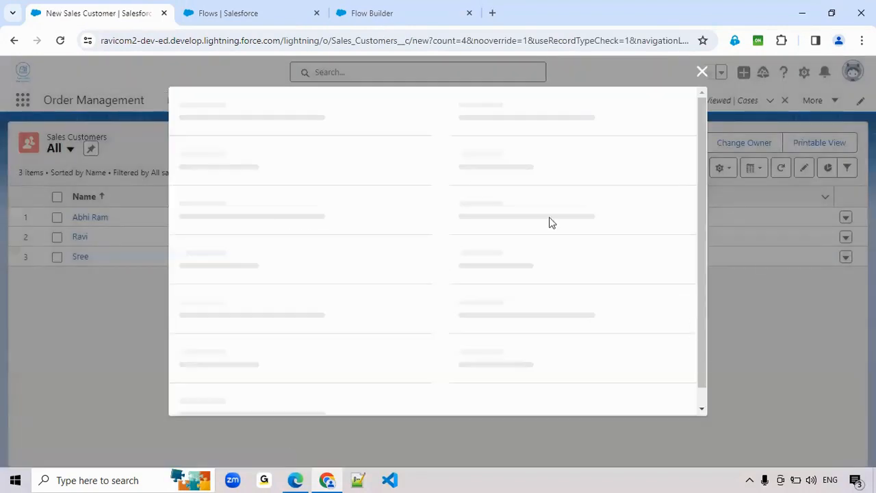
scroll(276, 333, "down", 3)
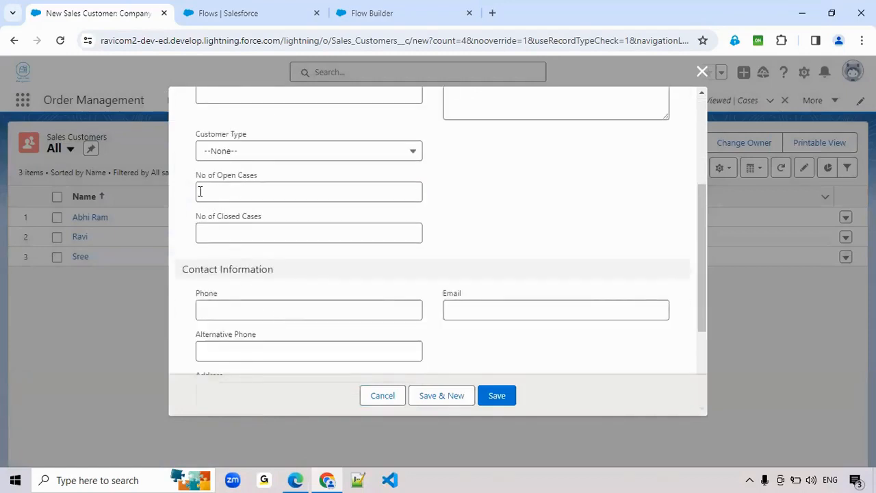
left_click(281, 9)
left_click(373, 10)
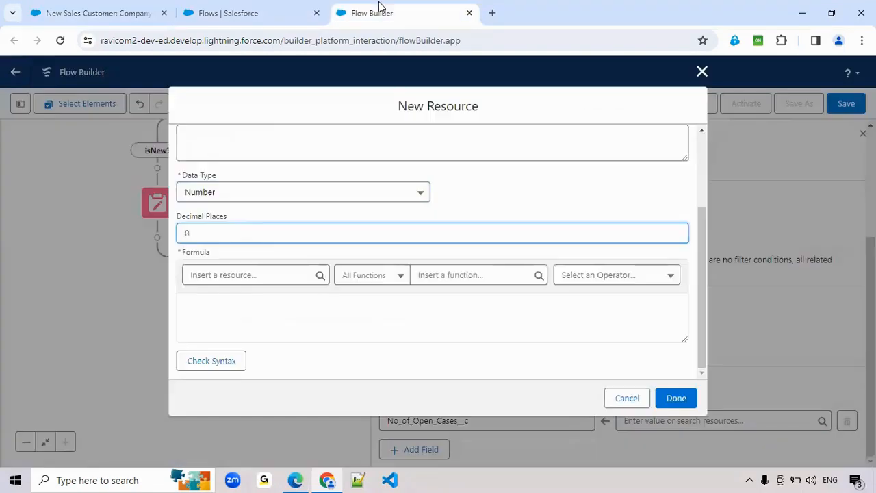
Insert the IF function template into the new resource's formula
left_click(260, 311)
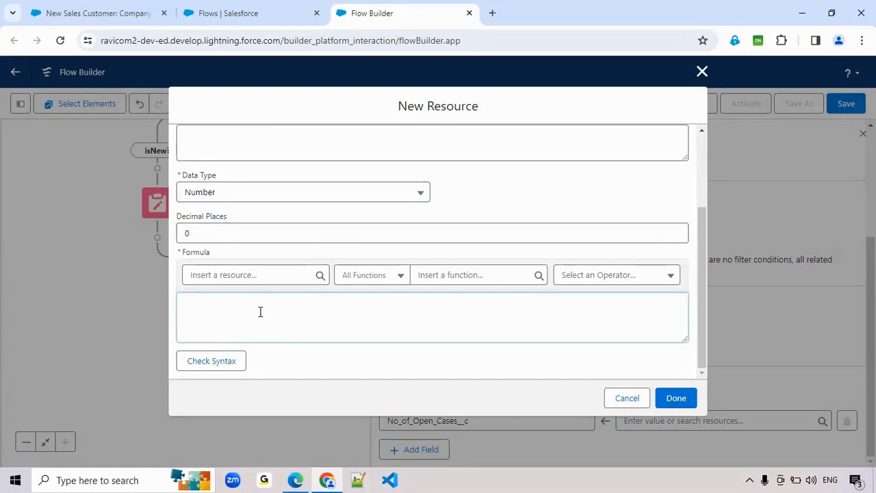
left_click(479, 275)
type("i")
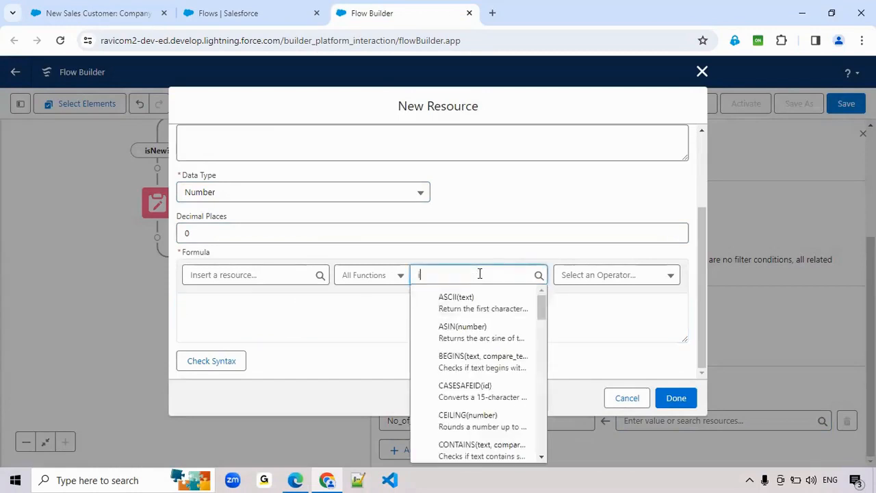
type("f")
left_click(469, 307)
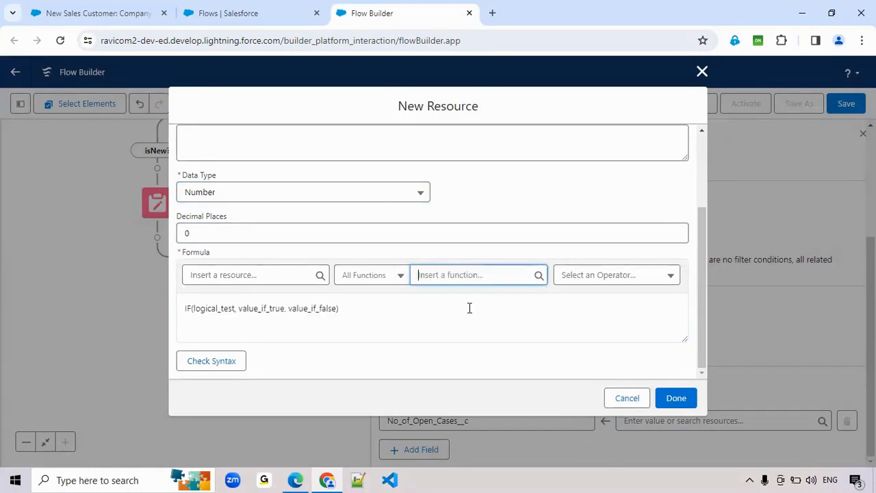
Replace the IF function's logical test with {!$Record.Sales_Customer_Name__r.No_of_Open_Cases__c}>0
double_click(210, 310)
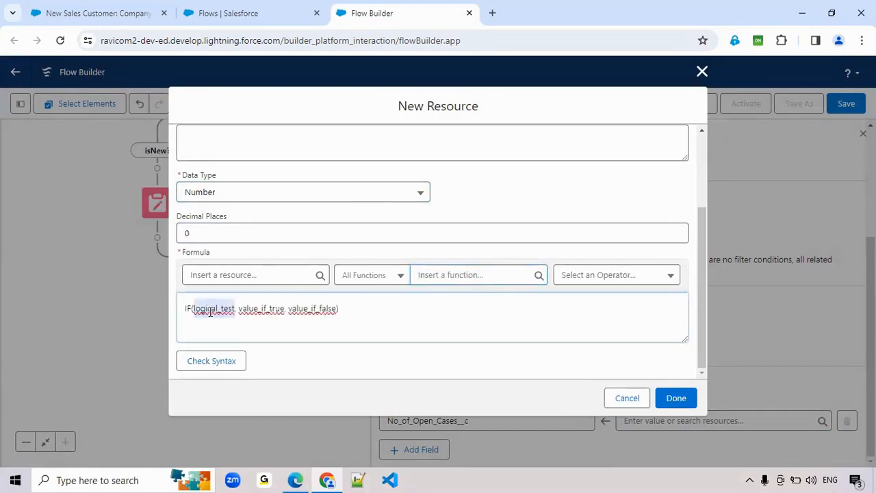
key("BackSpace")
left_click(216, 276)
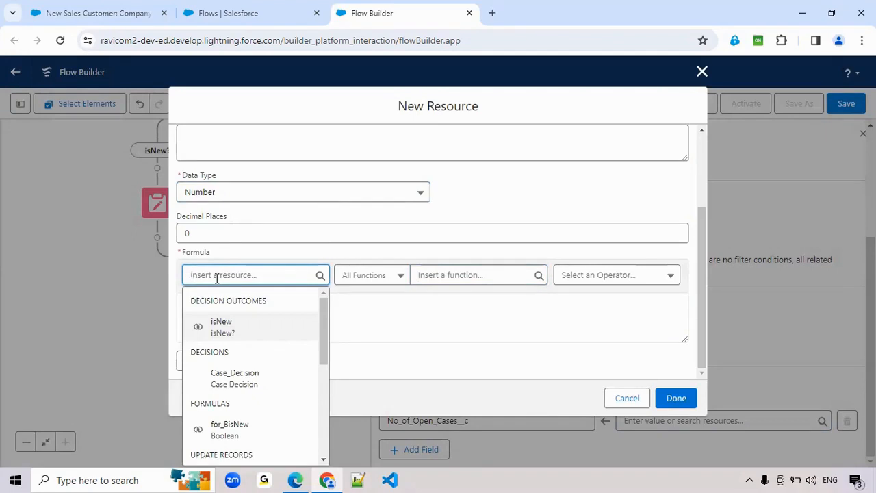
type("rec")
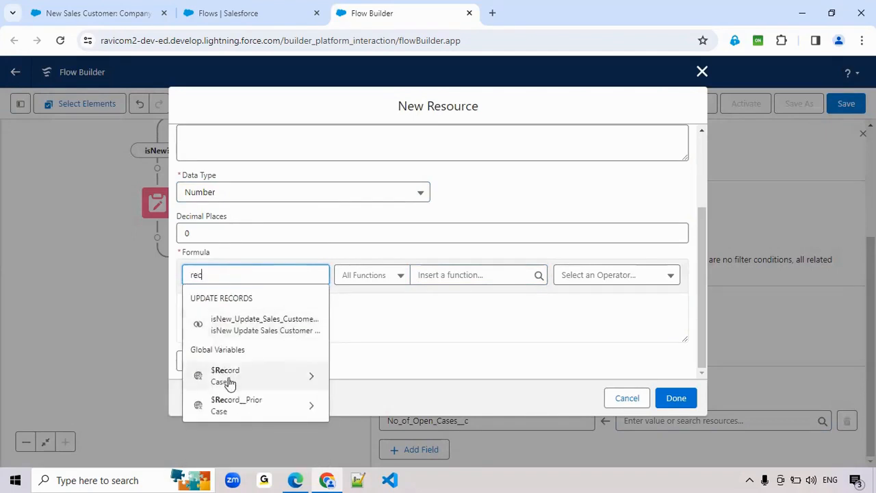
left_click(230, 377)
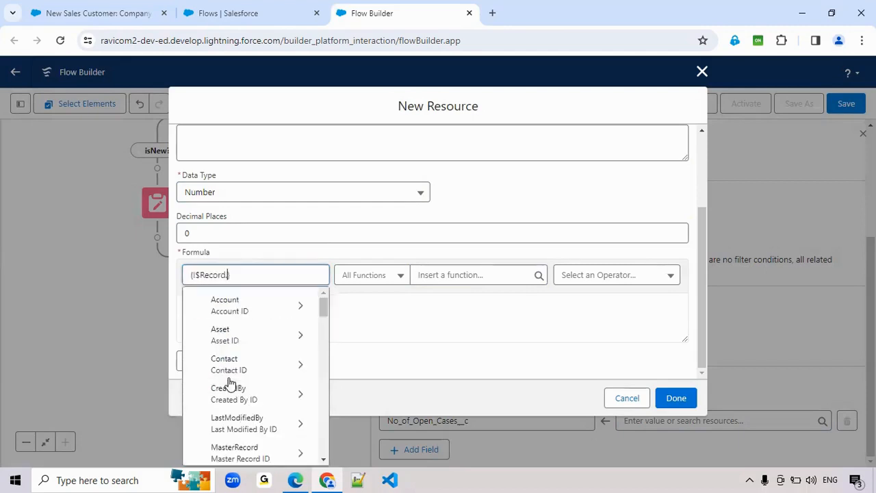
type("sal")
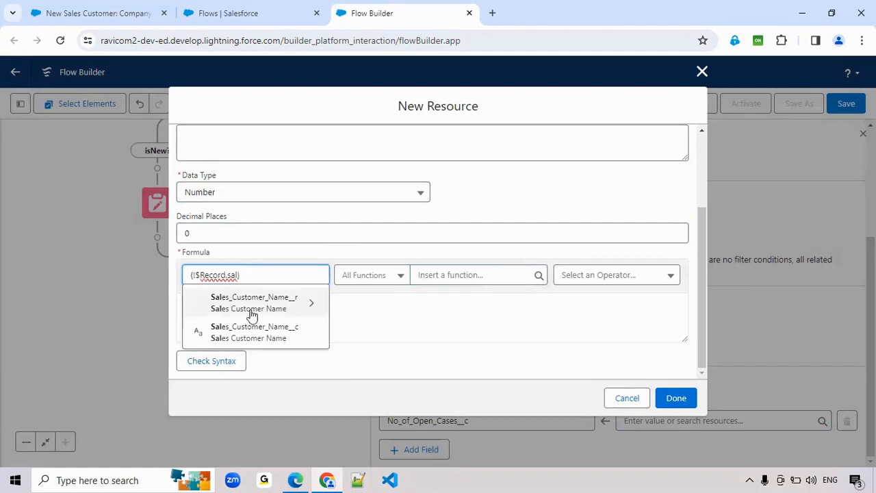
left_click(279, 310)
type("No")
left_click(268, 332)
left_click(410, 308)
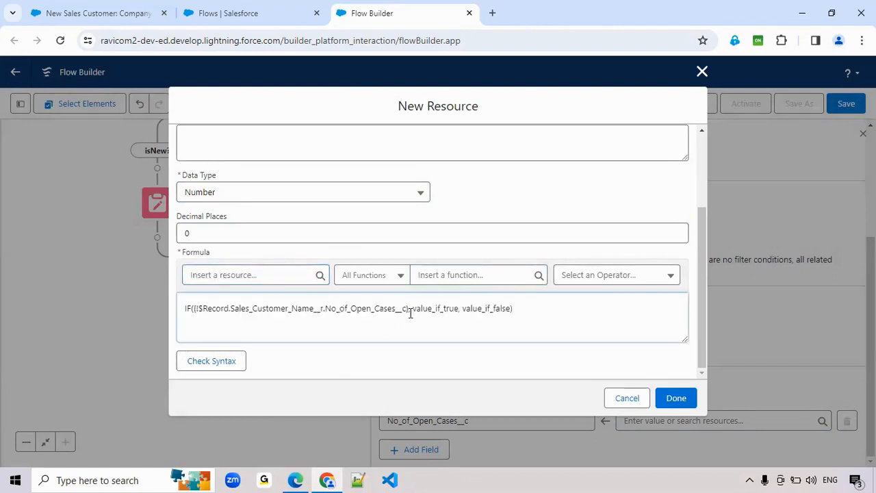
type(">0")
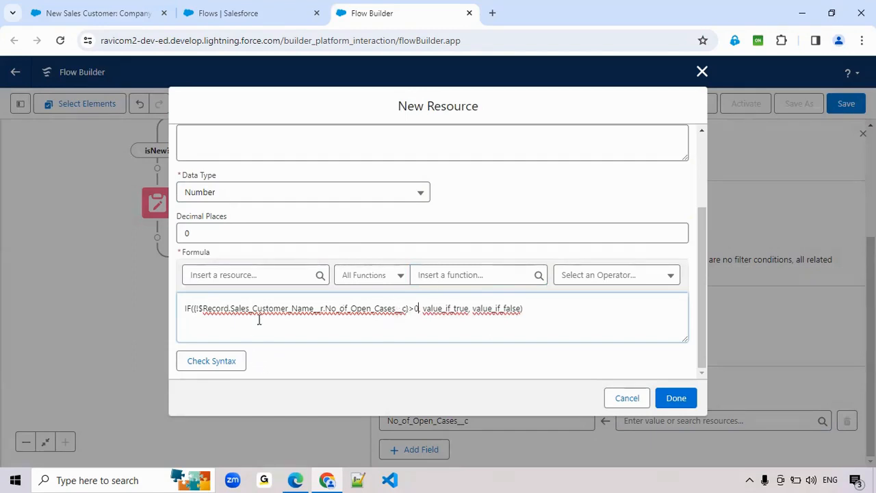
Replace value_if_true with a copy of the {!$Record.Sales_Customer_Name__r.No_of_Open_Cases__c} reference plus 1
left_click_drag(410, 309, 194, 310)
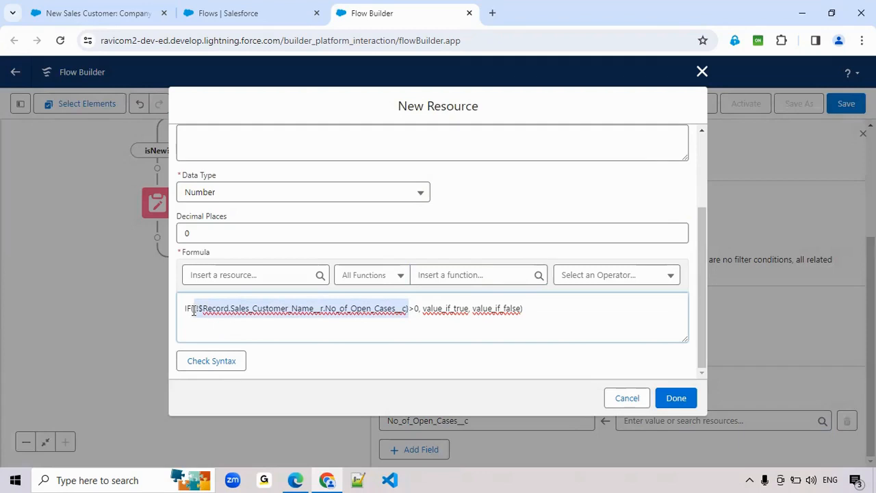
key("ctrl+c")
left_click(235, 337)
double_click(441, 310)
key("ctrl+v")
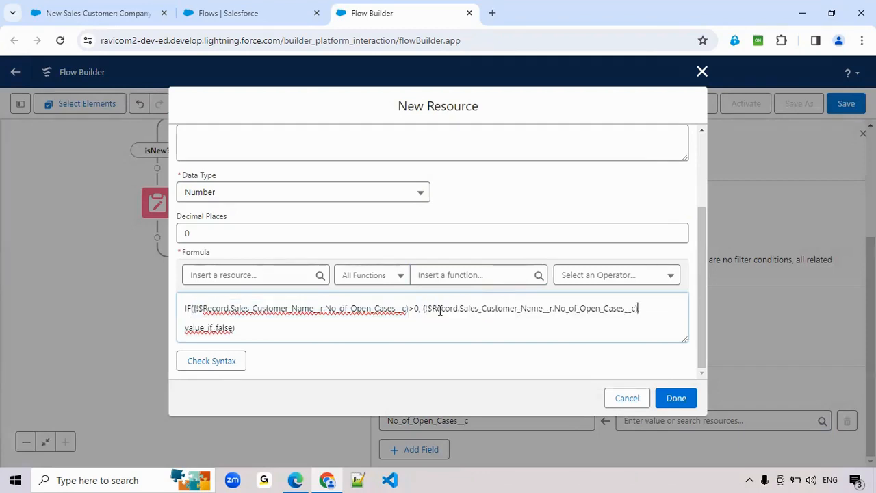
type("+1")
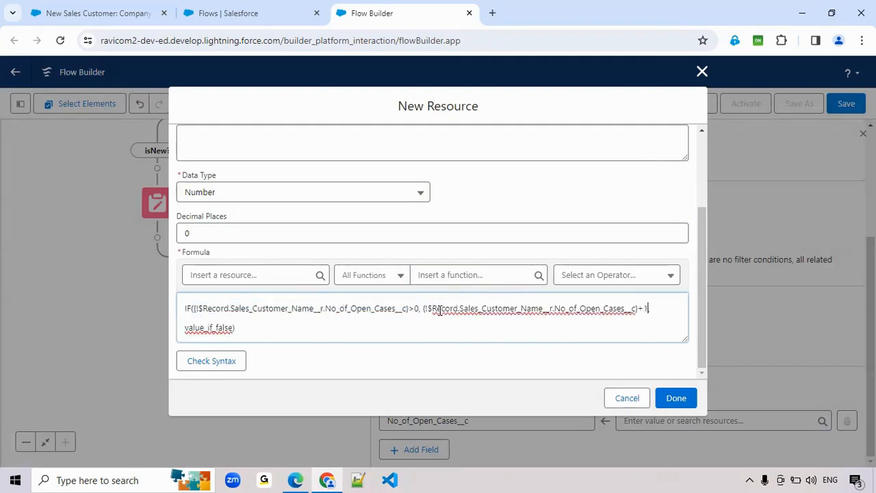
Check the No of Open Cases field in the Sales Customer form, and review the formula's condition and true value
left_click(132, 9)
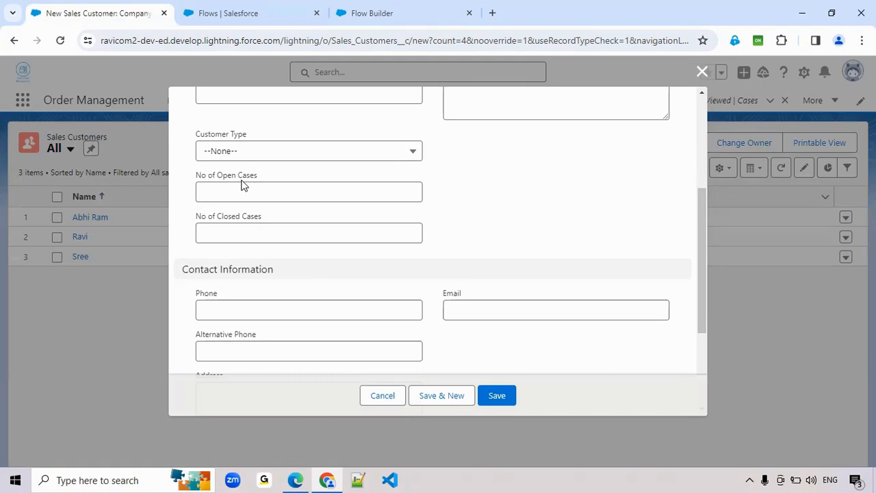
left_click(380, 14)
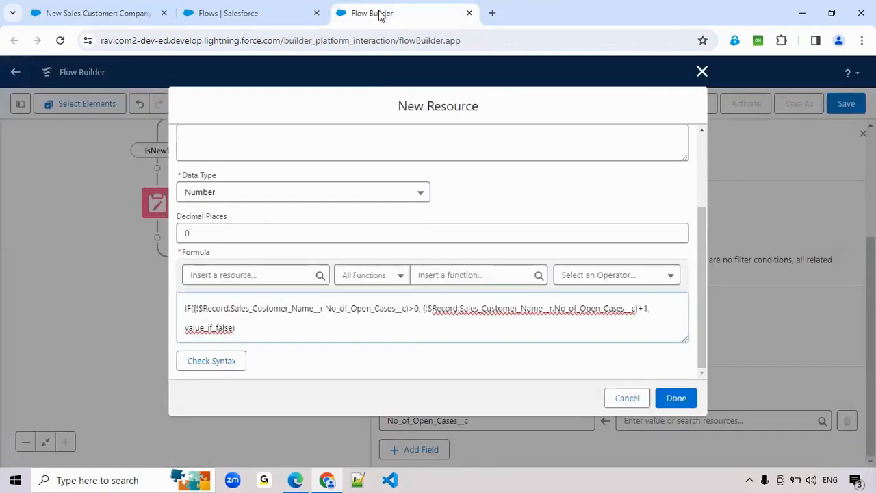
type(",")
left_click(413, 309)
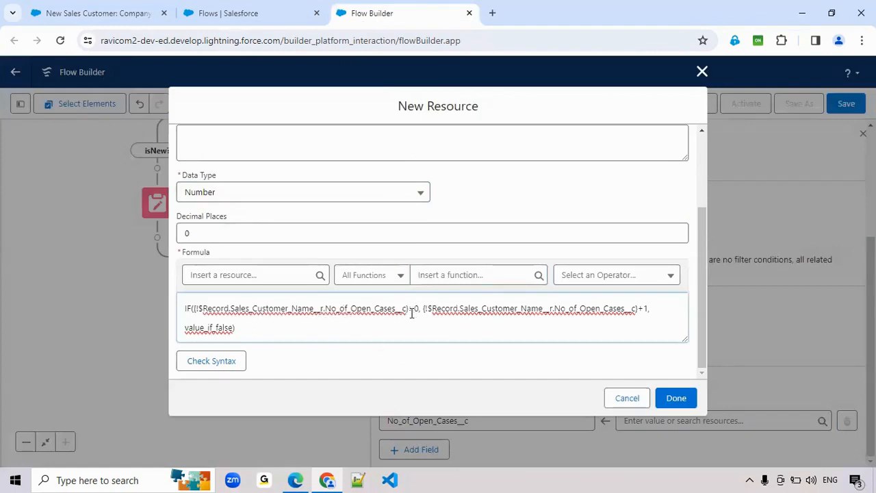
double_click(517, 309)
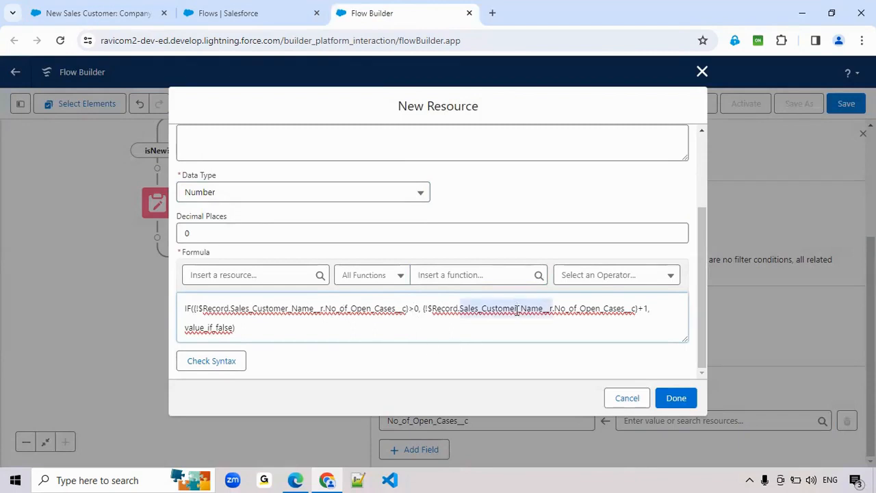
double_click(598, 309)
left_click(645, 308)
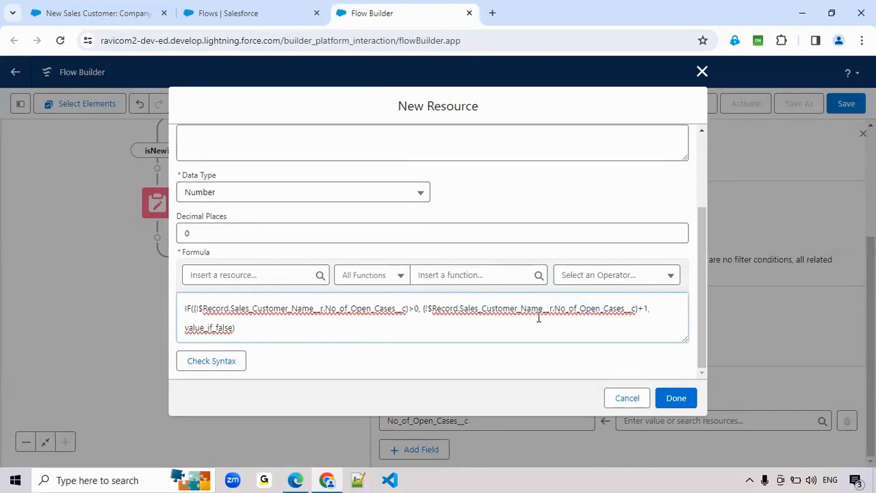
left_click(582, 312)
left_click_drag(417, 308, 197, 309)
left_click(197, 309)
Replace value_if_false in the IF formula with 1
double_click(220, 330)
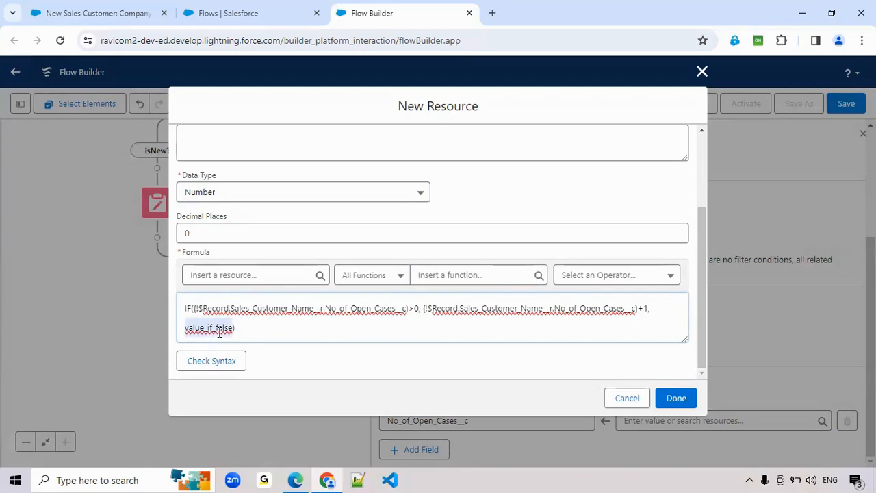
key("BackSpace")
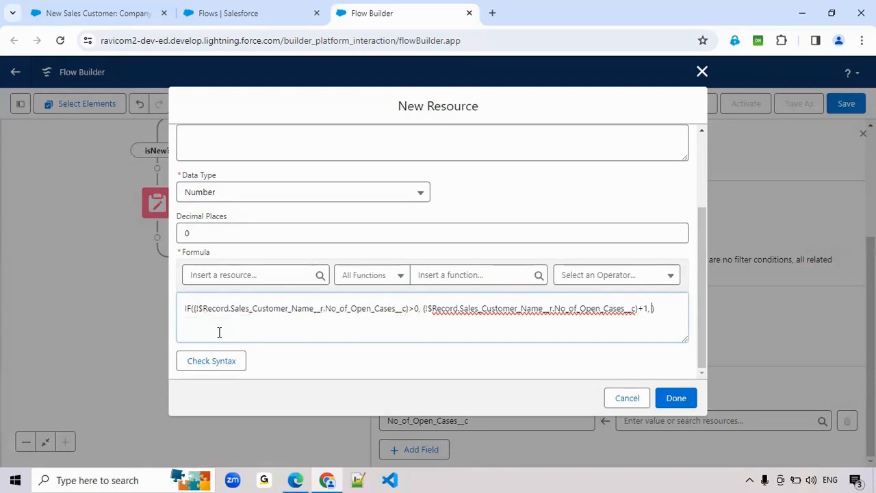
key("XF86AudioMute")
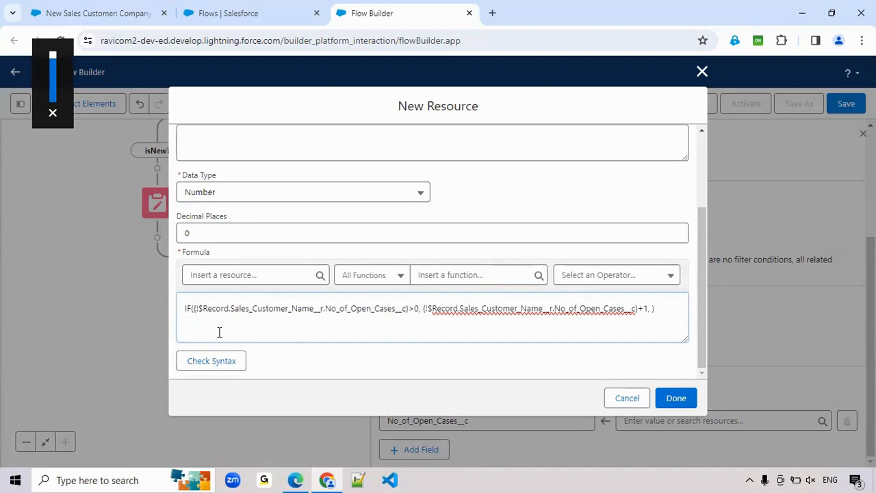
key("XF86AudioMute")
type("1)")
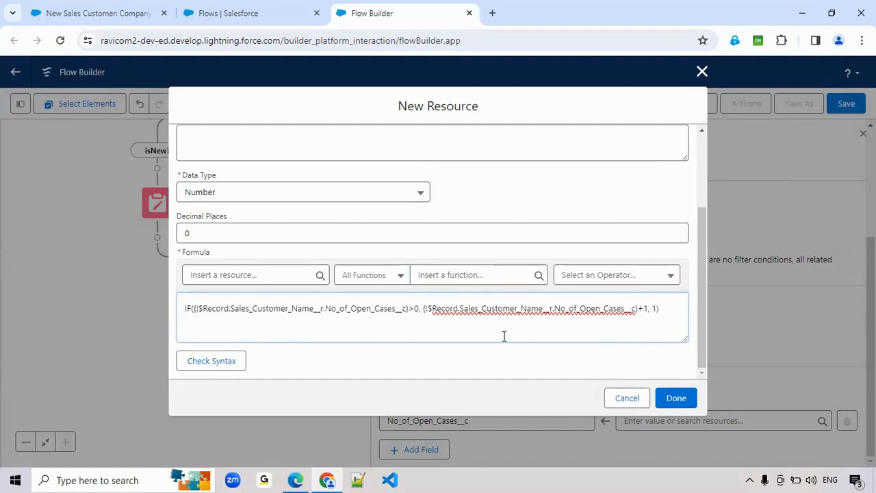
Check the formula's syntax and finish the resource as the value for No_of_Open_Cases__c
left_click(211, 367)
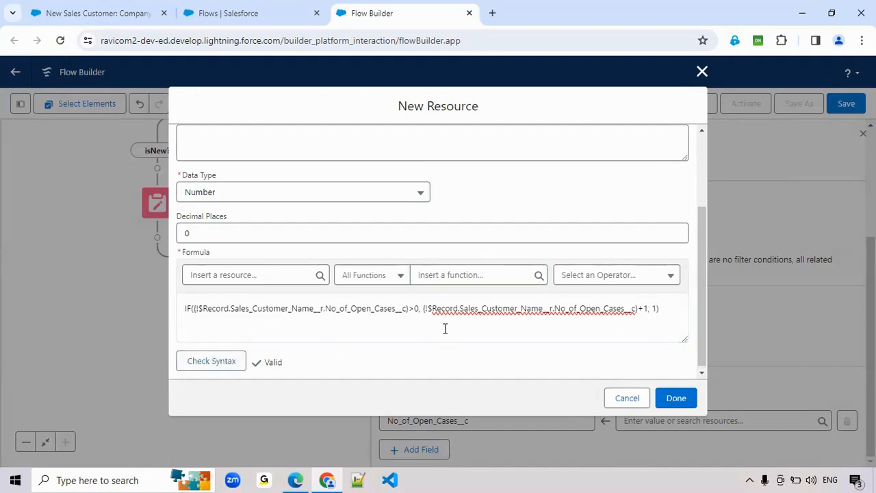
left_click(419, 313)
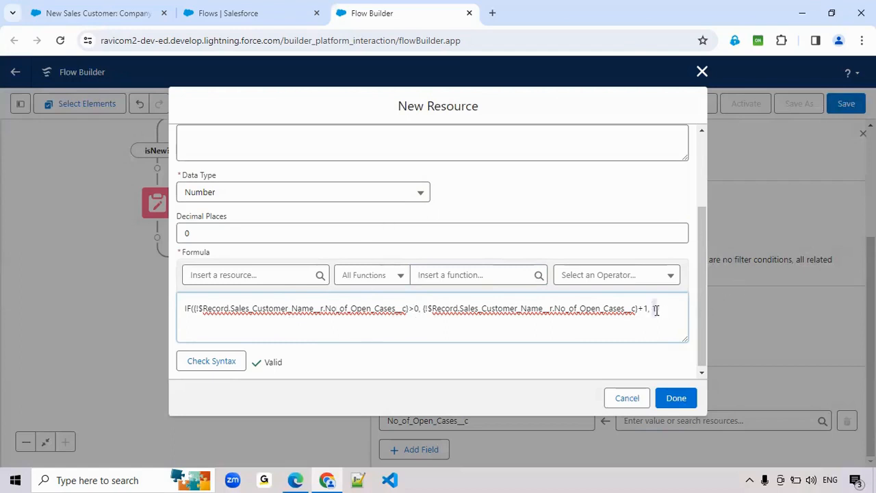
type("1)")
left_click(678, 400)
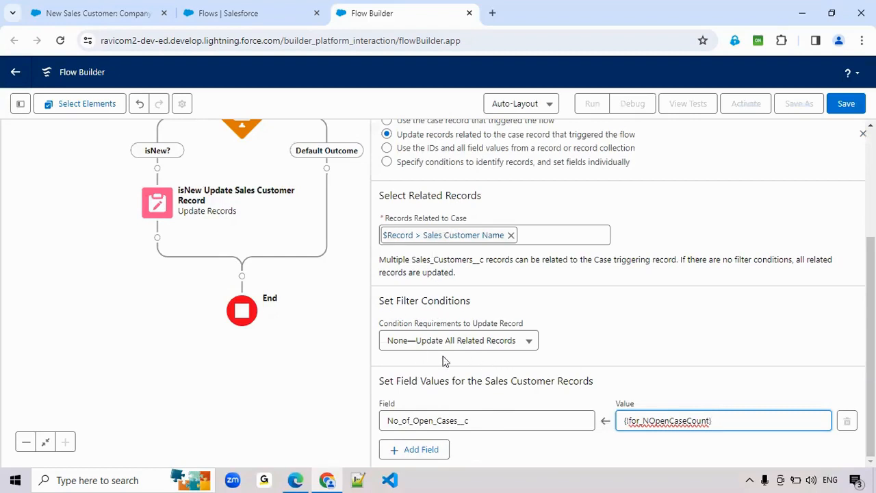
left_click(430, 451)
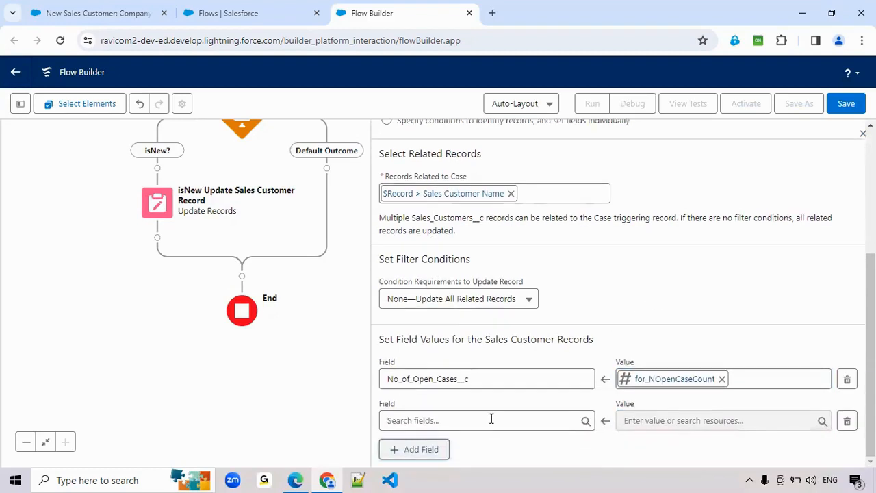
left_click(491, 419)
type("id")
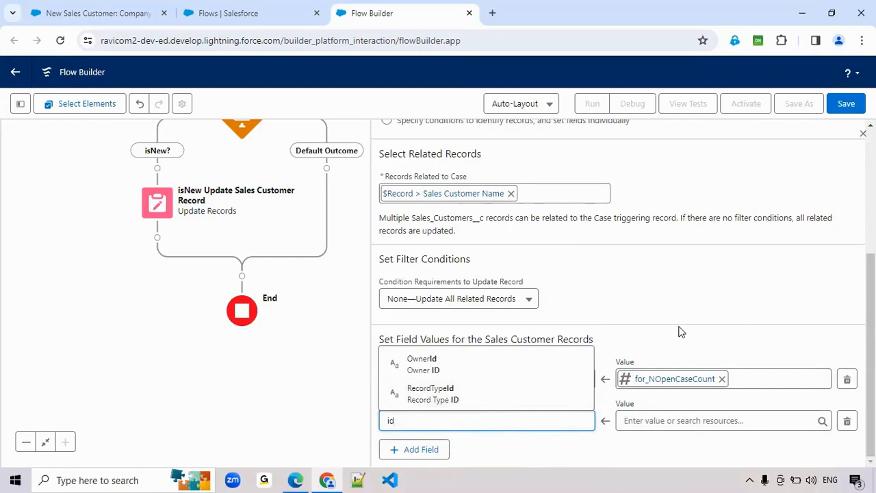
left_click(452, 436)
left_click(452, 418)
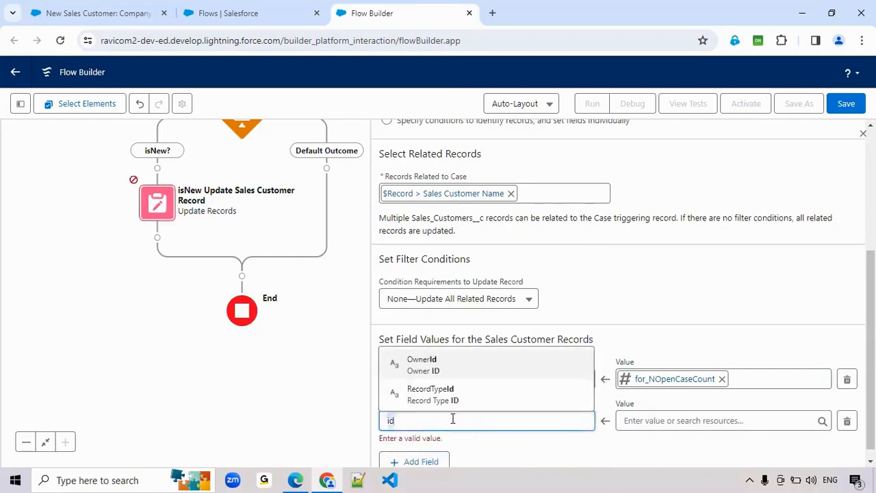
key("BackSpace")
key("BackSpace")
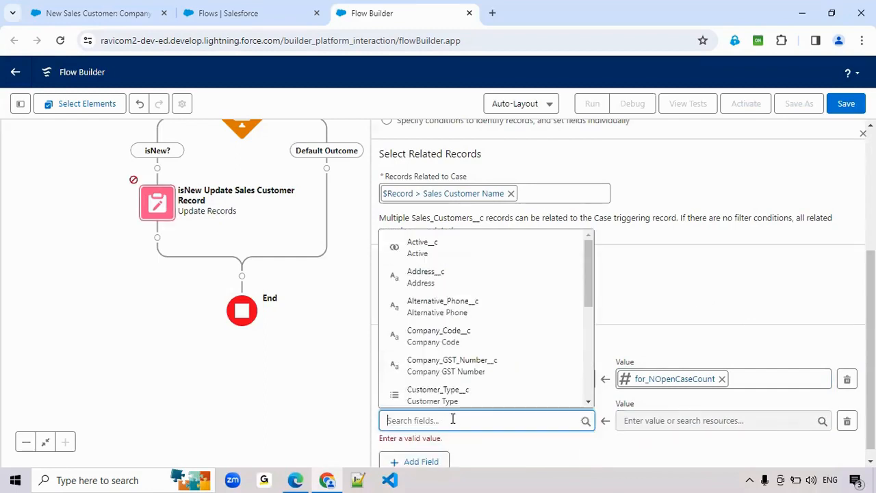
left_click(709, 322)
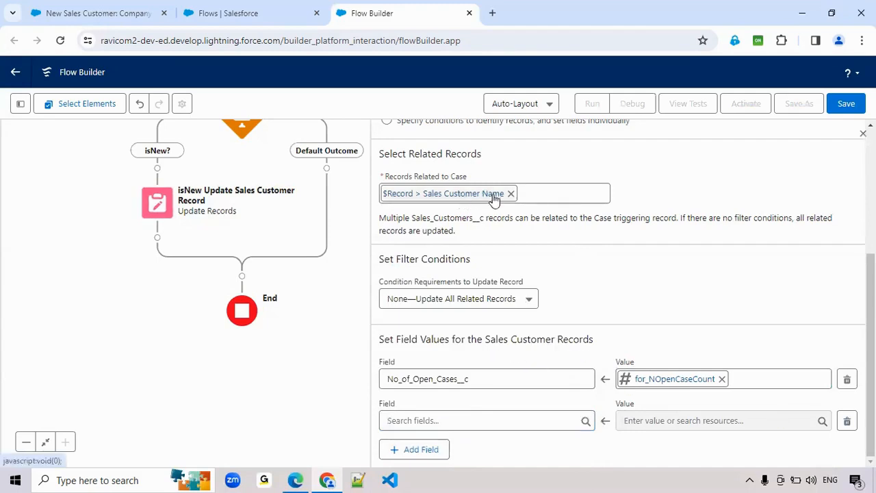
left_click(849, 422)
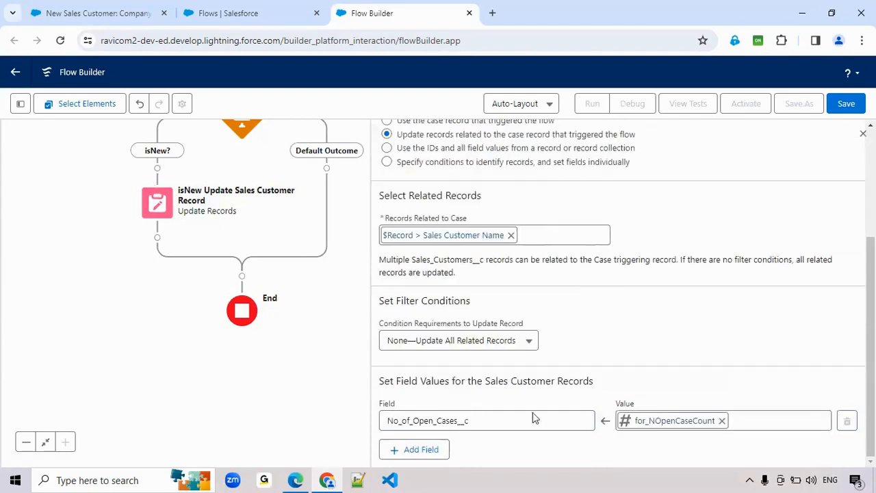
Save the flow with the label "Case Open and Closed Count" and close the Update Records settings
left_click(849, 105)
left_click(271, 216)
type("Case Op")
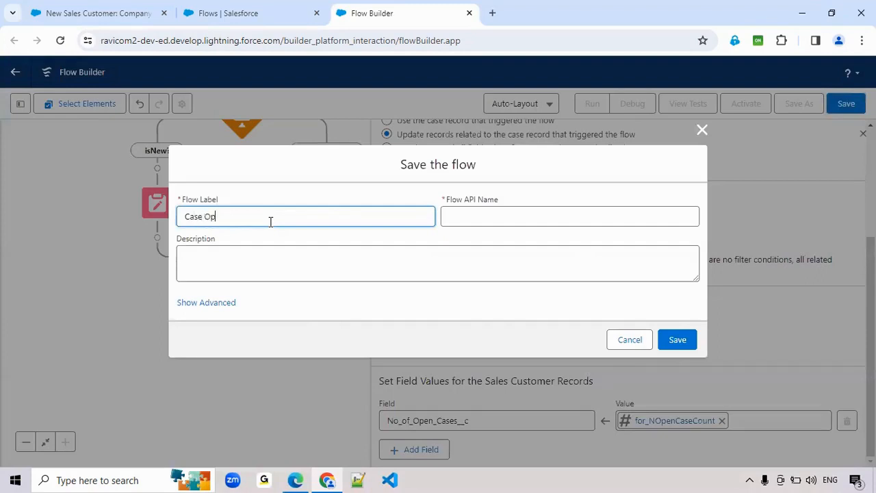
type("en and Closed Count")
left_click(510, 205)
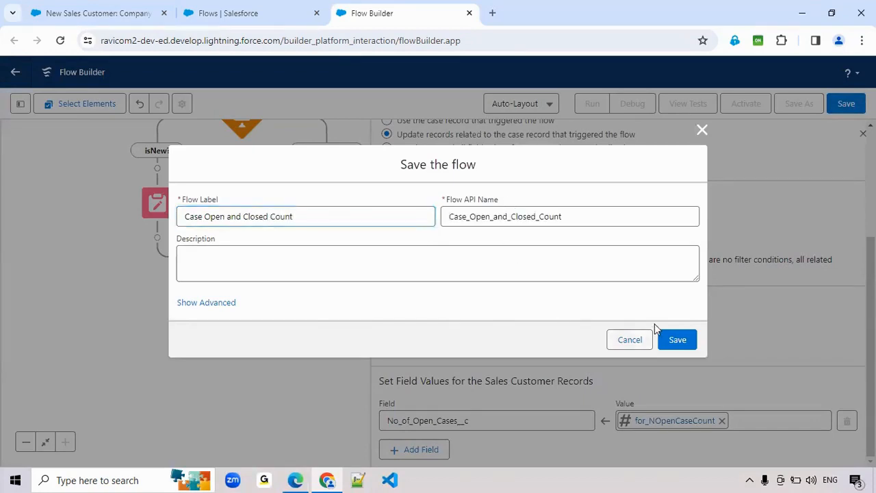
left_click(677, 340)
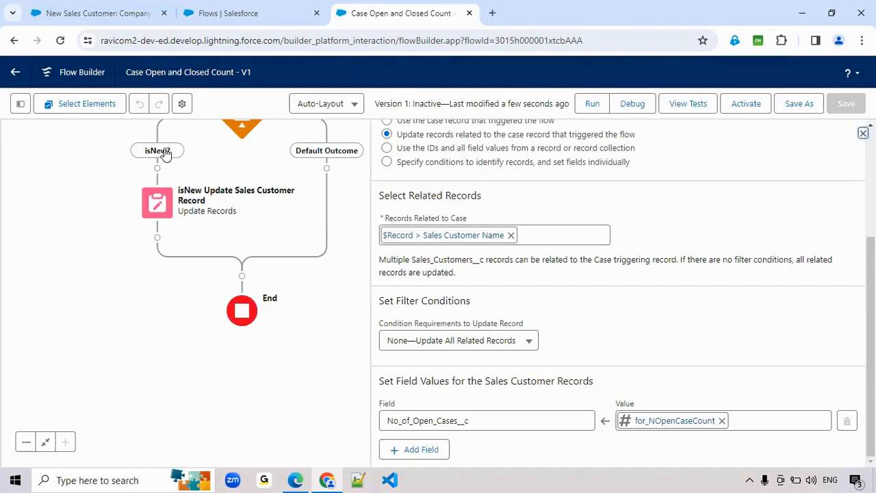
left_click(129, 221)
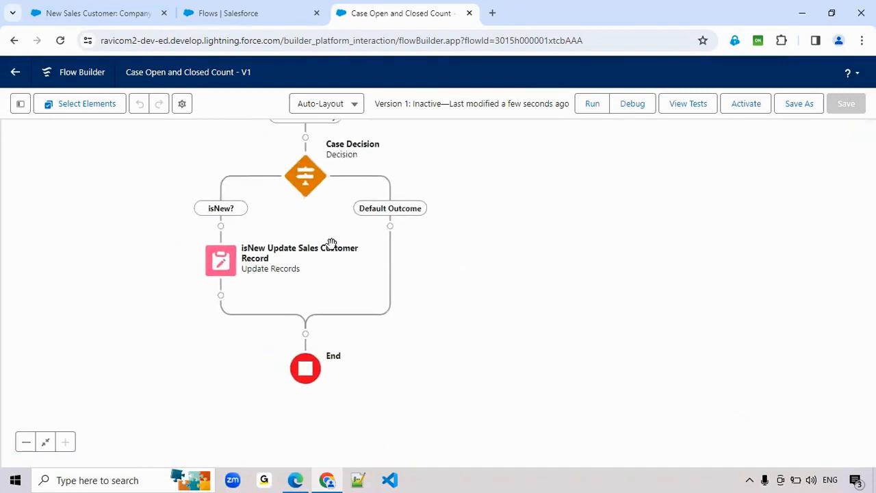
Add a new outcome labelled "is not New?" with the API name is_not_New to the Case Decision element
left_click(305, 177)
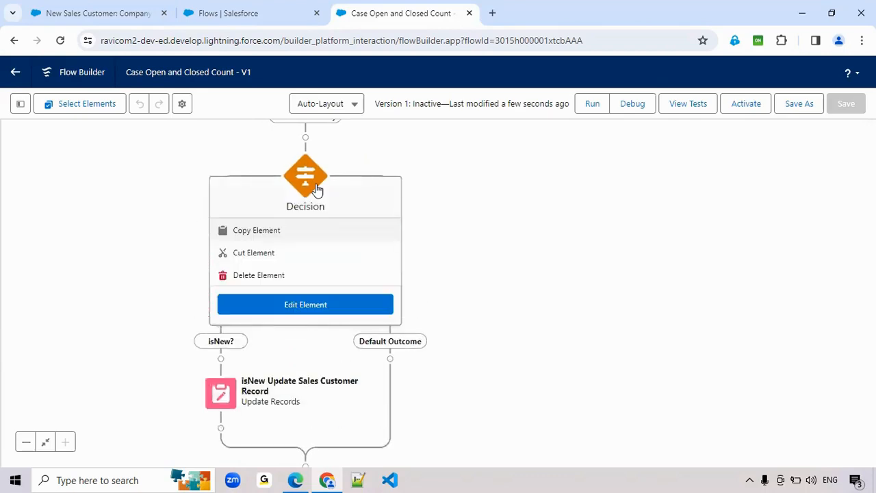
left_click(283, 307)
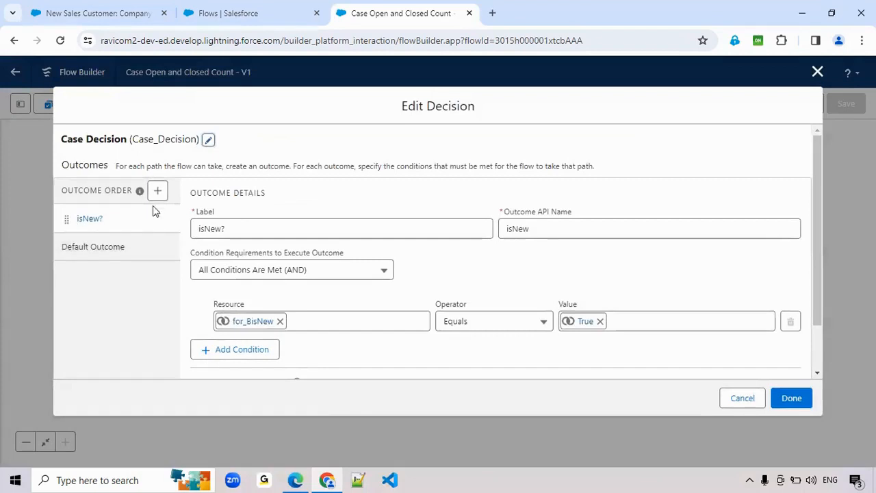
left_click(157, 191)
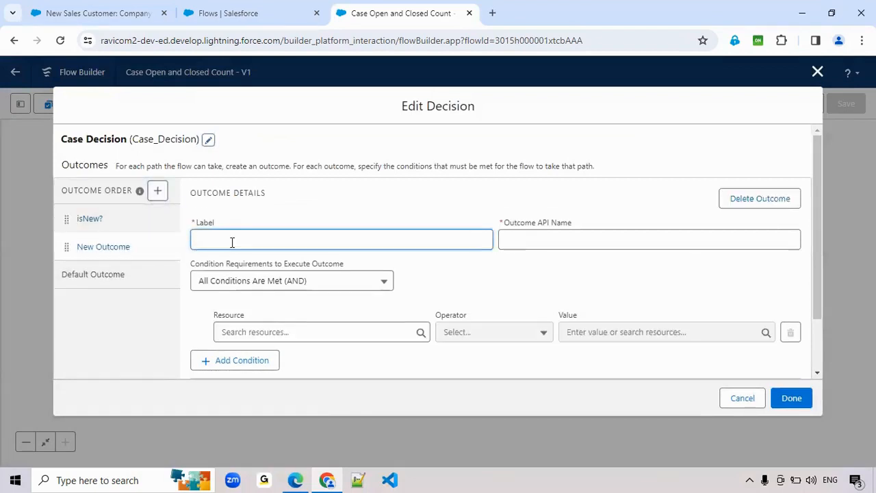
type("is not New?")
key("Tab")
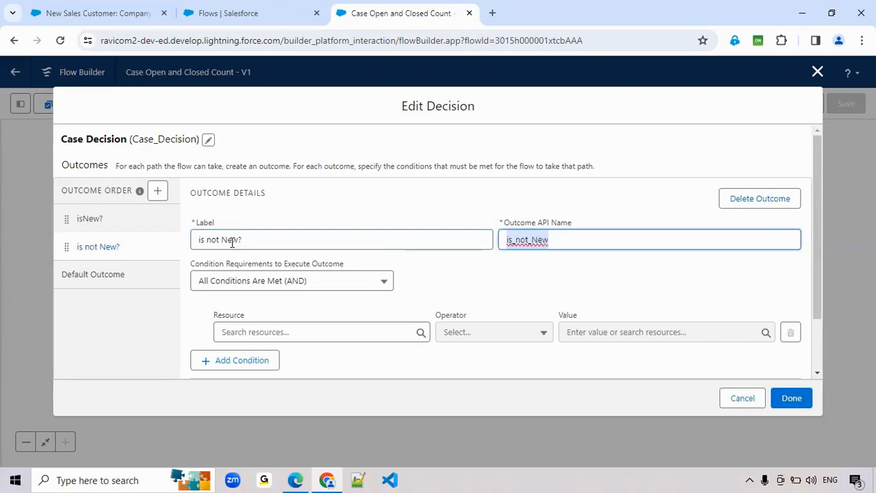
Set the first condition of the "is not New?" outcome to the isNew decision outcome Equals $GlobalConstant.False
scroll(279, 295, "down", 2)
left_click(270, 265)
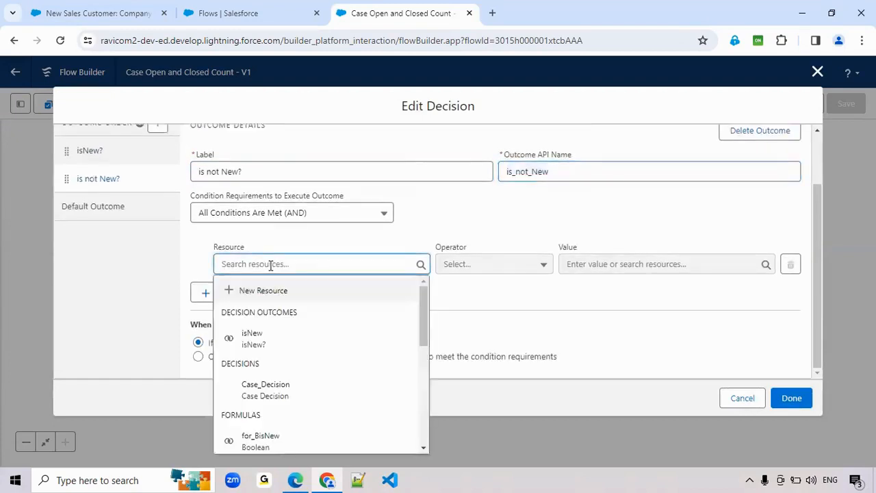
left_click(264, 338)
left_click(680, 263)
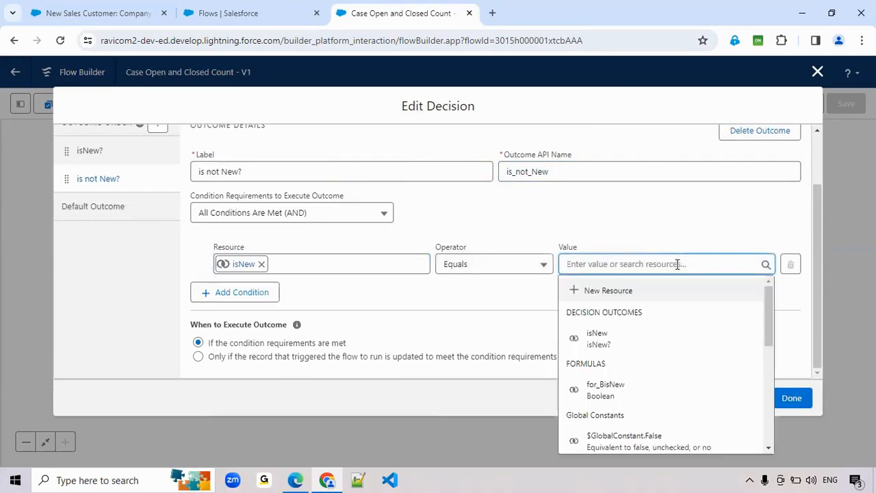
scroll(665, 441, "down", 1)
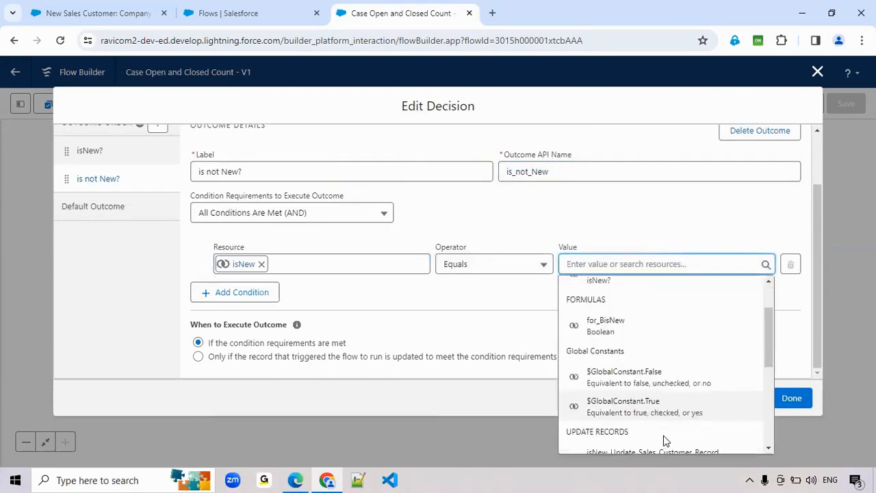
left_click(637, 389)
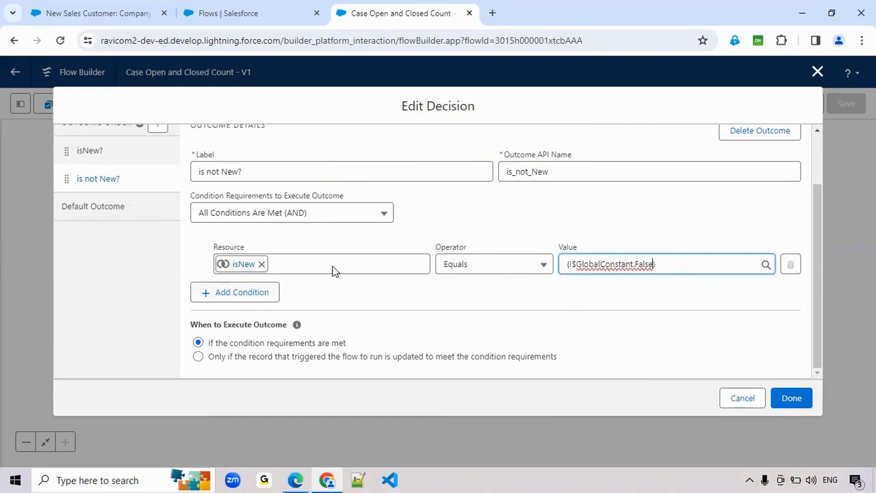
Add a second condition to the outcome requiring $Record > Status Equals Closed
left_click(220, 296)
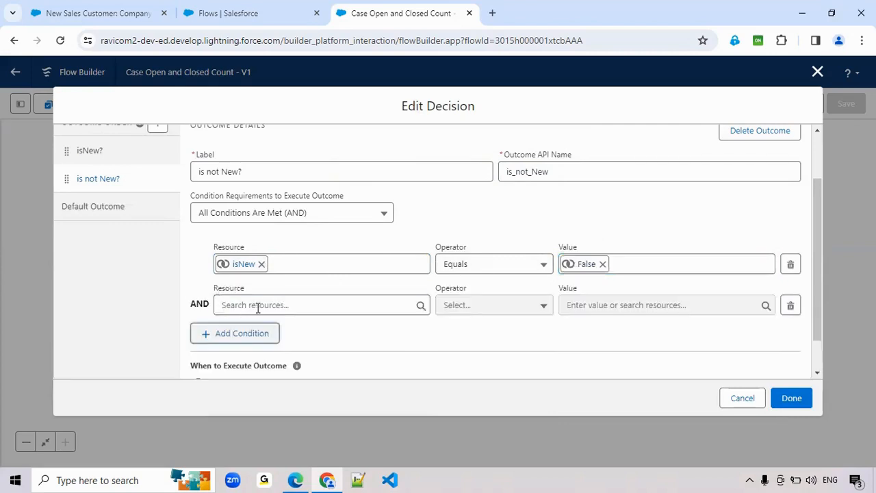
left_click(258, 306)
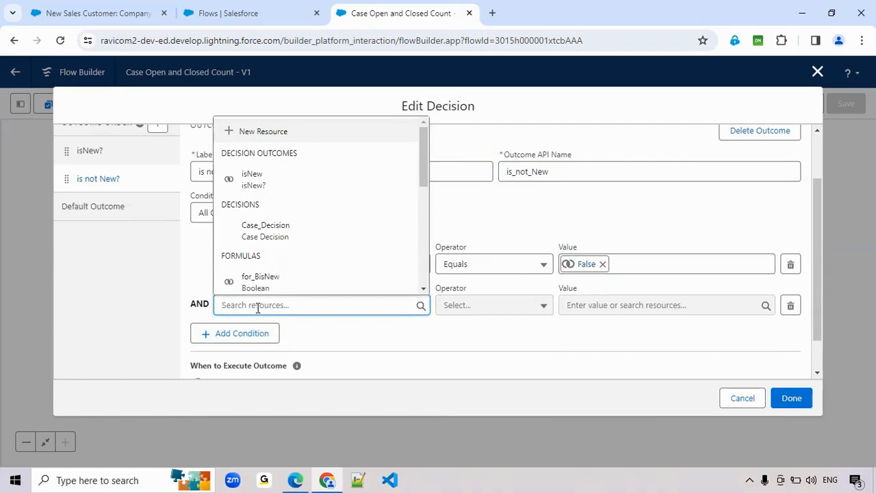
type("rec")
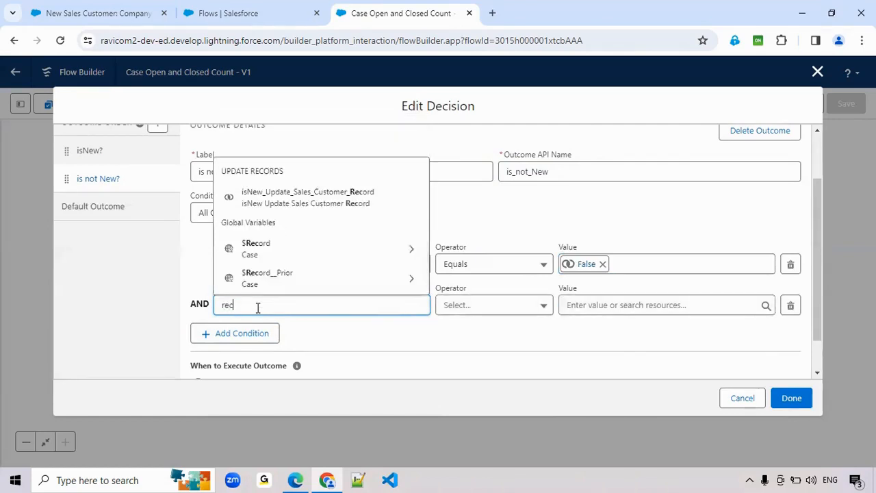
left_click(265, 252)
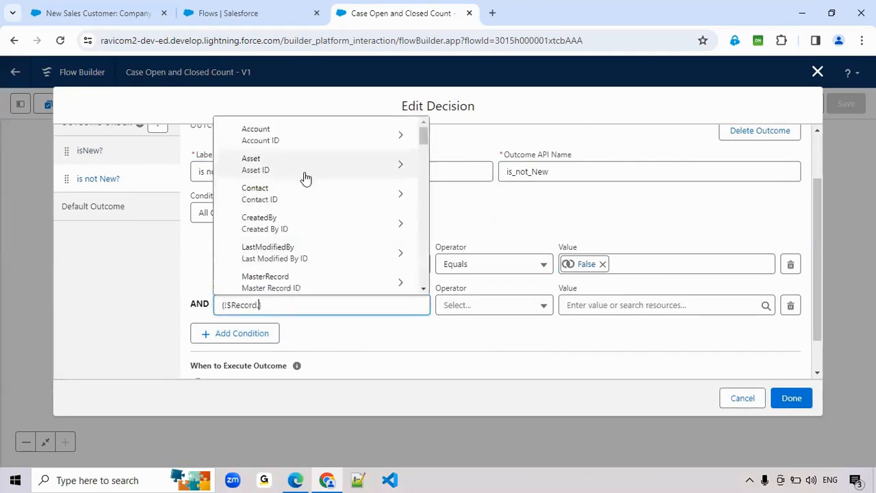
type("stat")
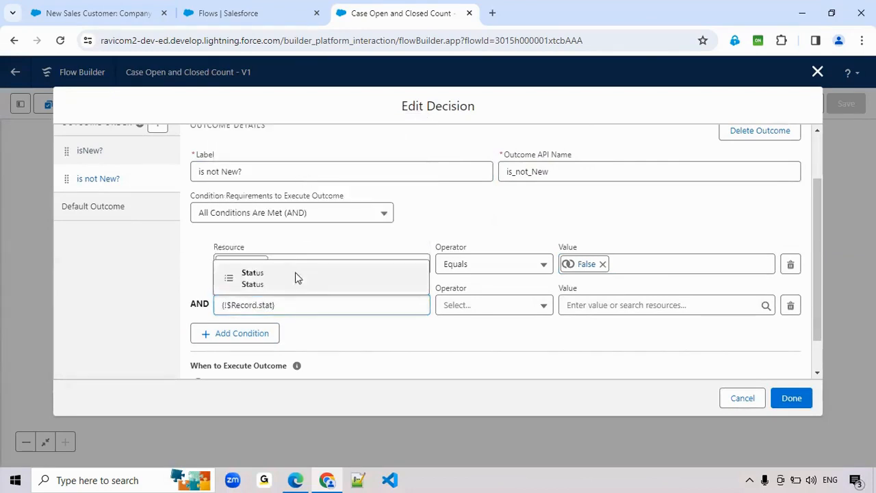
left_click(296, 277)
left_click(661, 305)
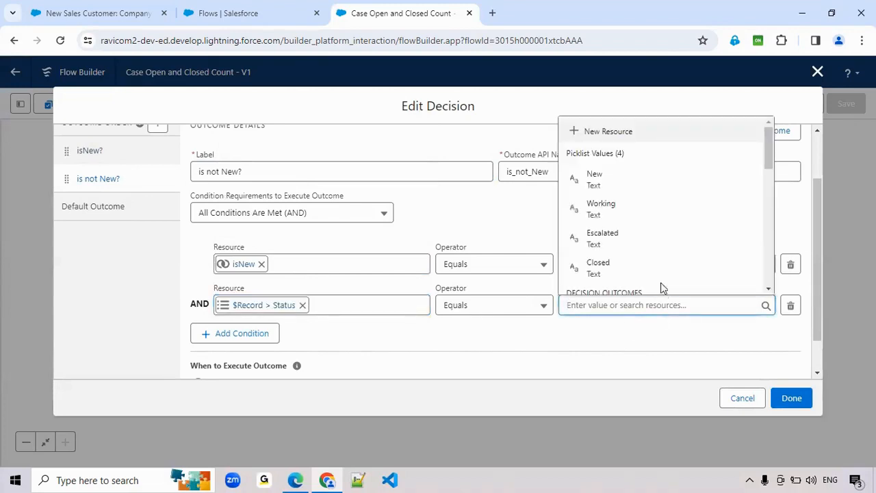
left_click(649, 269)
Add a third condition requiring $Record__Prior > Status Does Not Equal Closed, and finish editing the decision
left_click(221, 333)
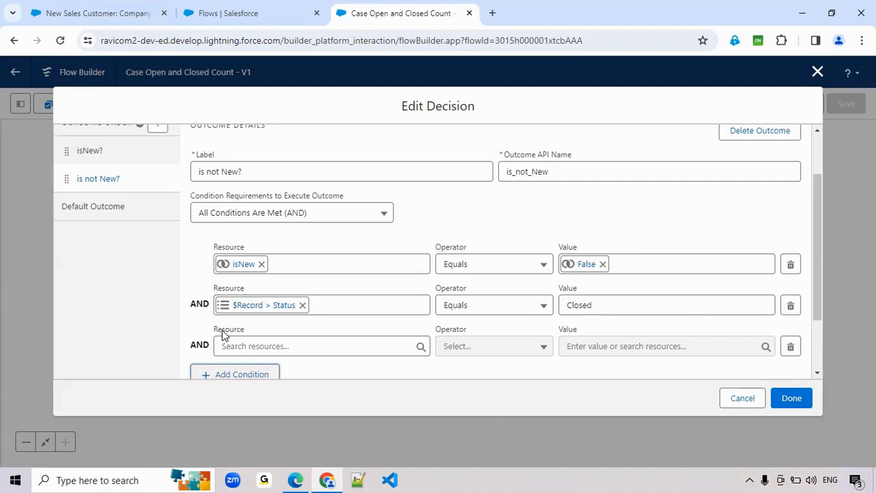
left_click(247, 348)
type("rec")
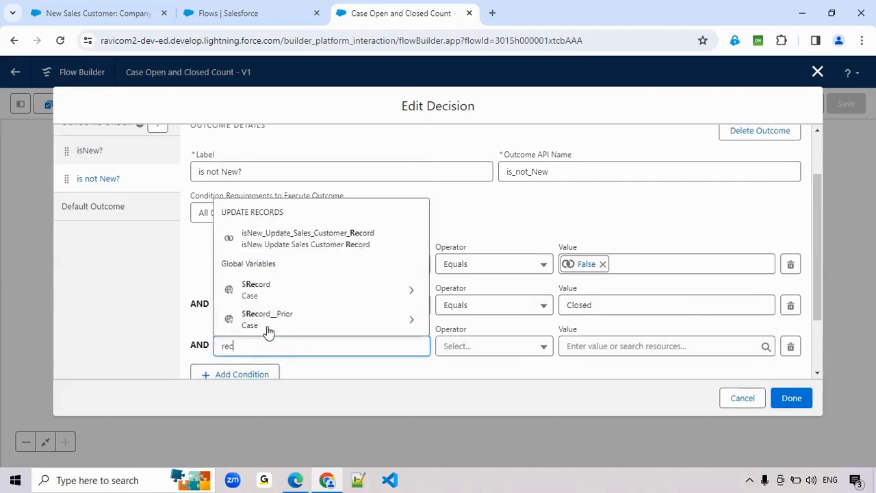
left_click(273, 320)
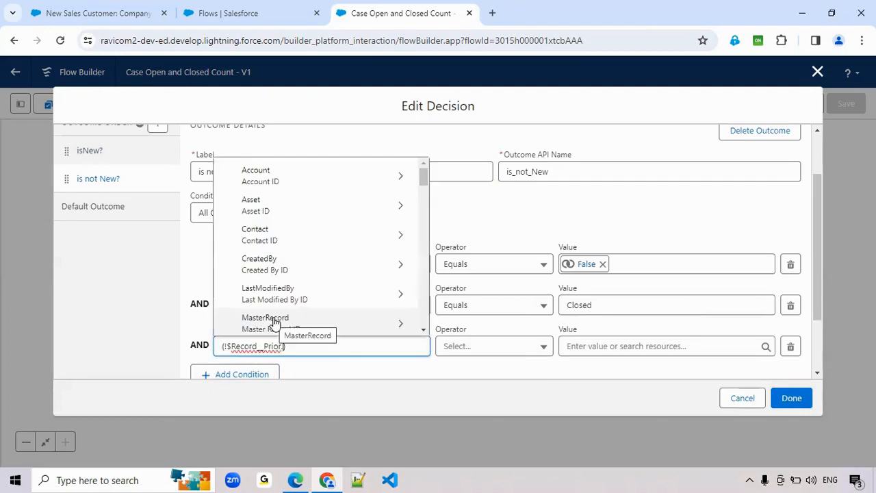
type("stat")
left_click(275, 323)
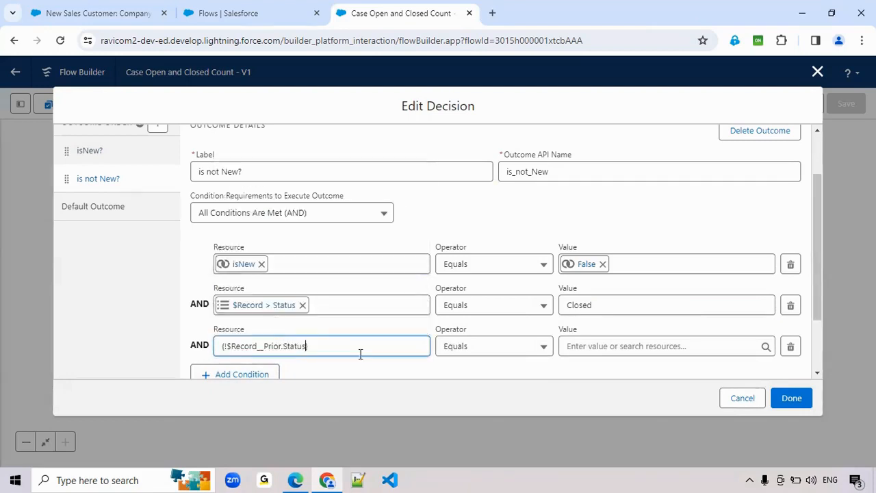
left_click(510, 349)
left_click(519, 217)
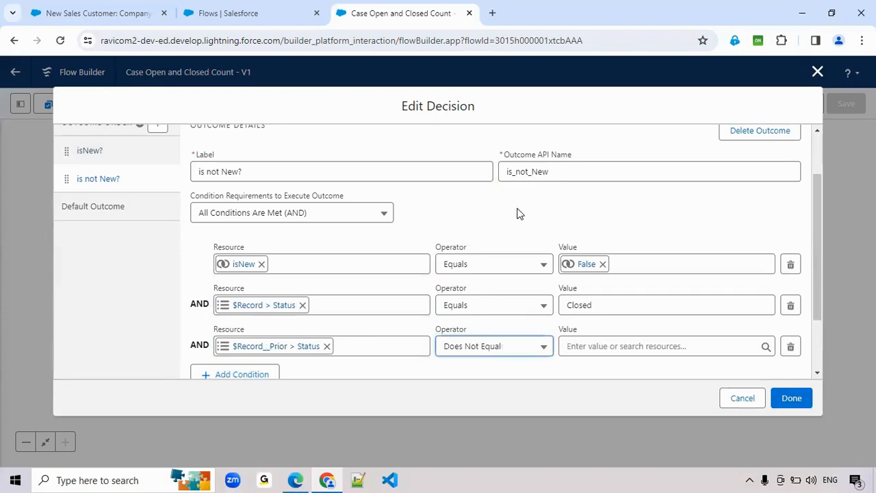
left_click(600, 346)
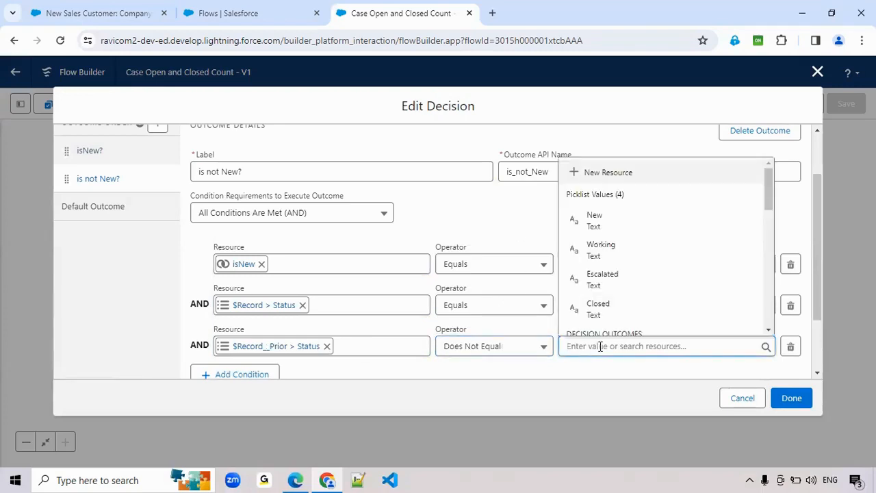
left_click(604, 306)
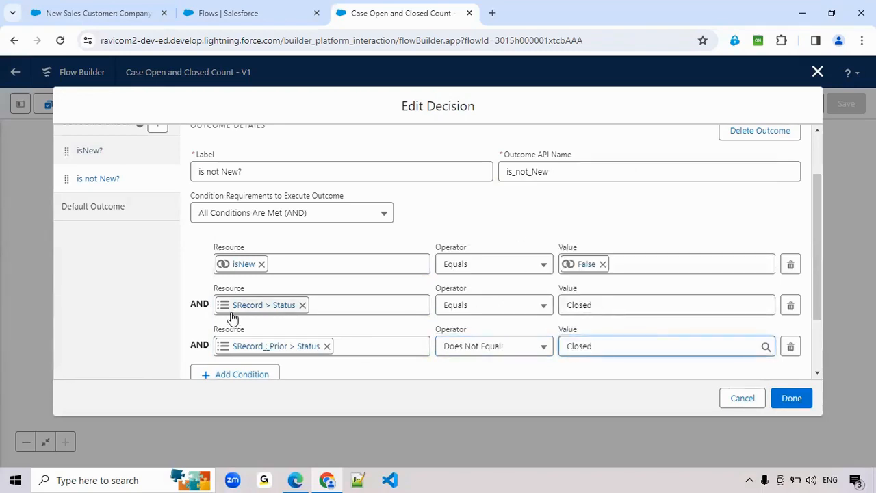
left_click(516, 382)
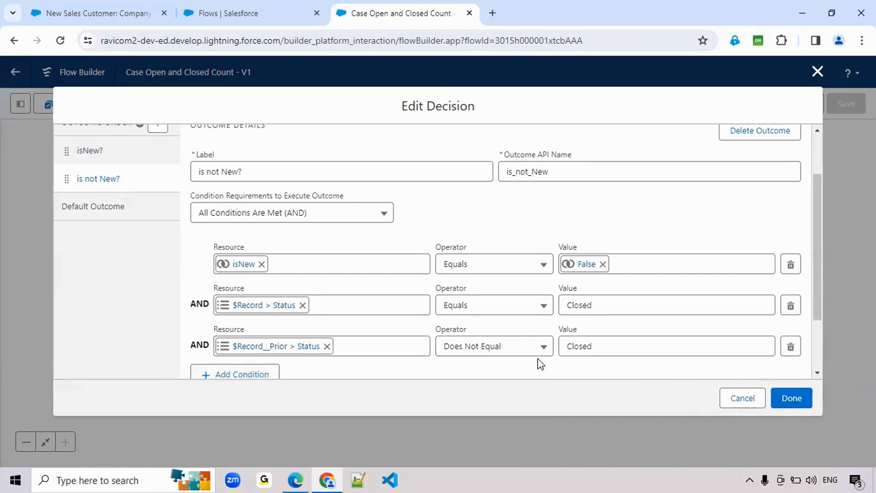
left_click(792, 401)
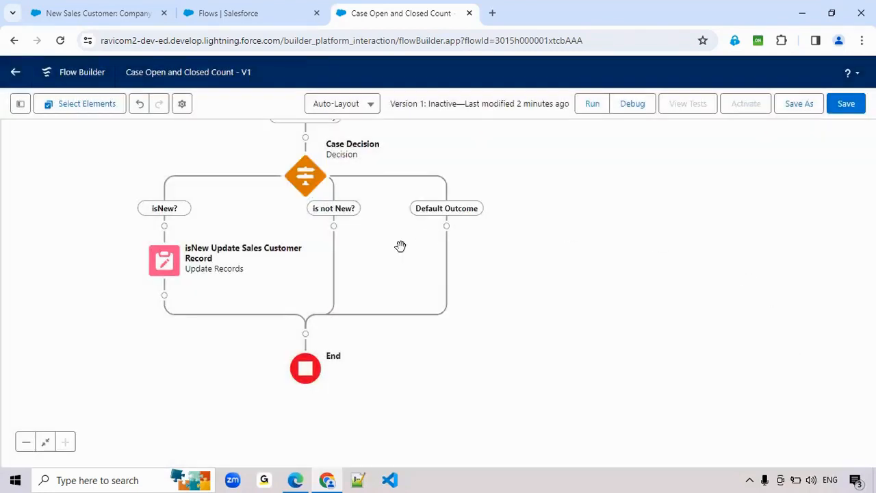
Add an Update Related Records element on the "is not New?" path, labelled "Not new Update Sales Customer Record"
left_click(334, 226)
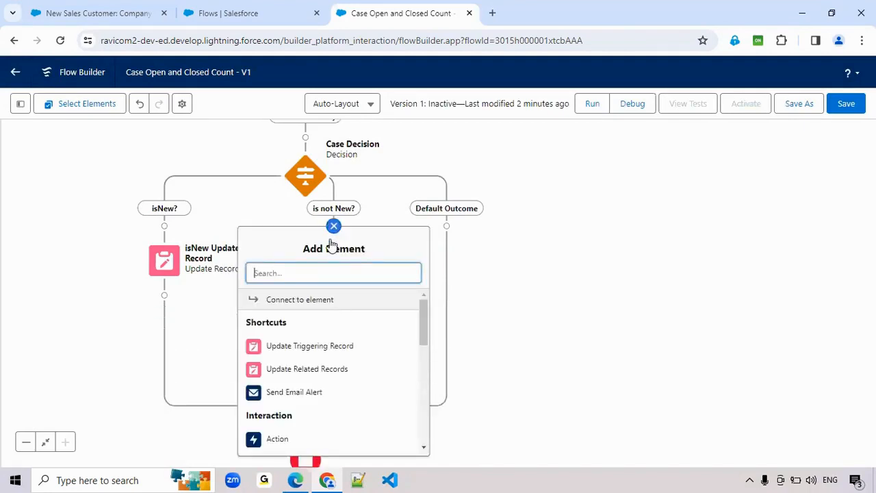
left_click(310, 374)
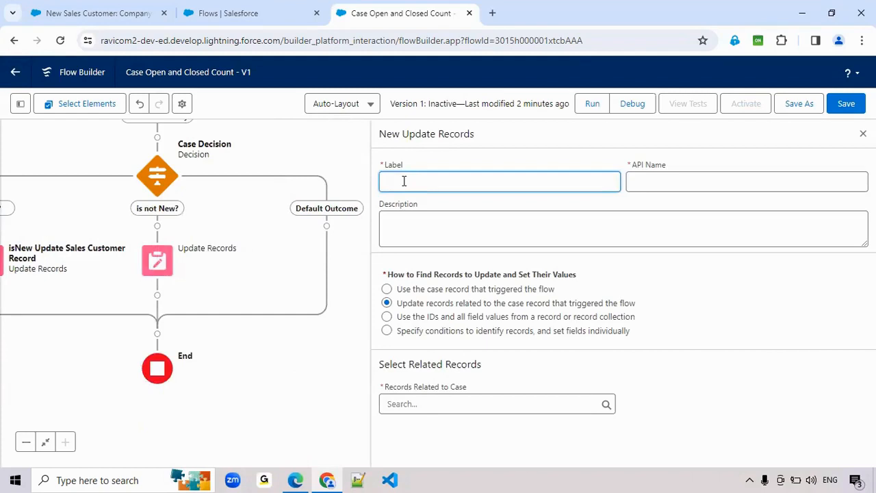
type("Not New Update Sales Customer Record")
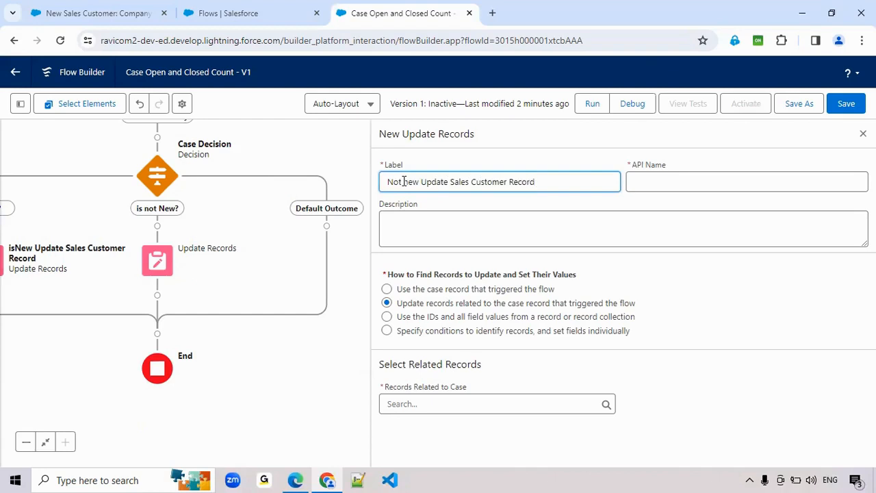
key("Tab")
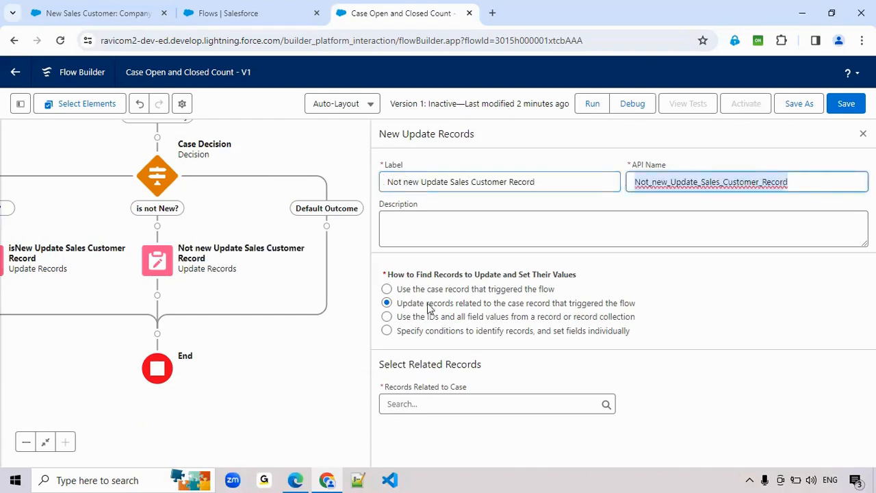
Set the records related to the case to $Record > Sales Customer Name
left_click(426, 402)
left_click(432, 380)
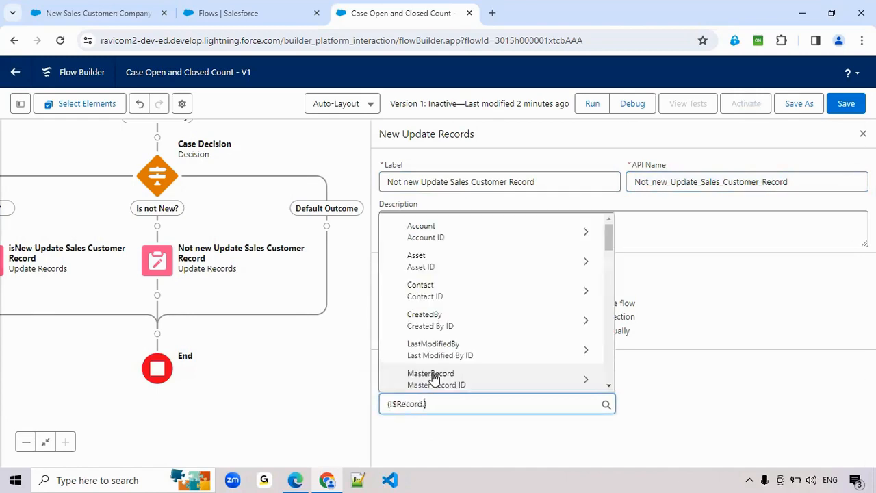
key("BackSpace")
type(".sa")
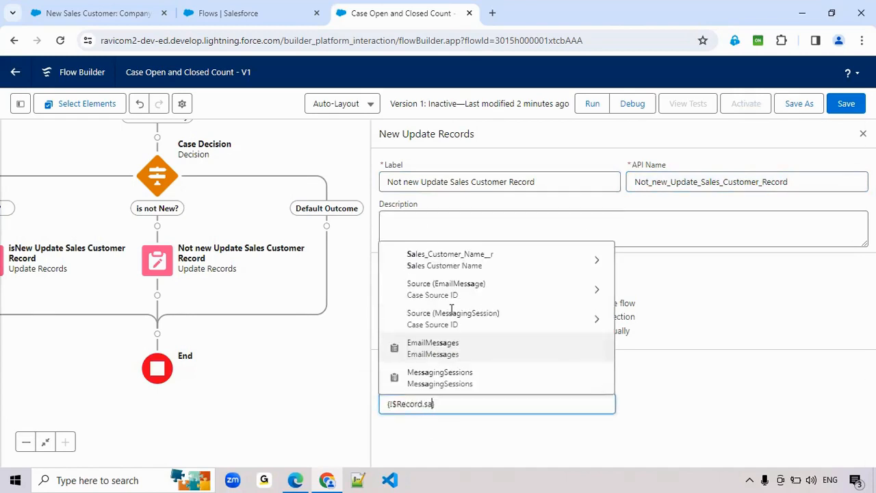
left_click(471, 267)
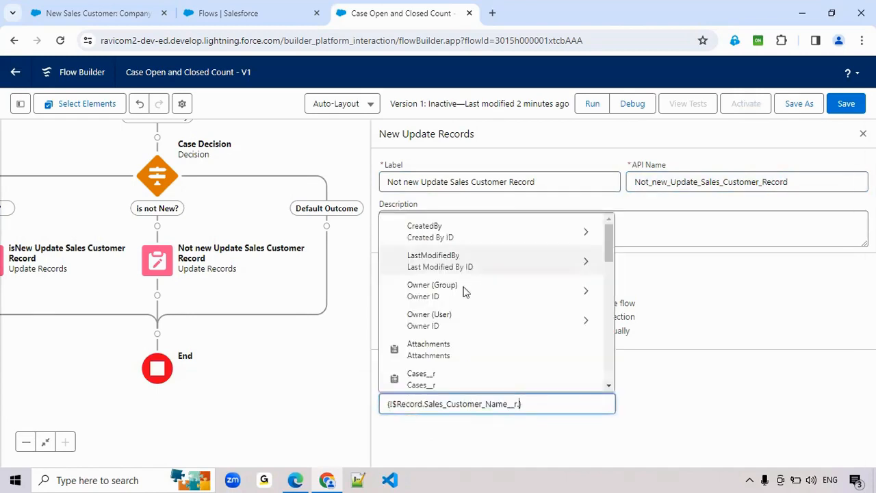
left_click(806, 398)
Choose No_of_Closed_Cases__c as the field to update on the Sales Customer records
scroll(795, 388, "down", 3)
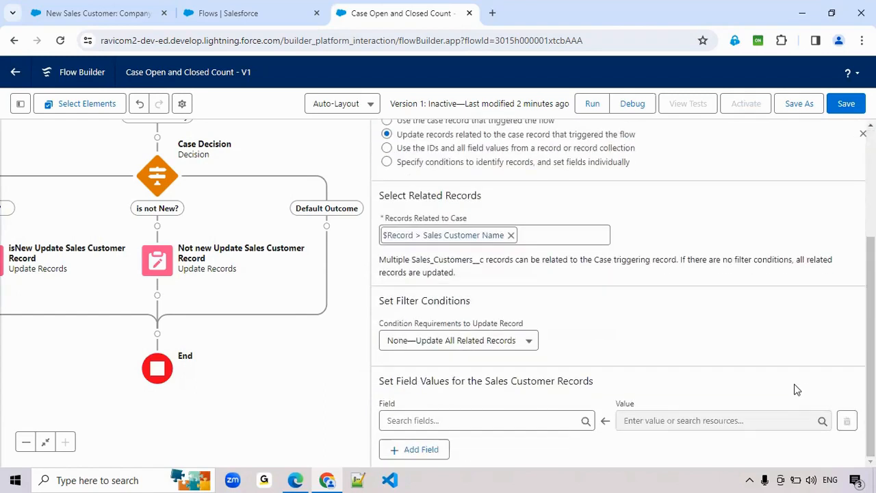
left_click(402, 421)
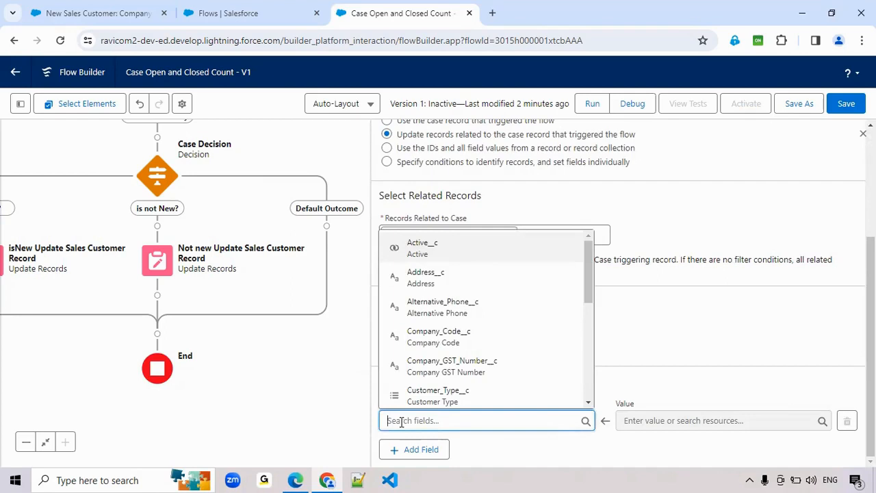
type("no")
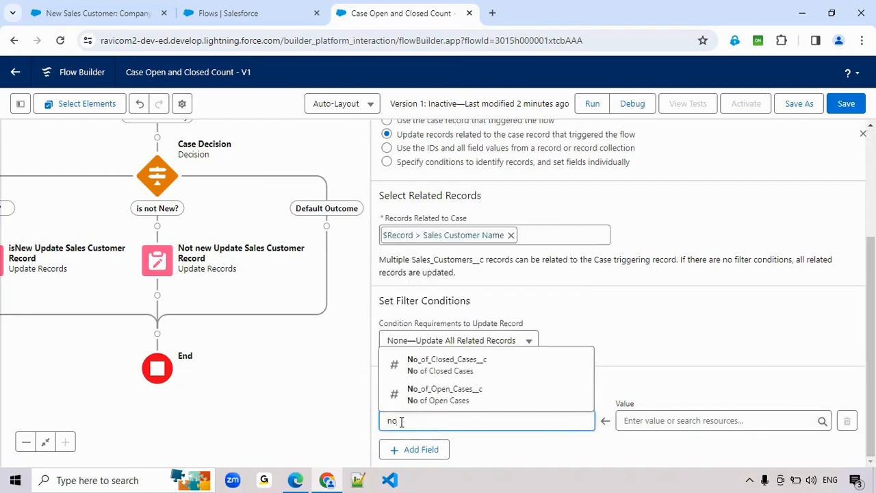
left_click(452, 365)
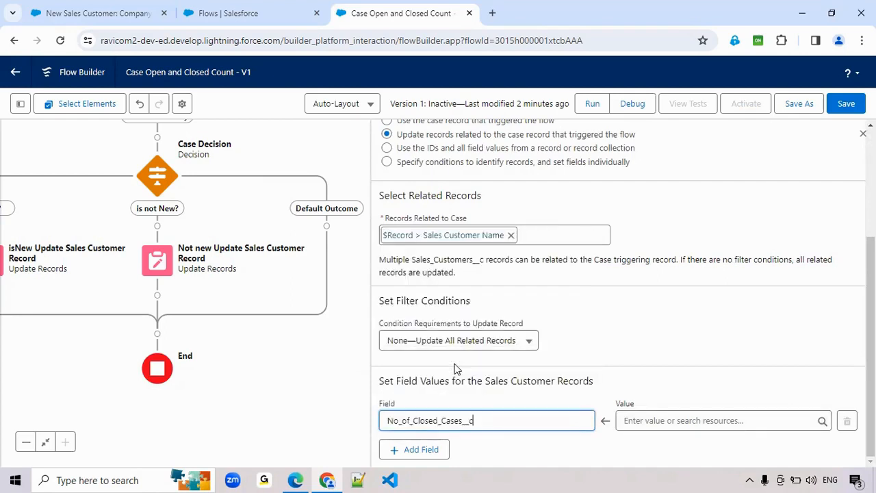
Start a new Formula resource for the closed cases value, with the API name for_NClosedCaseCount
left_click(641, 420)
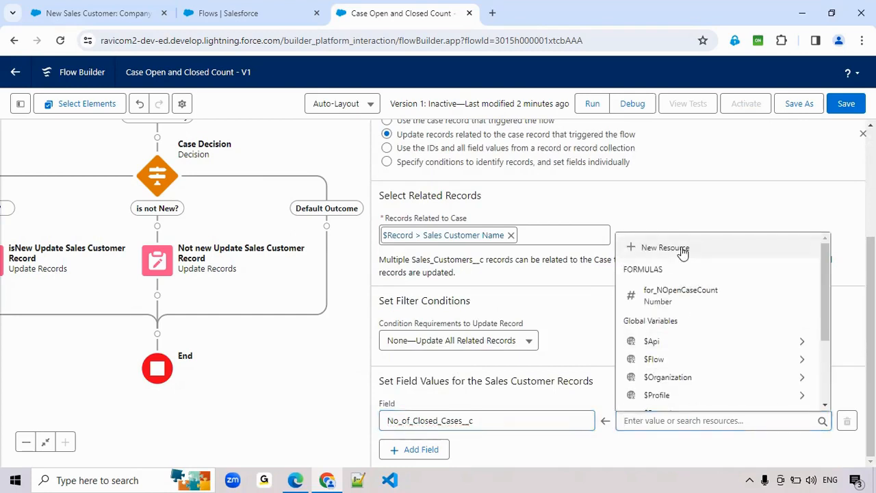
left_click(681, 248)
left_click(318, 213)
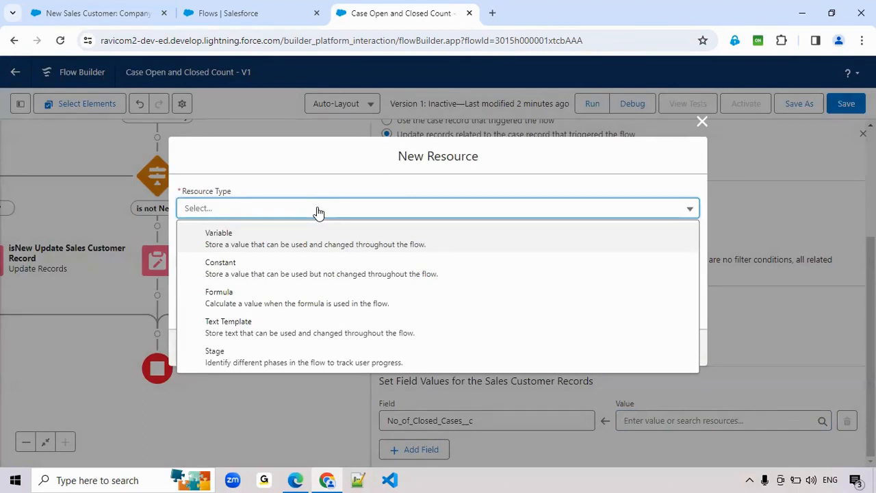
left_click(250, 307)
left_click(238, 212)
type("for_")
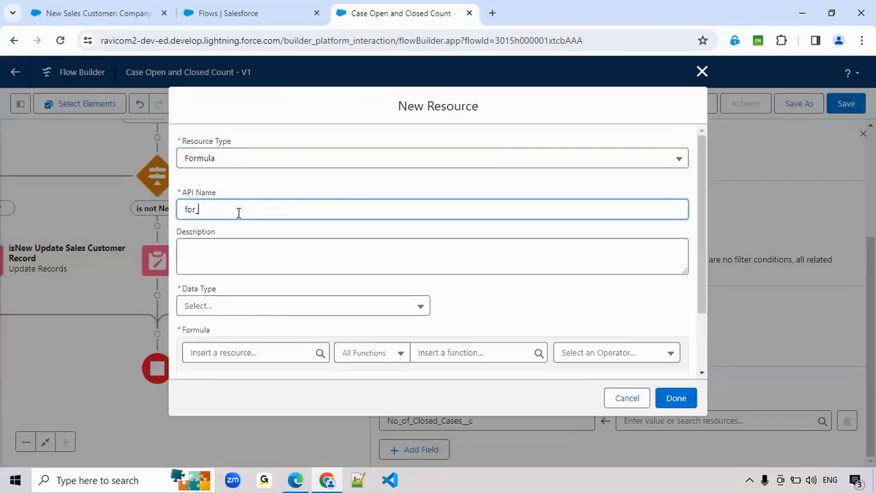
type("NClosedCaseCount")
Set the formula's data type to Number with 0 decimal places
left_click(228, 309)
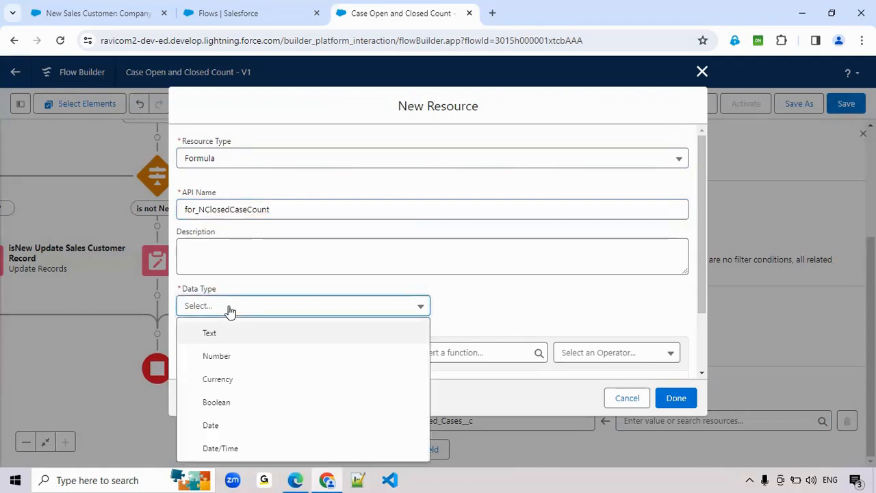
left_click(216, 356)
scroll(300, 297, "down", 2)
left_click(215, 230)
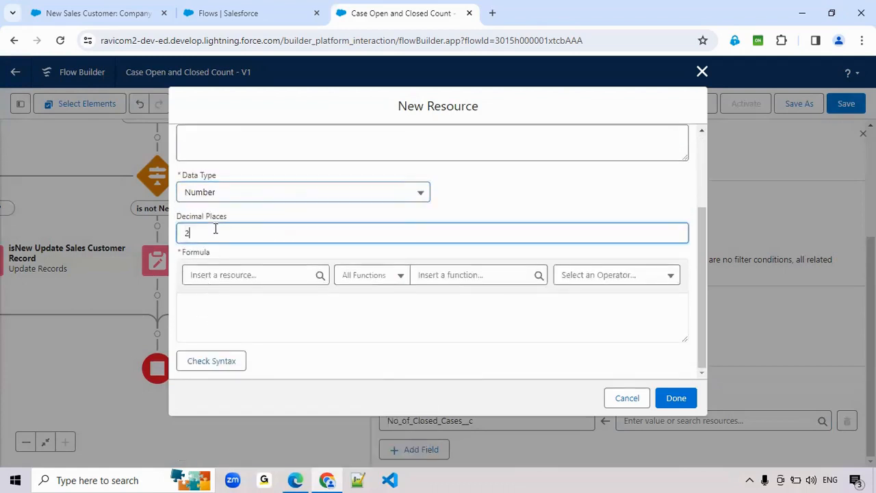
key("BackSpace")
type("0")
Insert the IF function into the for_NClosedCaseCount formula
left_click(221, 274)
left_click(476, 283)
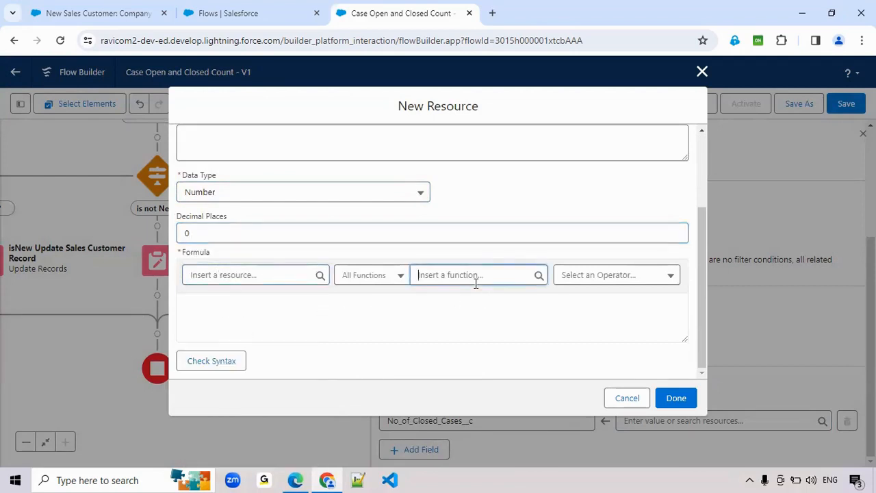
type("if")
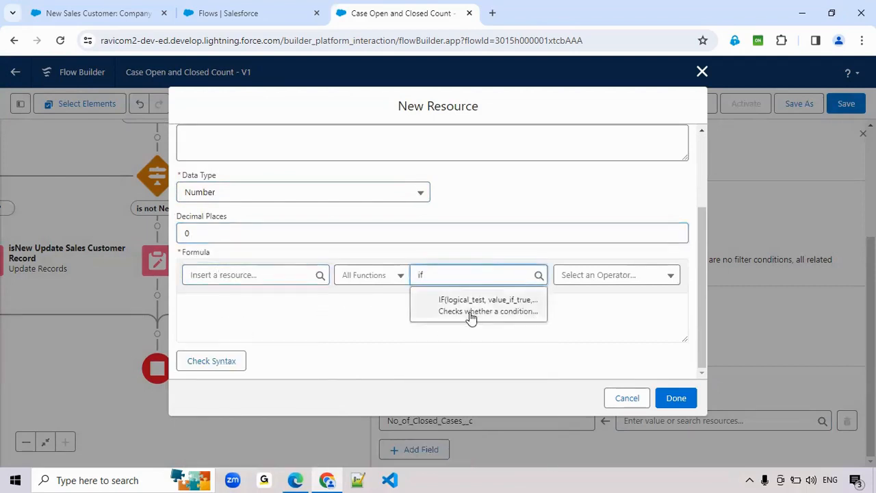
left_click(472, 314)
Replace the IF function's logical test with {!$Record.Sales_Customer_Name__r.No_of_Closed_Cases__c}>0
double_click(231, 308)
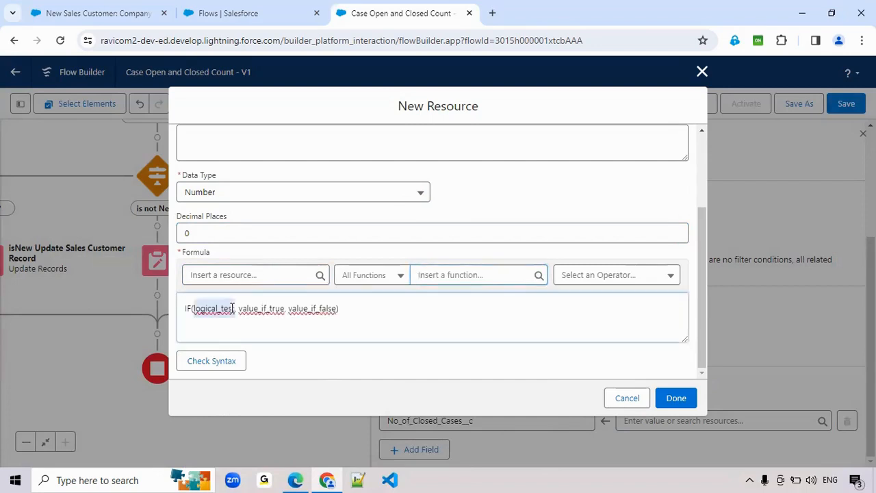
key("BackSpace")
left_click(223, 276)
type("rec")
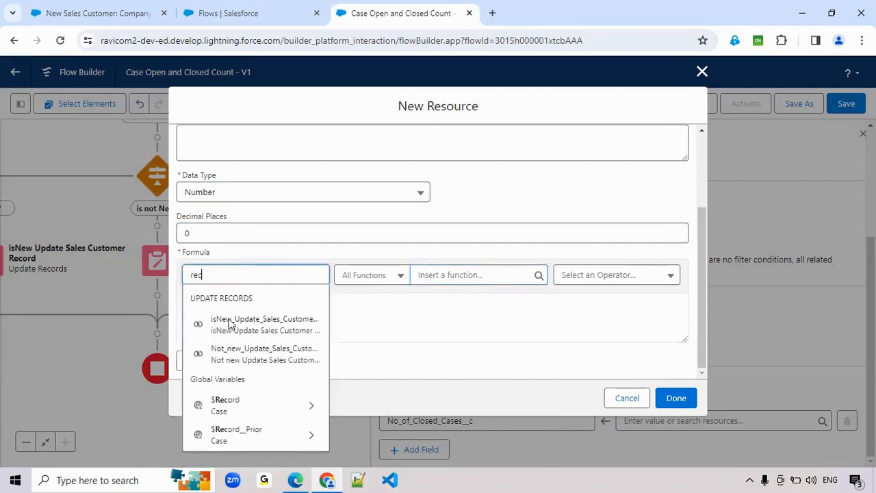
left_click(251, 406)
type("cord.c}")
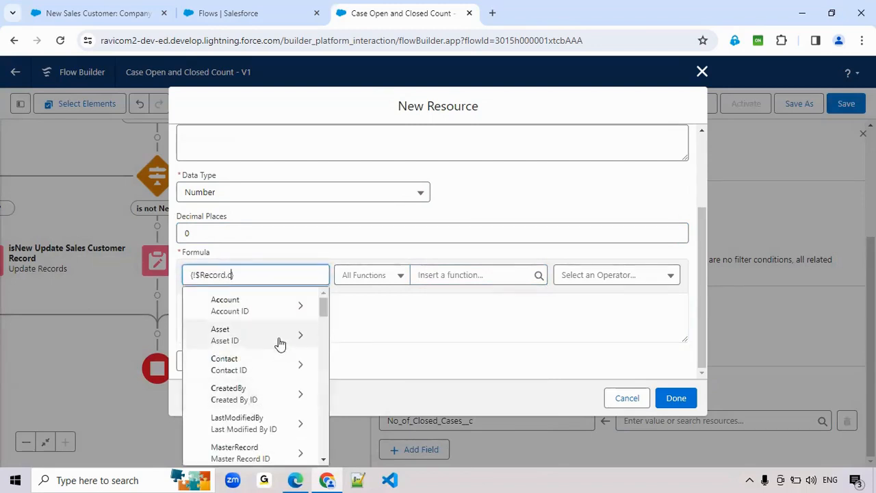
key("BackSpace")
type("sa")
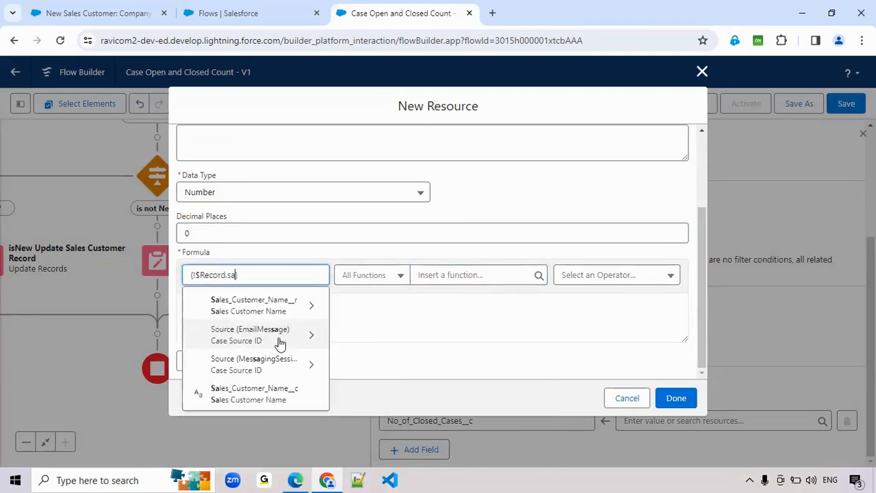
left_click(279, 306)
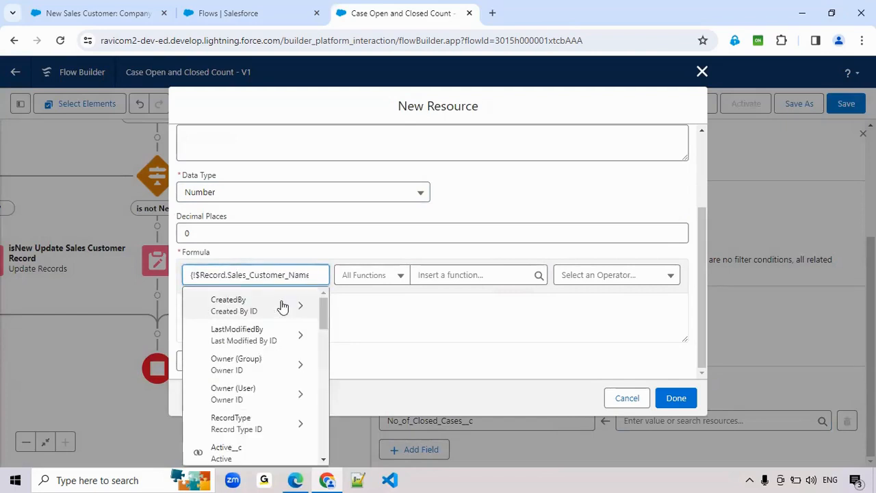
type("No")
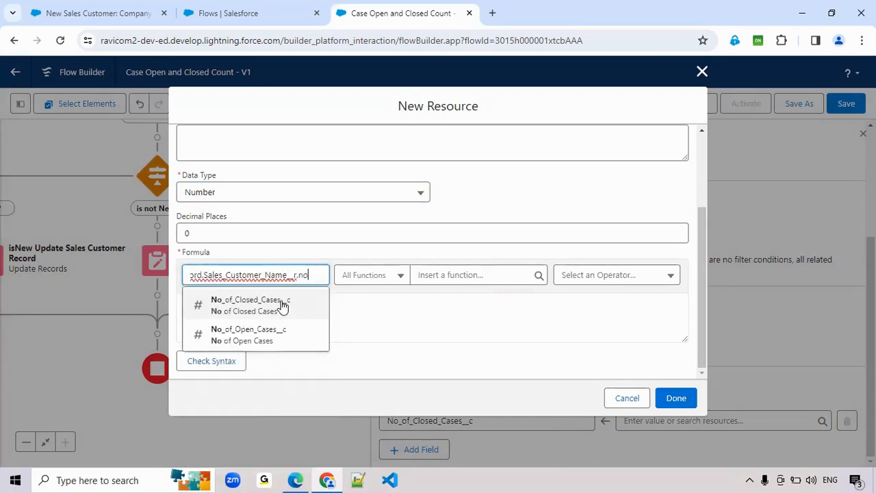
left_click(282, 302)
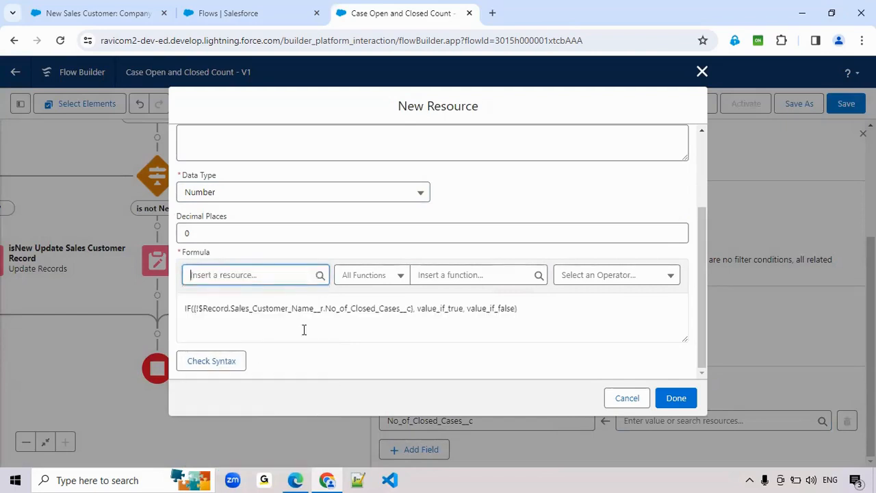
left_click(414, 311)
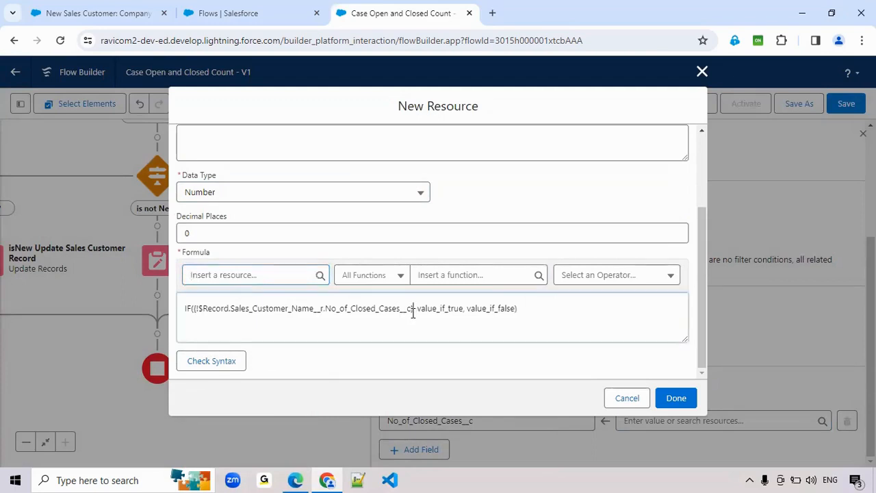
type("=0")
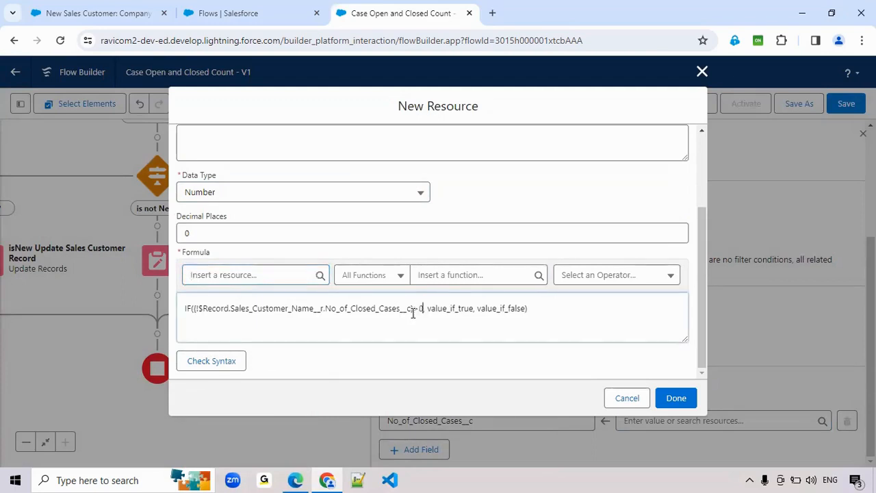
Replace value_if_true with a copy of the No_of_Closed_Cases__c reference followed by +1
left_click_drag(414, 310, 194, 311)
key("ctrl+c")
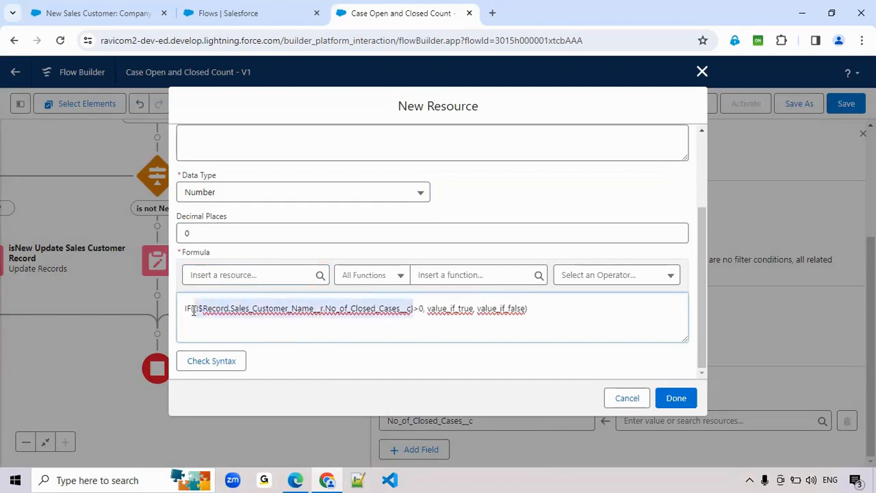
left_click(193, 311)
double_click(444, 309)
key("ctrl+v")
type("+1")
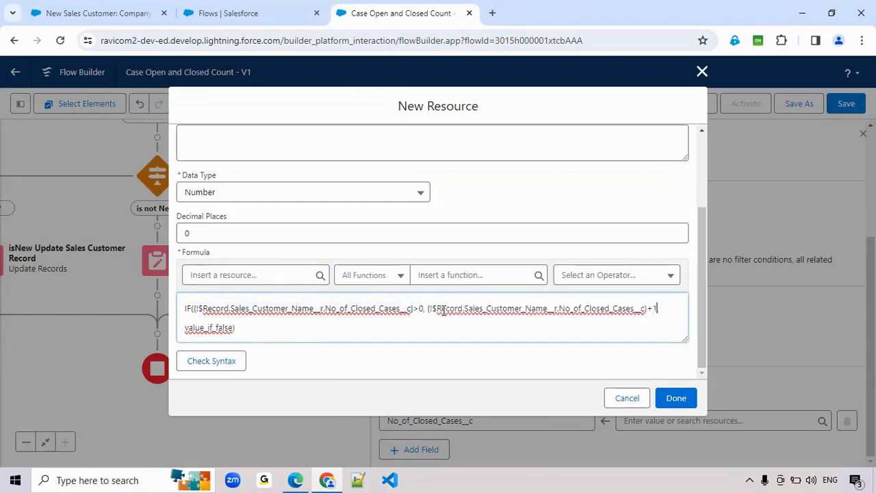
Replace value_if_false with 1, then check the formula's syntax and finish the resource
double_click(213, 327)
type("1, 1")
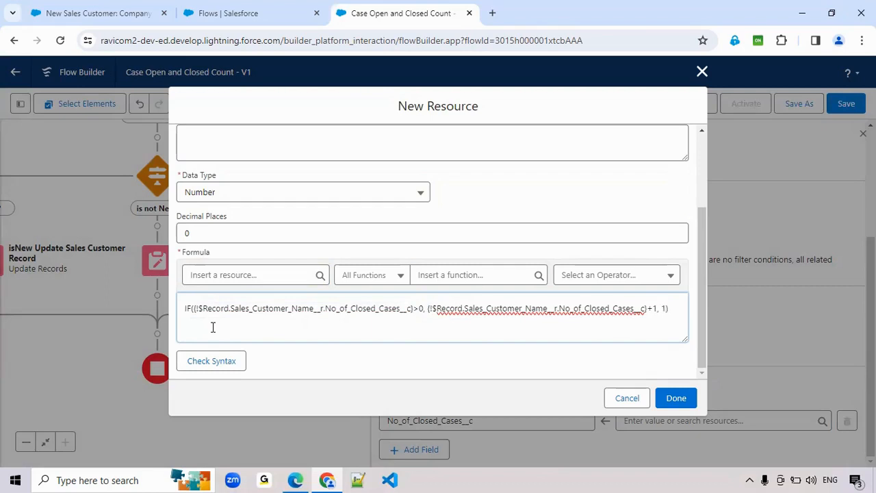
left_click(211, 362)
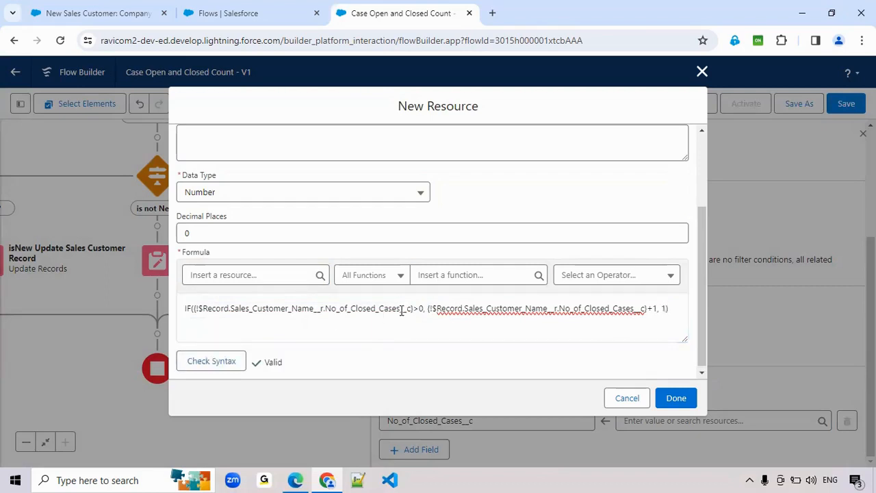
left_click(685, 404)
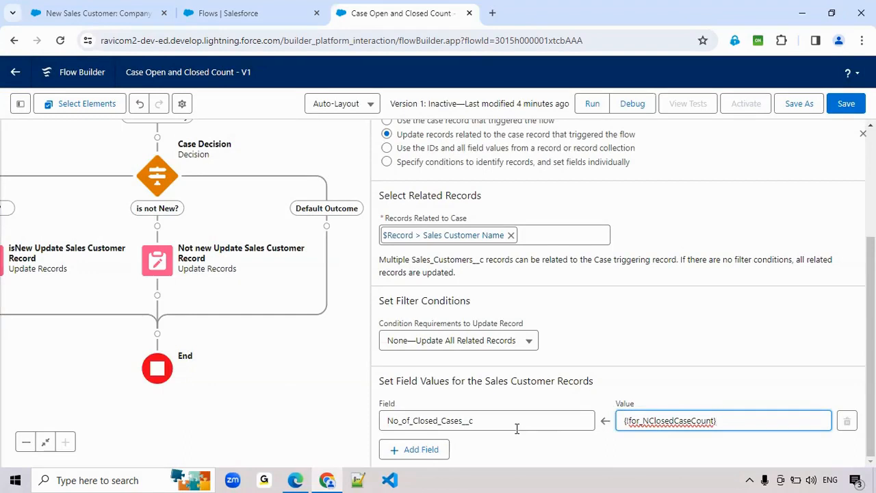
Add a second field assignment for the Sales Customer records and choose No_of_Open_Cases__c
left_click(437, 455)
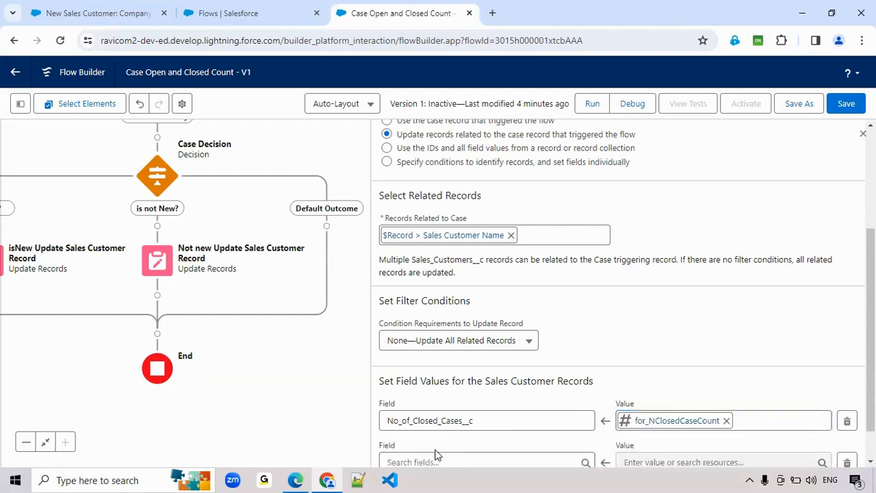
scroll(459, 413, "down", 1)
left_click(446, 421)
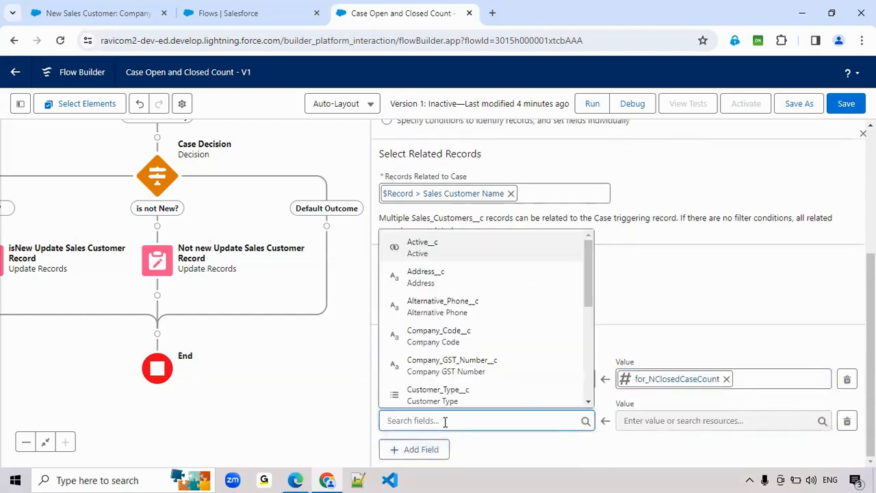
type("no")
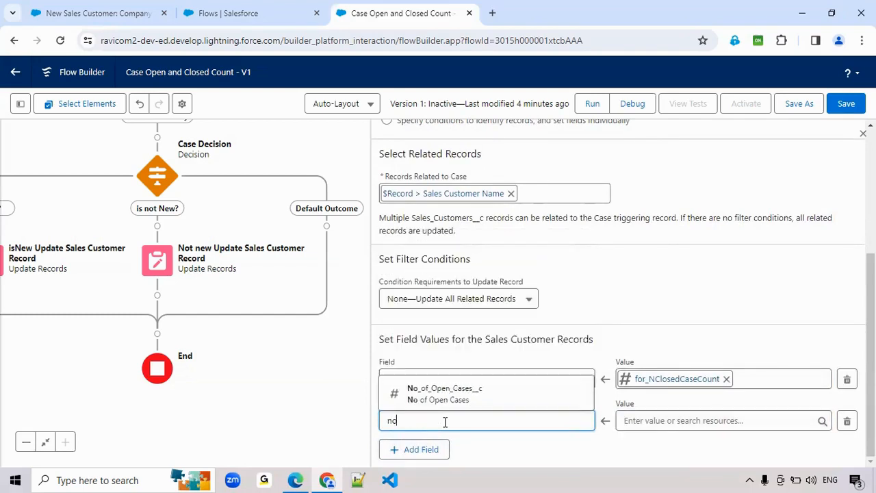
left_click(468, 395)
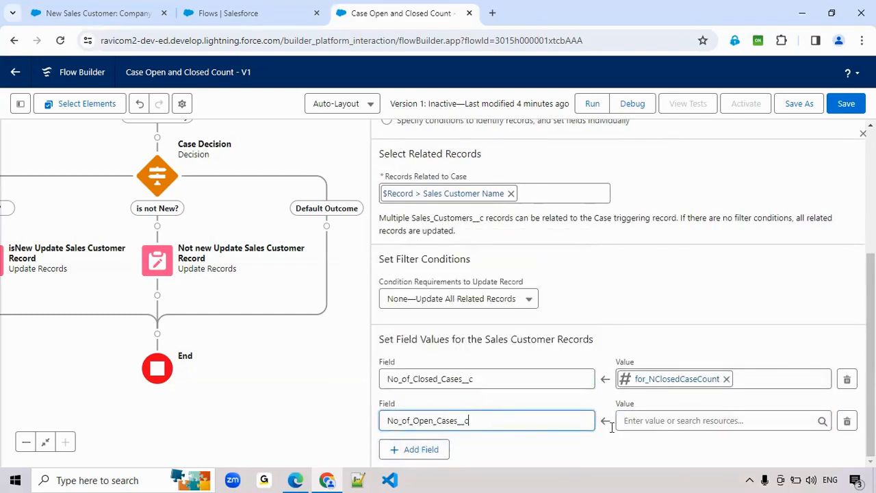
Start a new Formula resource for the open cases value, with the API name for_NOpenCasesCountminus
left_click(691, 420)
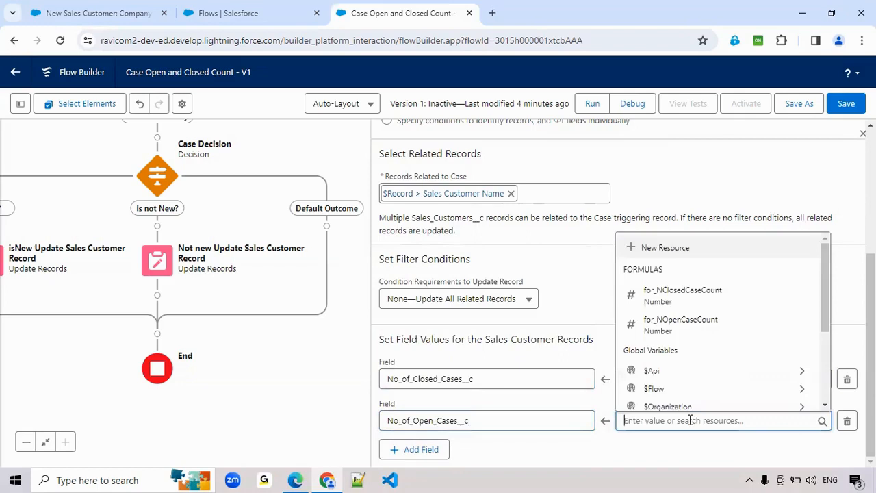
left_click(687, 249)
left_click(236, 214)
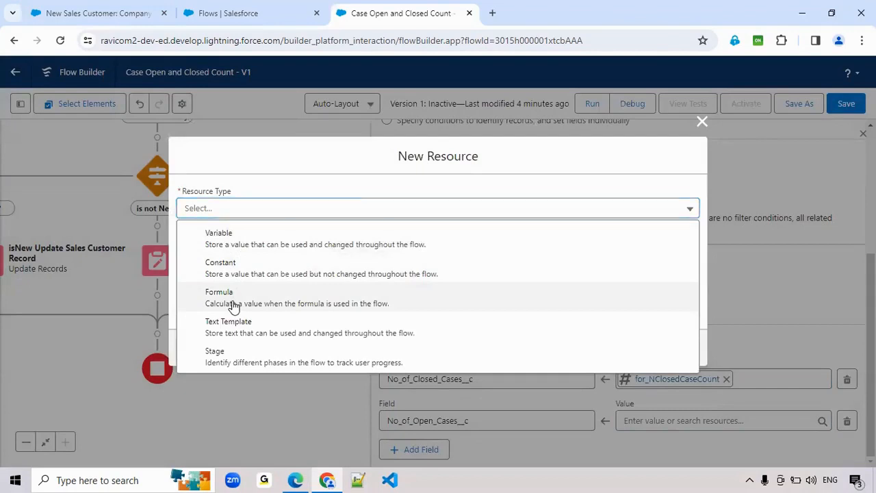
left_click(235, 306)
left_click(217, 208)
type("for")
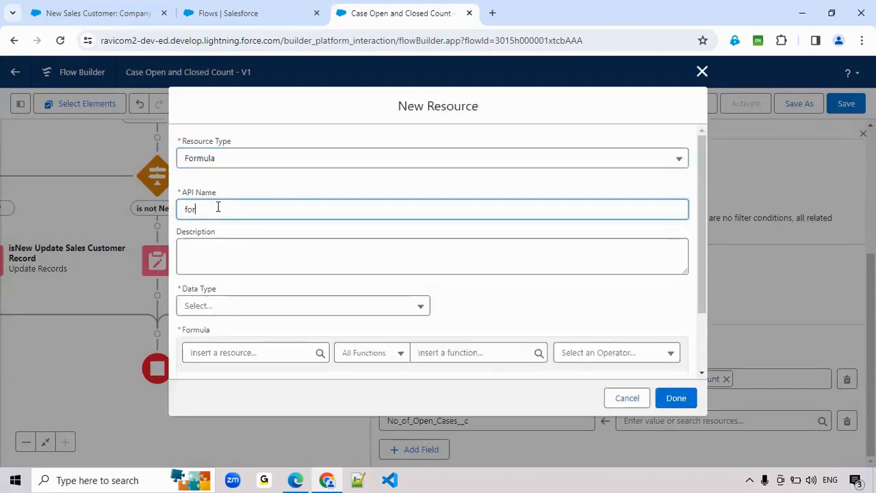
type("_N")
type("Op")
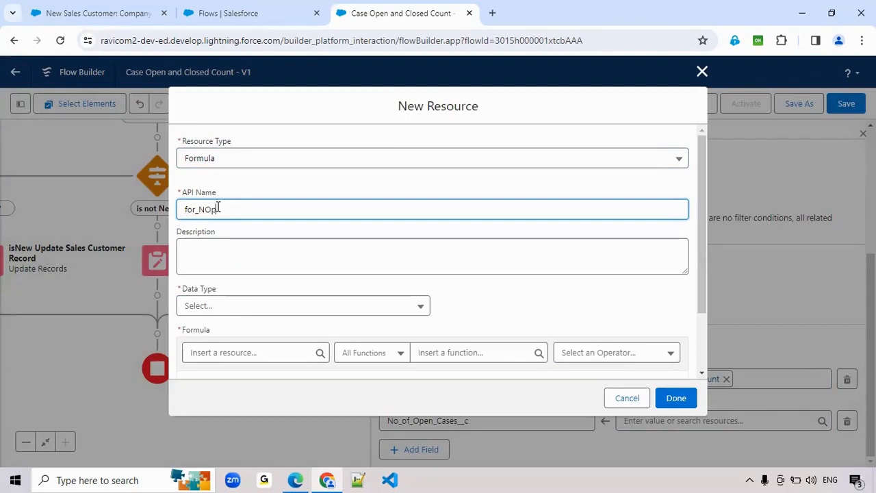
type("enCases")
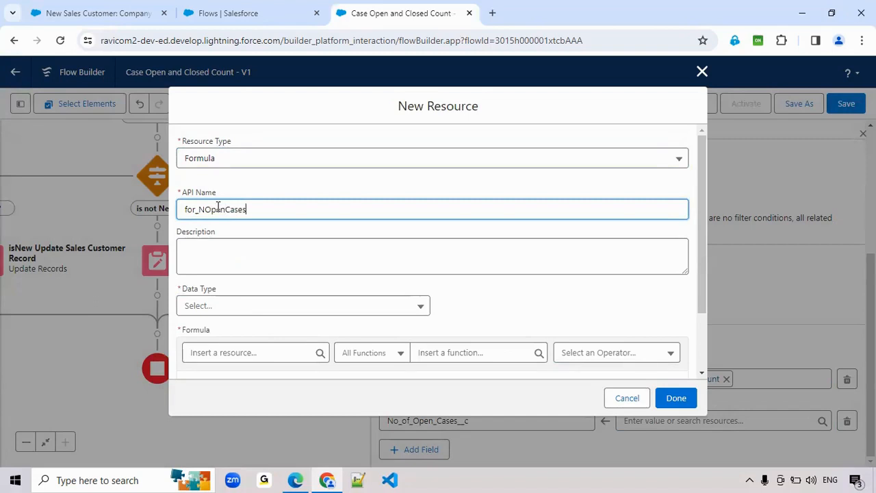
type("Countminus")
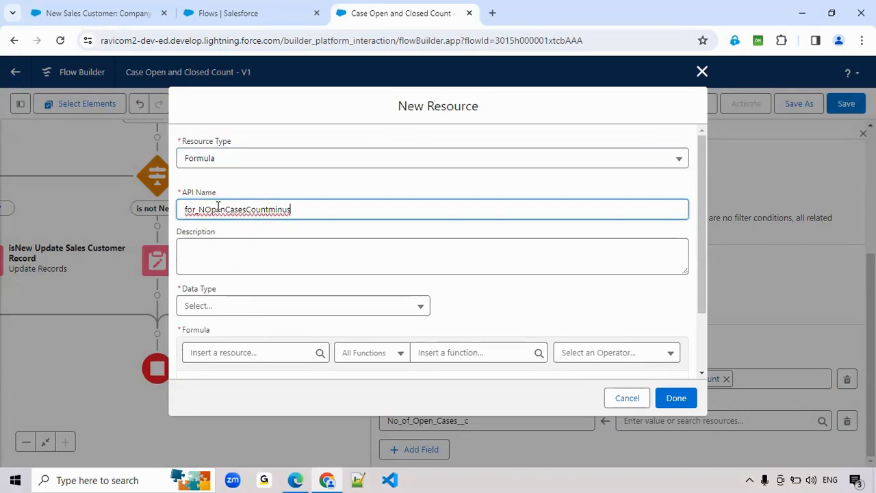
Set the new formula resource's data type to Number with 0 decimal places
scroll(249, 326, "down", 2)
left_click(227, 232)
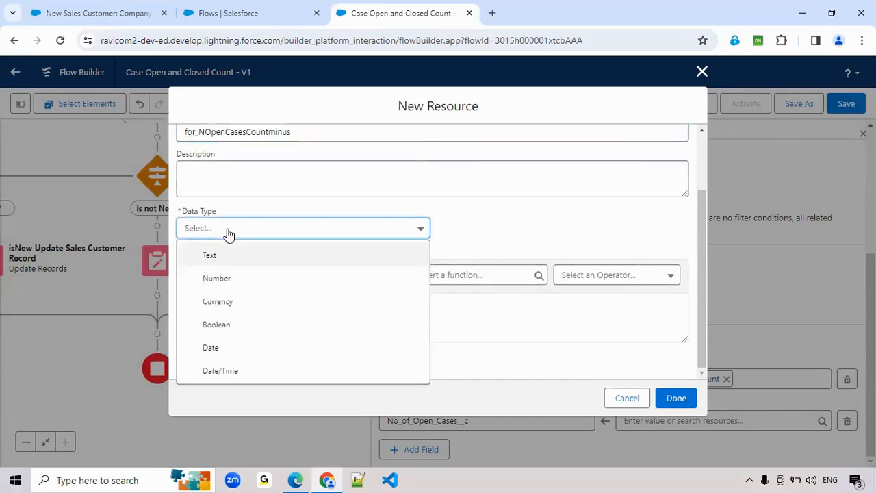
left_click(228, 278)
left_click(224, 277)
key("BackSpace")
type("0")
scroll(245, 307, "down", 1)
Enter the formula {!$Record.Sales_Customer_Name__r.No_of_Open_Cases__c}-1, check its syntax and finish the resource
left_click(245, 307)
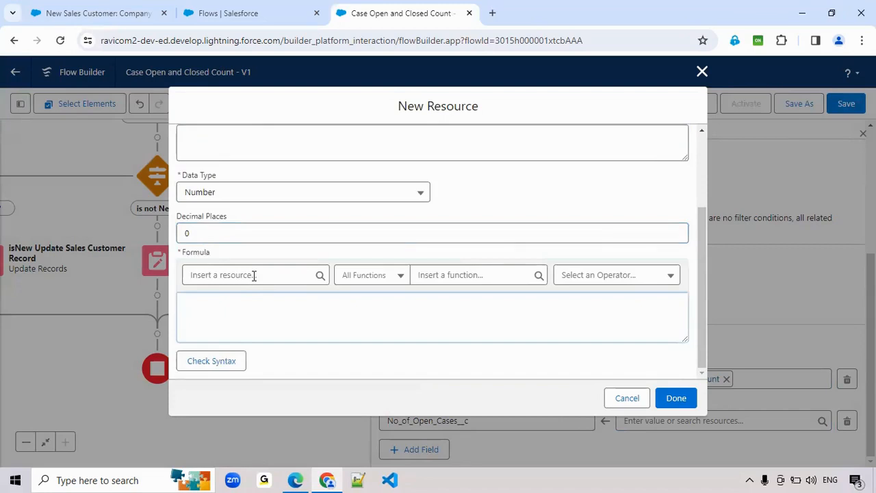
left_click(254, 275)
type("rec")
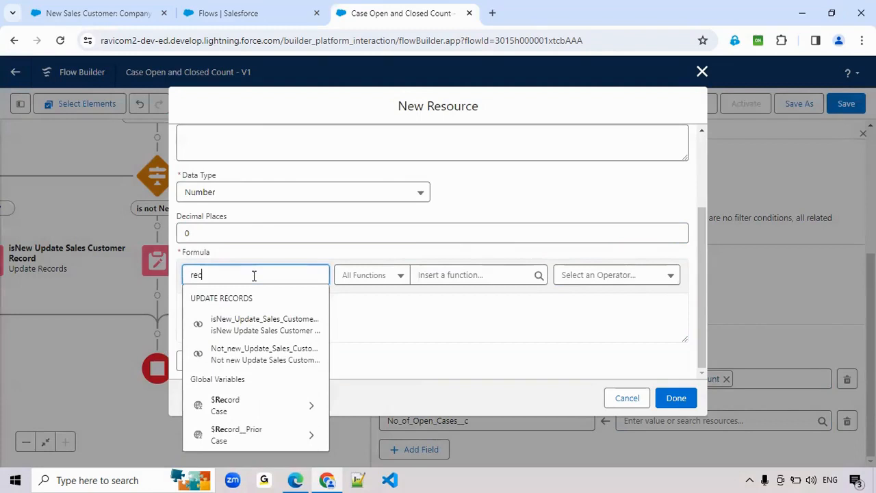
left_click(242, 409)
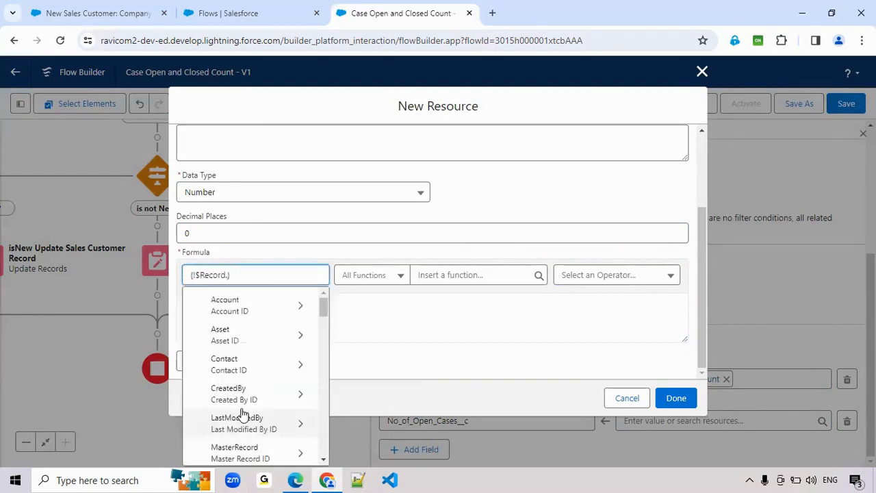
type("sal")
left_click(272, 303)
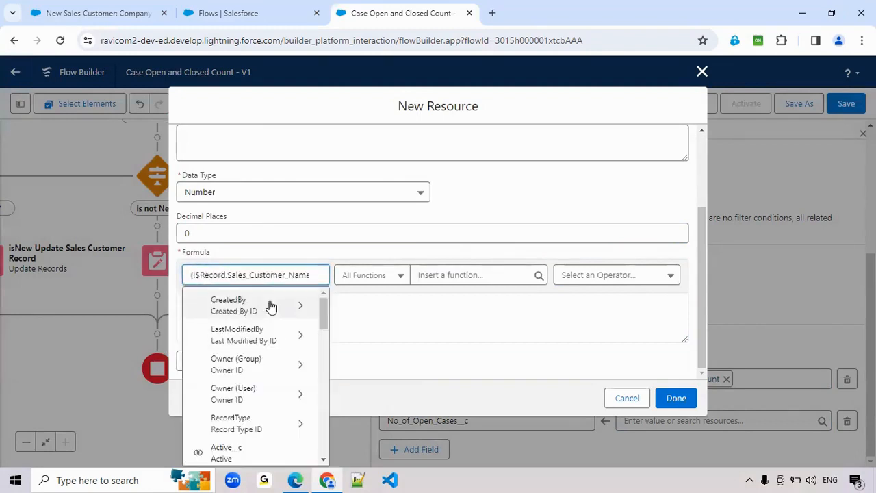
type("No")
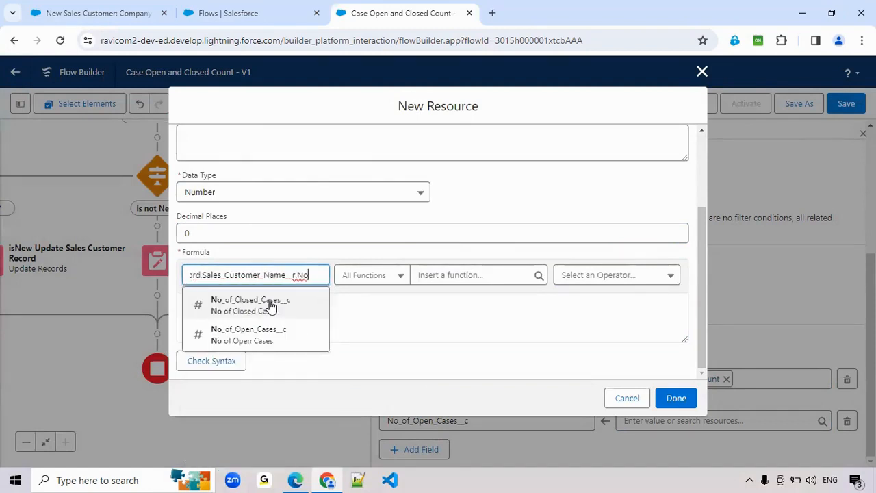
left_click(269, 333)
left_click(436, 313)
type("-1")
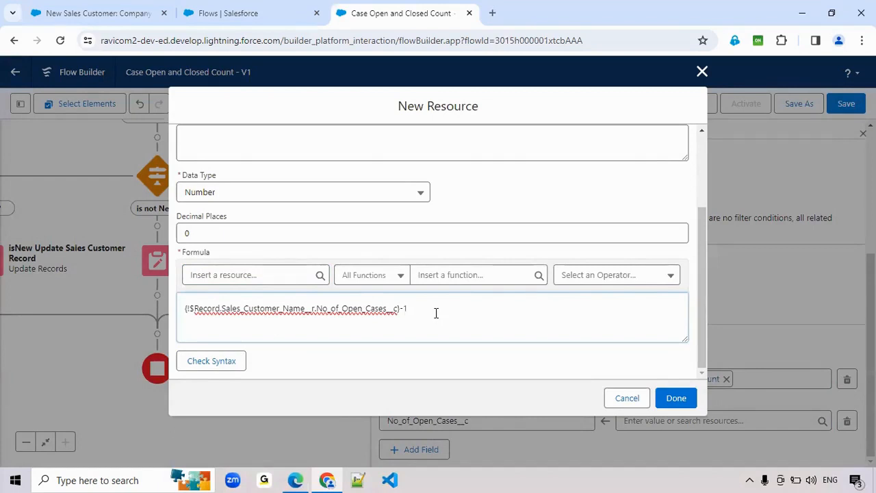
left_click(227, 362)
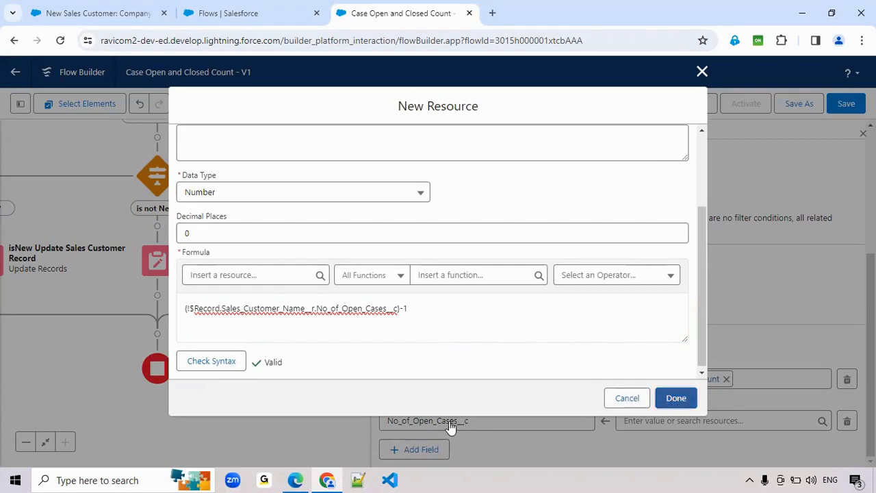
left_click(675, 400)
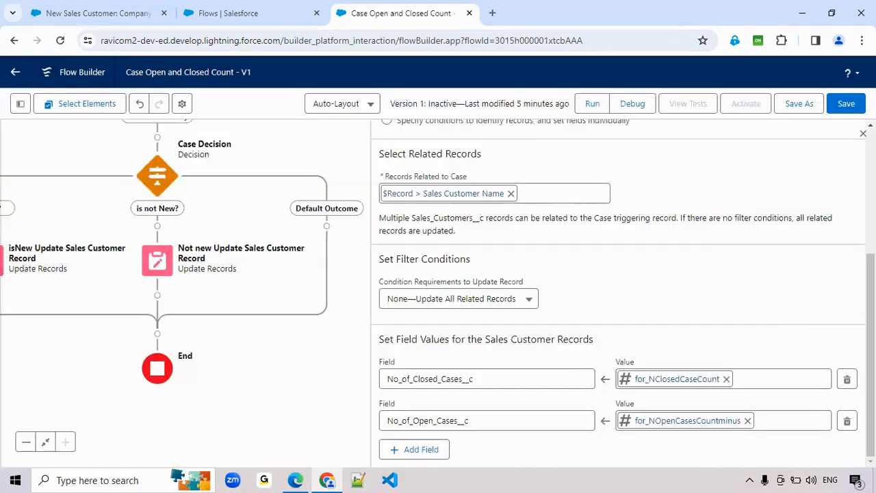
Save and activate the Case Open and Closed Count flow, then close the update element's properties
left_click(846, 104)
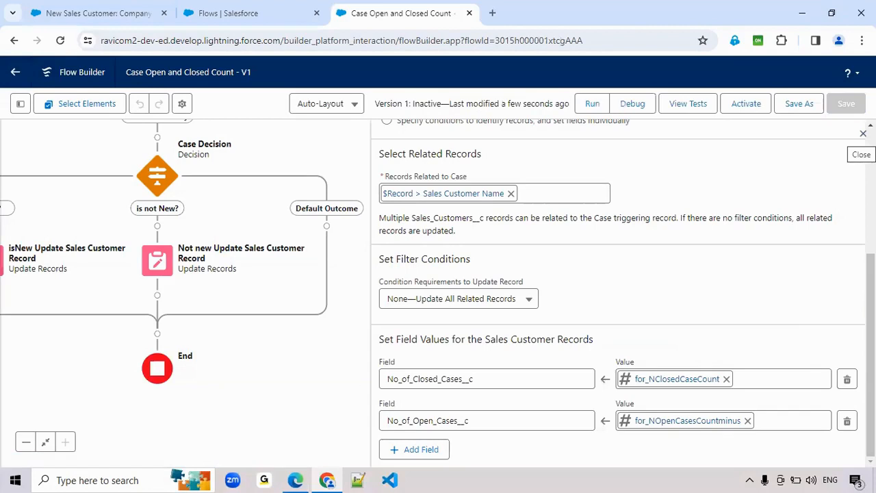
left_click(748, 107)
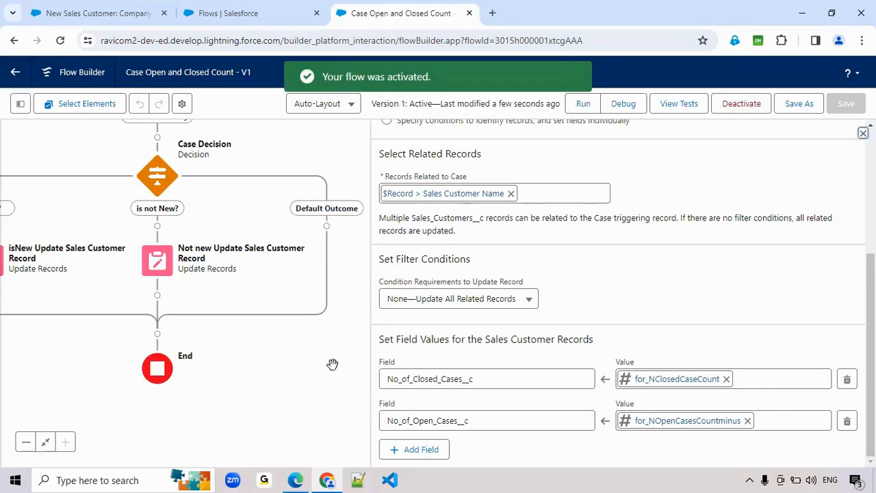
left_click(369, 374)
left_click_drag(368, 374, 626, 379)
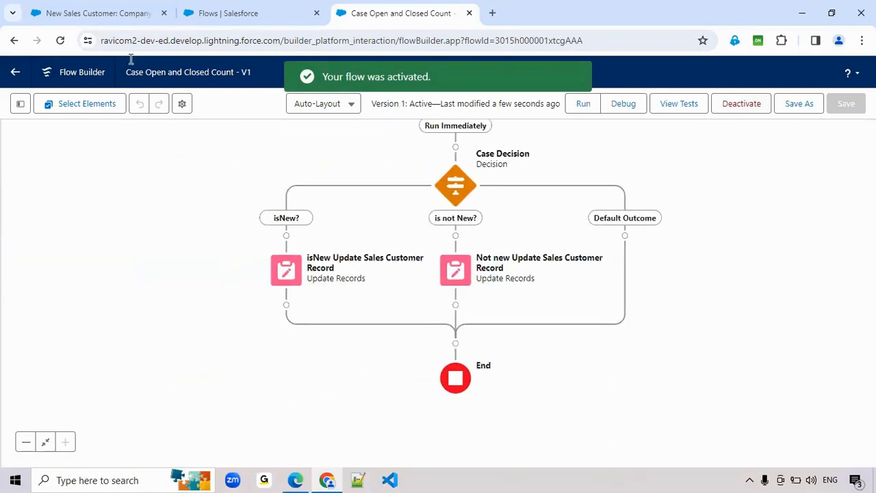
Complete and save the new Sales Customer record with the name Salesforce and company code sfdc
left_click(96, 11)
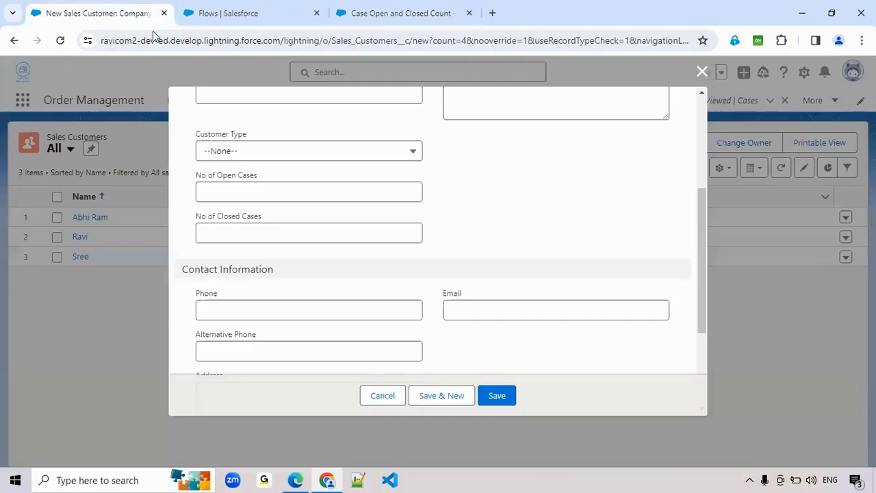
scroll(219, 233, "up", 3)
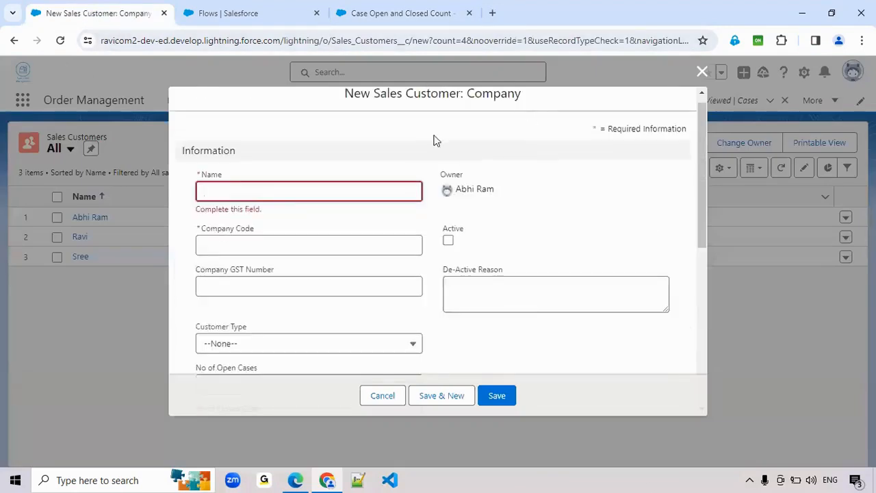
left_click(246, 196)
type("Salesforce")
left_click(251, 250)
type("sfdc")
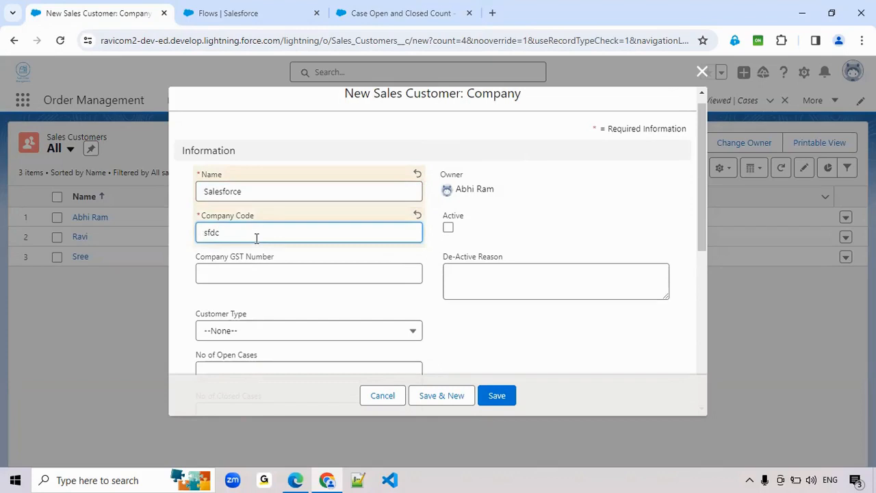
scroll(259, 241, "down", 2)
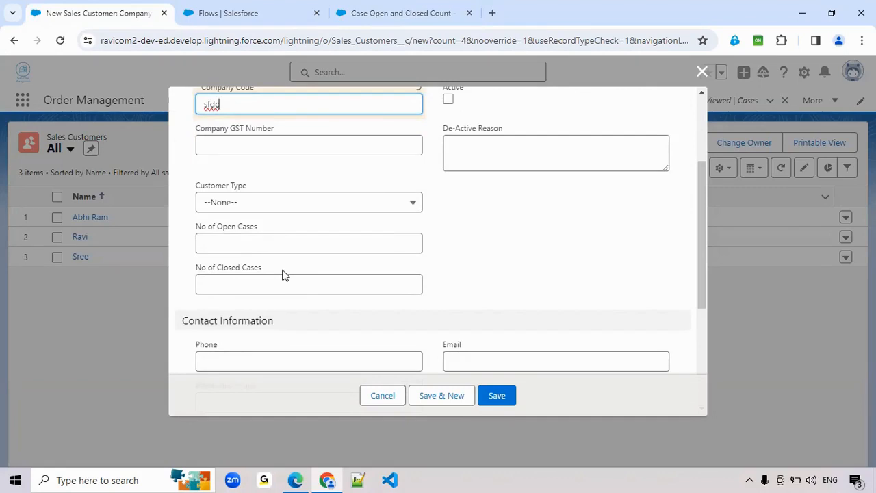
left_click(496, 401)
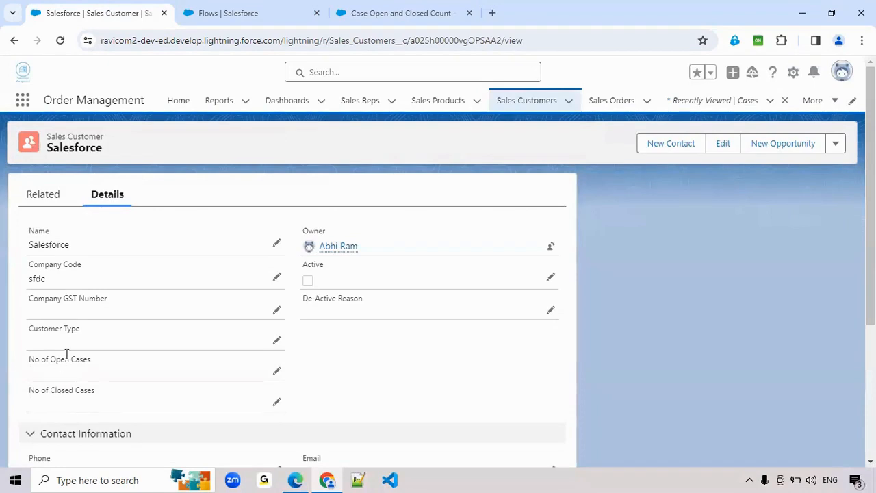
Start a new case from the Salesforce customer's related cases and set its Case Origin to Email
left_click(43, 202)
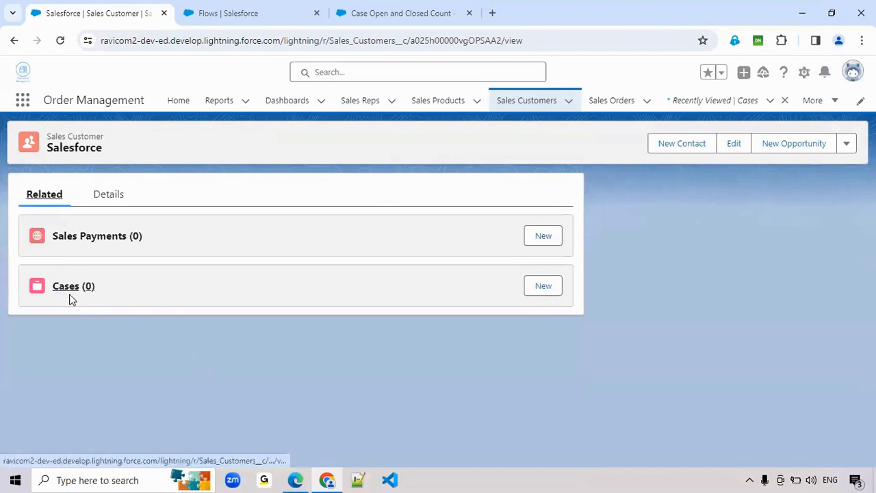
left_click(541, 296)
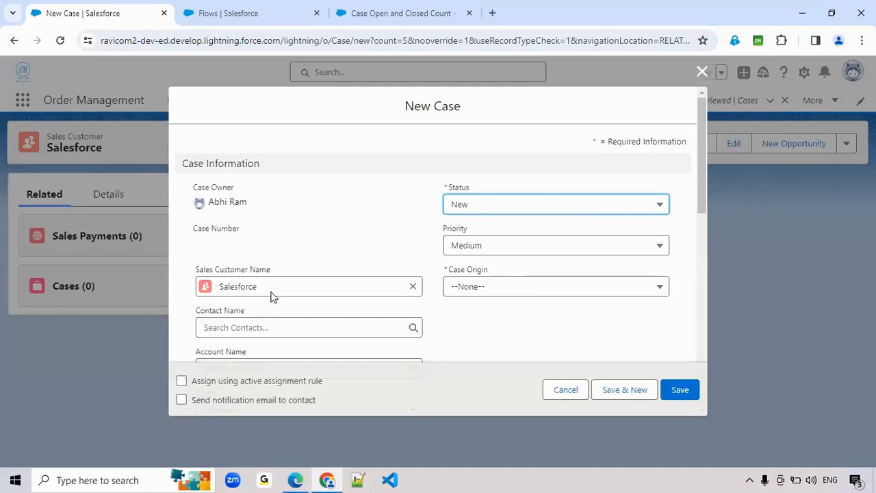
left_click(521, 290)
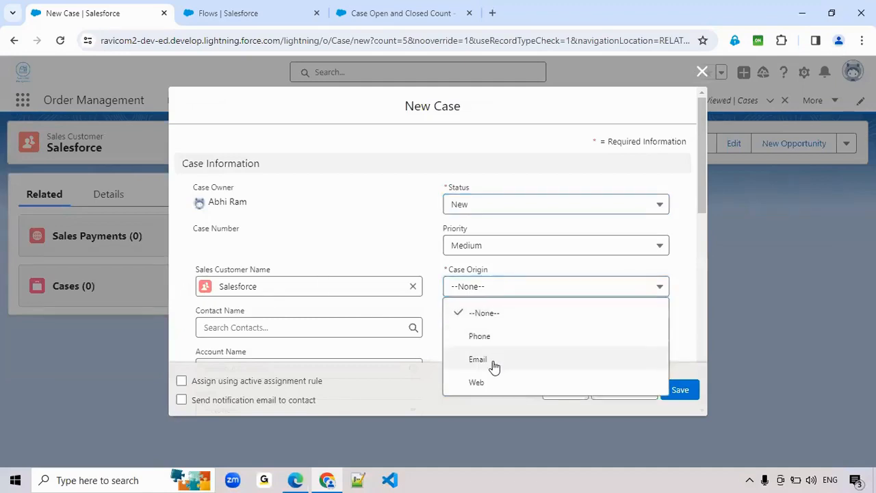
left_click(493, 361)
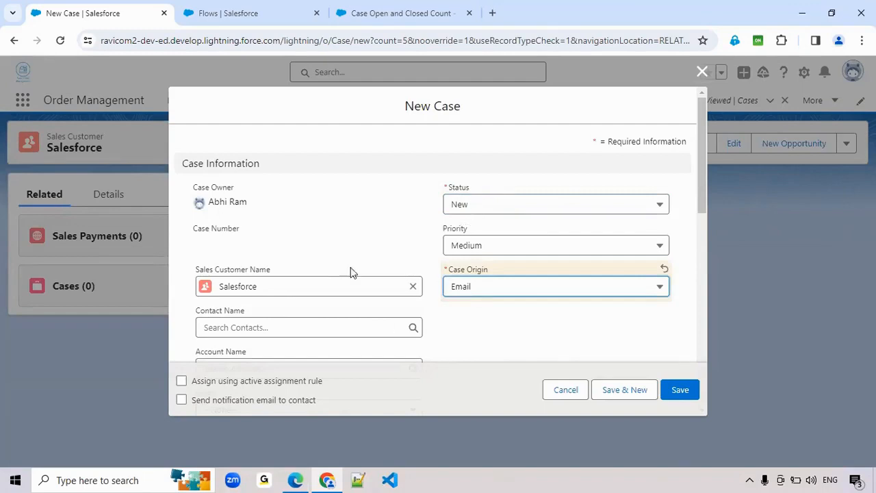
Return to the flow and open the for_NOpenCaseCount formula to examine its logic
left_click(381, 15)
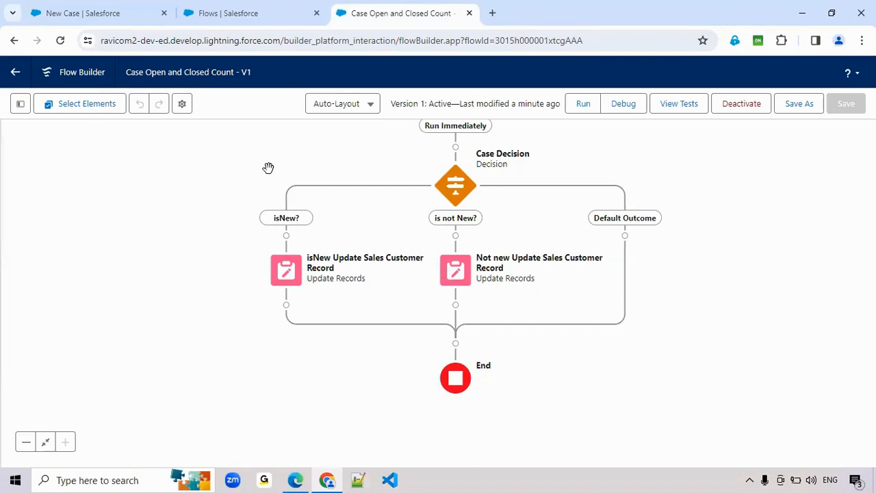
left_click(204, 9)
left_click(404, 10)
left_click(23, 103)
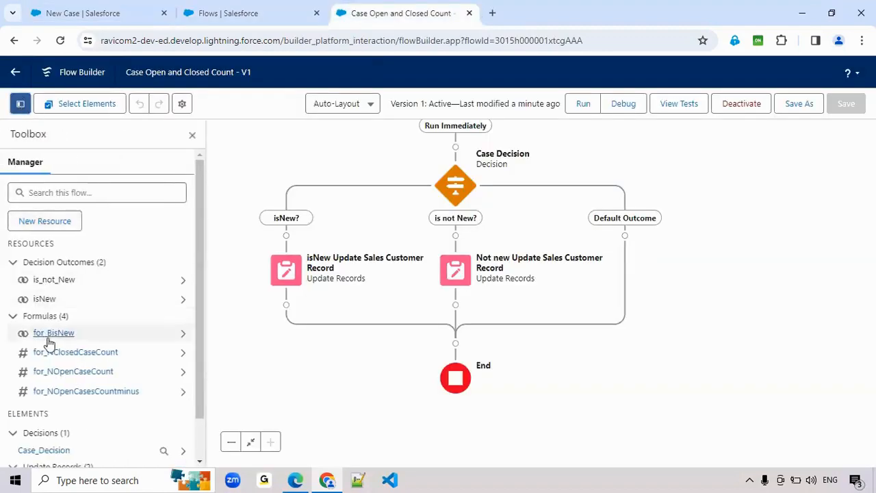
left_click(93, 376)
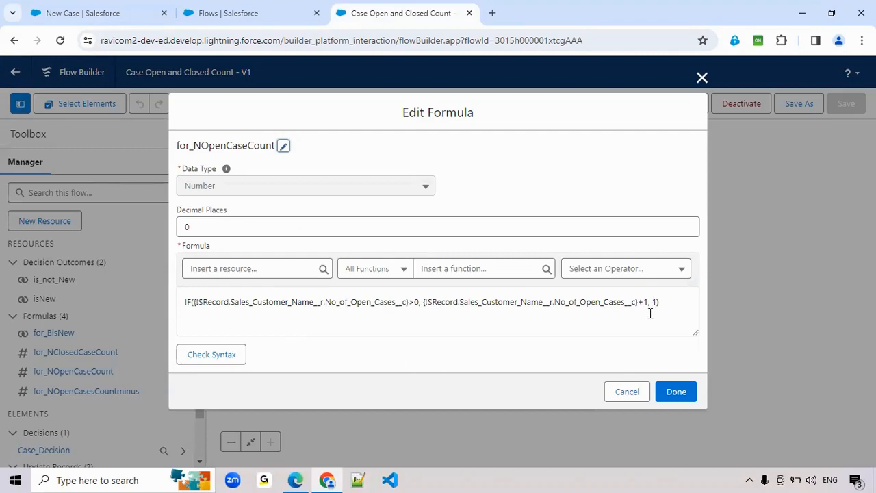
Save the new Email case and check the open case count in the Salesforce customer's details
left_click(131, 14)
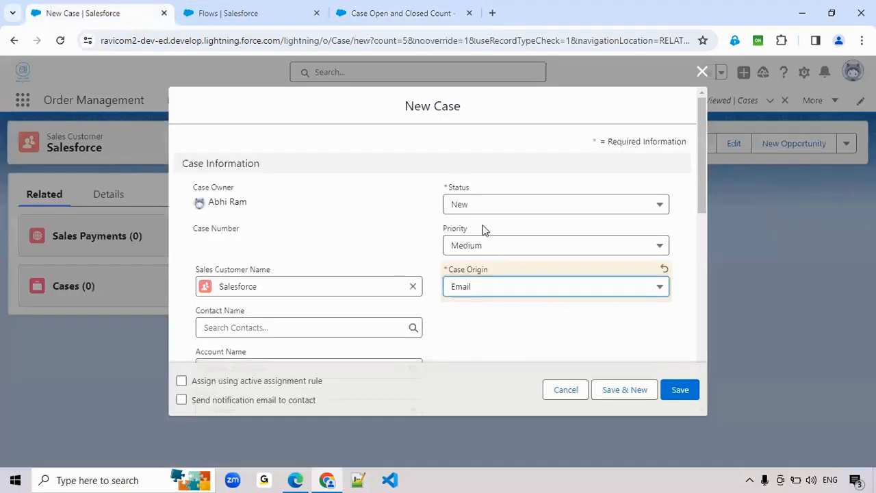
left_click(681, 392)
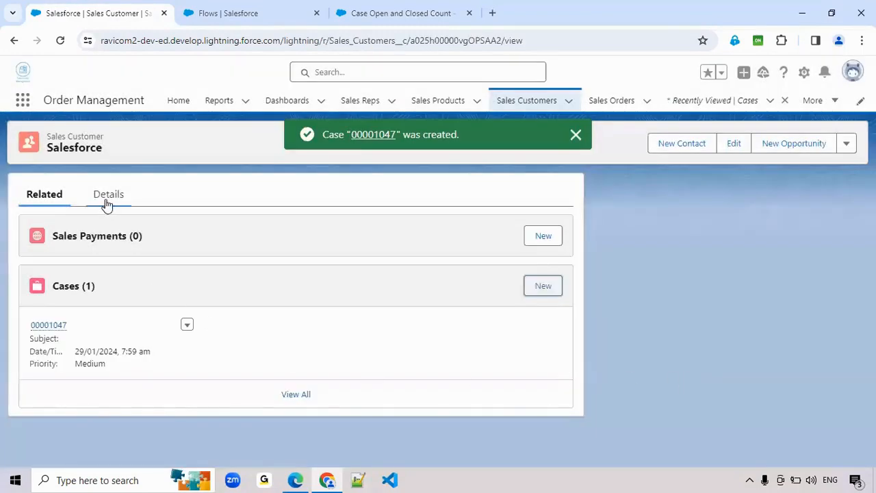
left_click(107, 198)
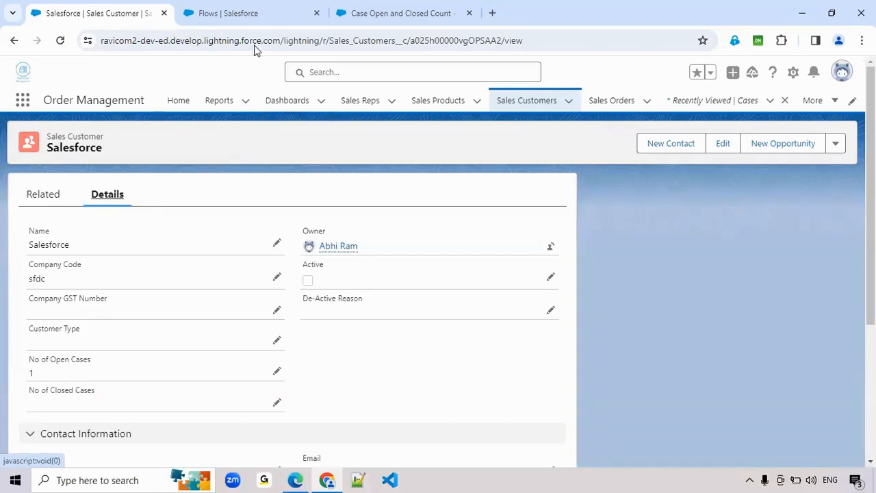
Review the value_if_true part of the for_NOpenCaseCount formula in the flow
left_click(372, 15)
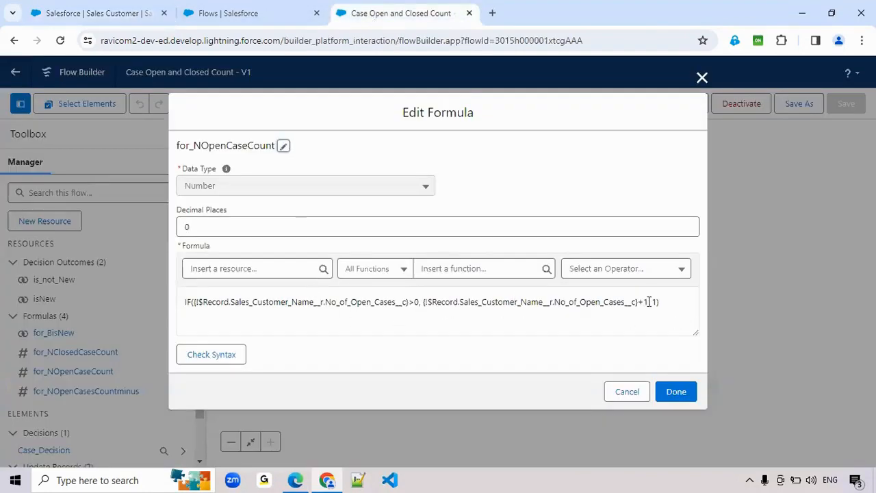
left_click_drag(649, 302, 424, 303)
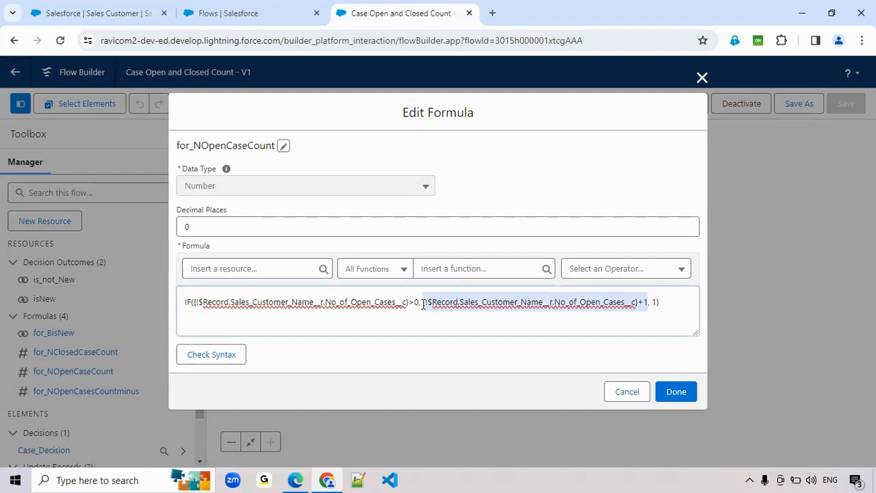
left_click(424, 305)
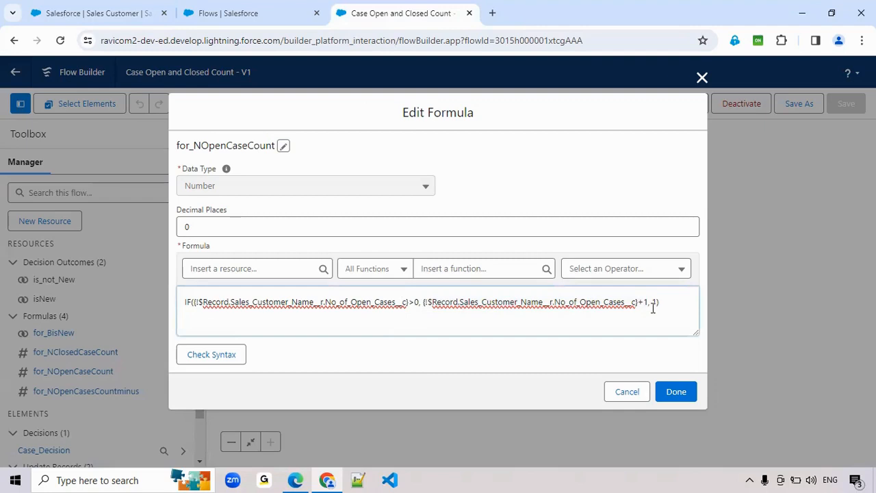
Create a second case for the Salesforce customer with Case Origin Web and save it
left_click(86, 17)
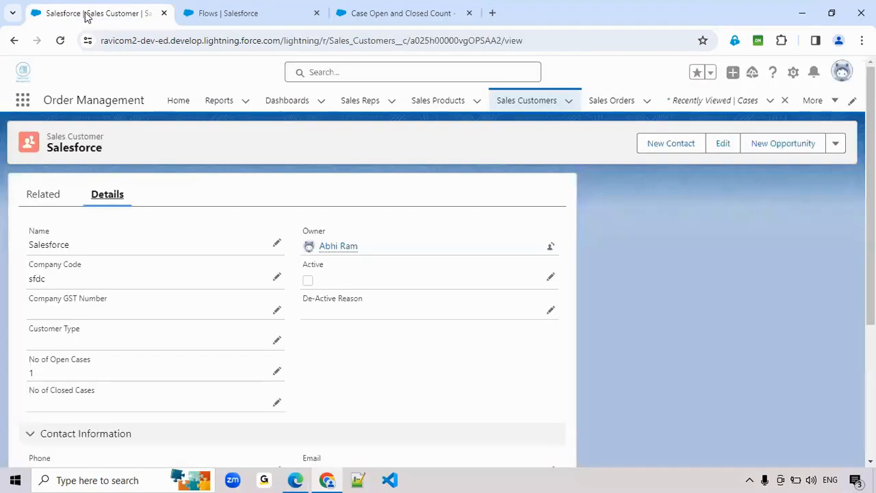
left_click(54, 197)
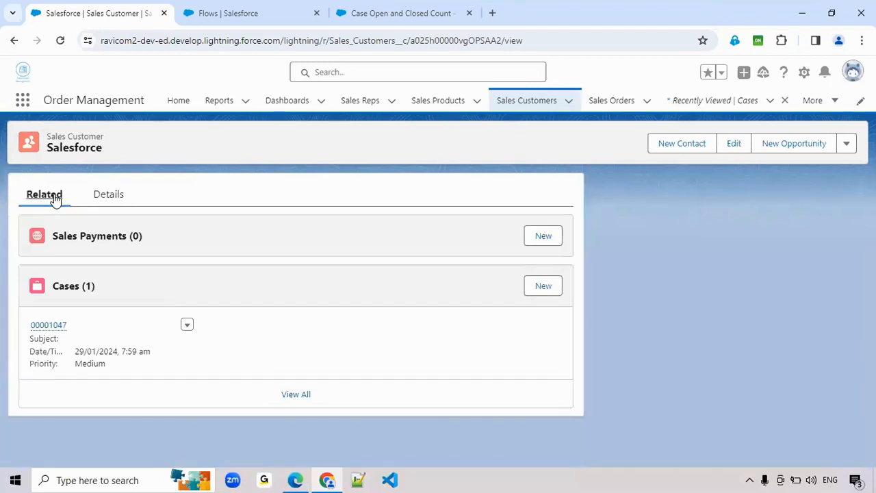
left_click(543, 286)
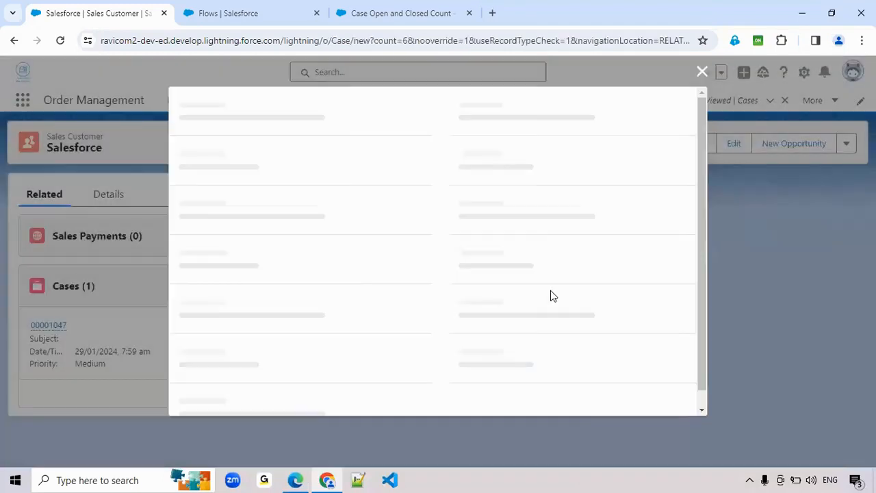
left_click(489, 289)
left_click(479, 383)
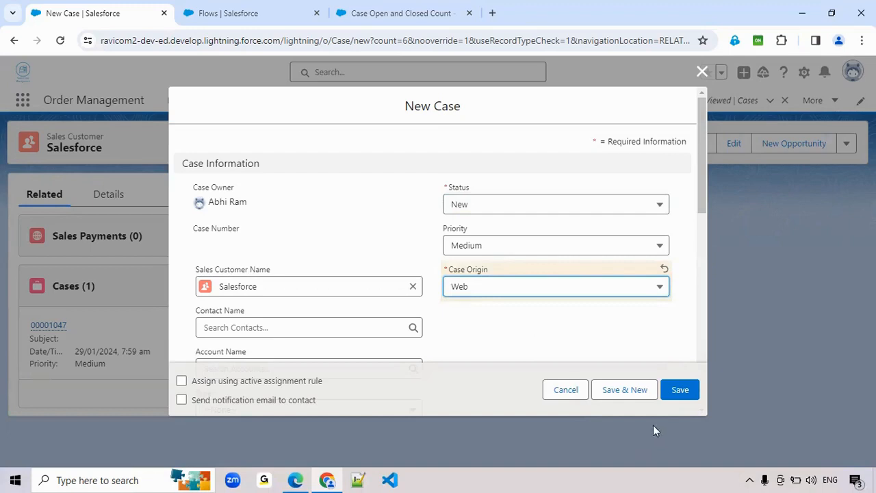
left_click(680, 394)
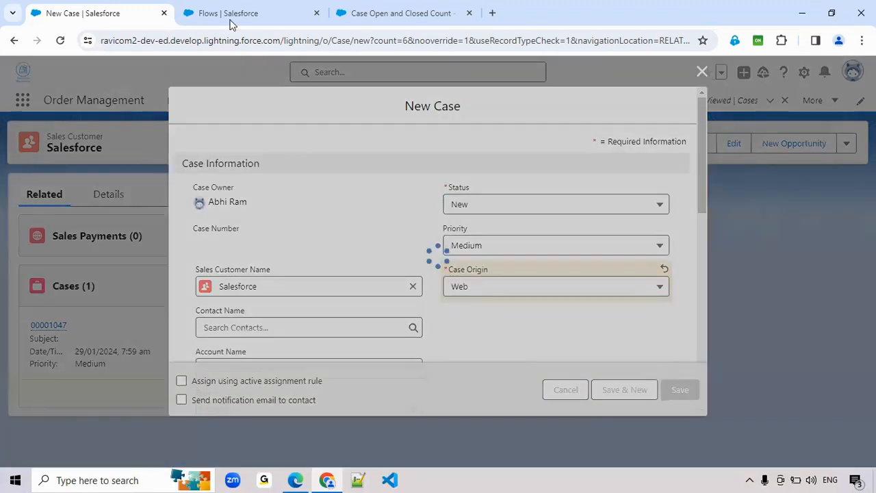
Review the for_NOpenCaseCount formula in the flow, and check the Salesforce customer's open case count before returning to its related cases
left_click(402, 14)
left_click(702, 77)
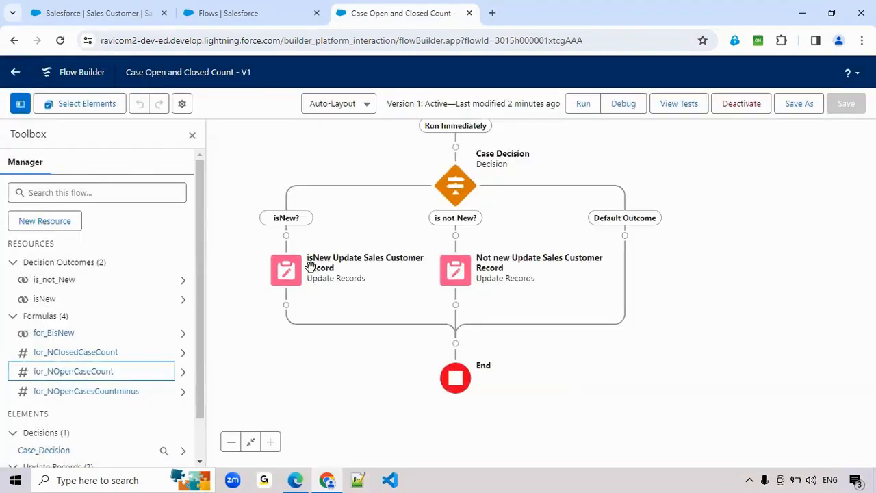
left_click(95, 375)
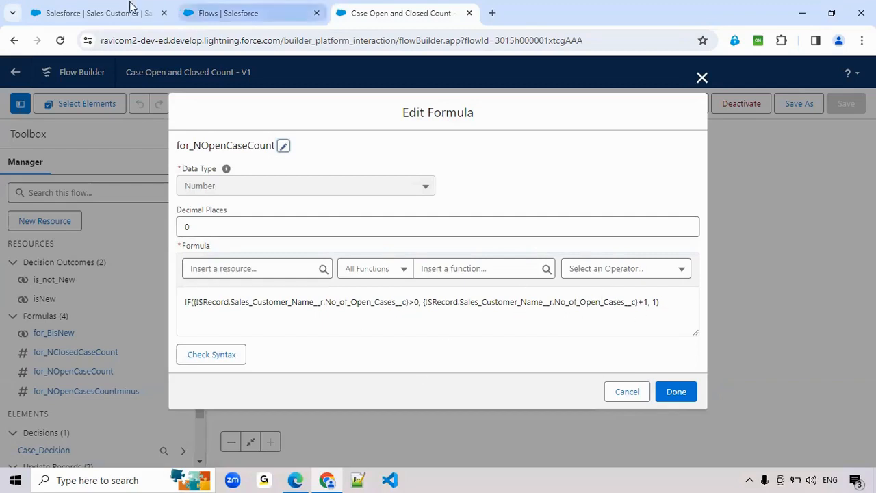
left_click(85, 8)
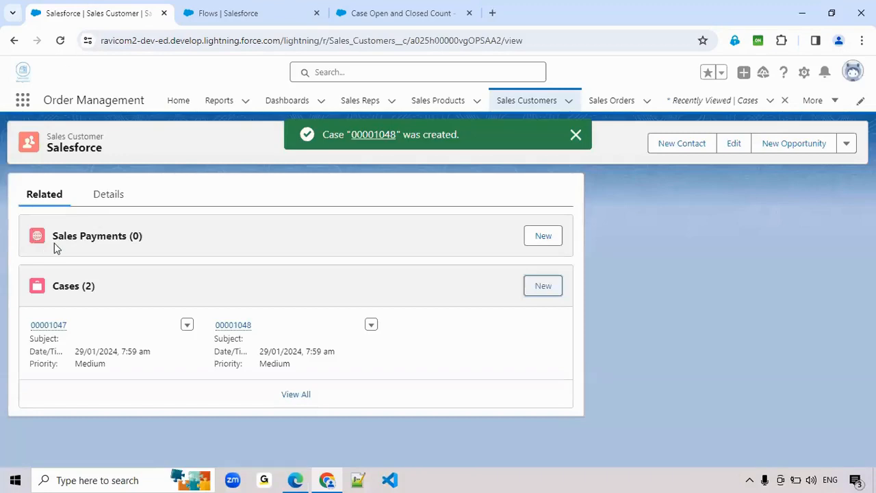
left_click(109, 196)
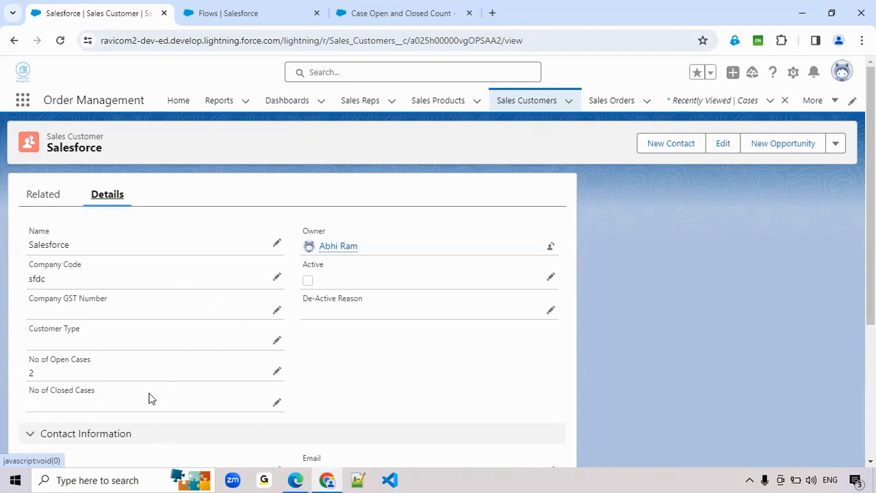
left_click(45, 196)
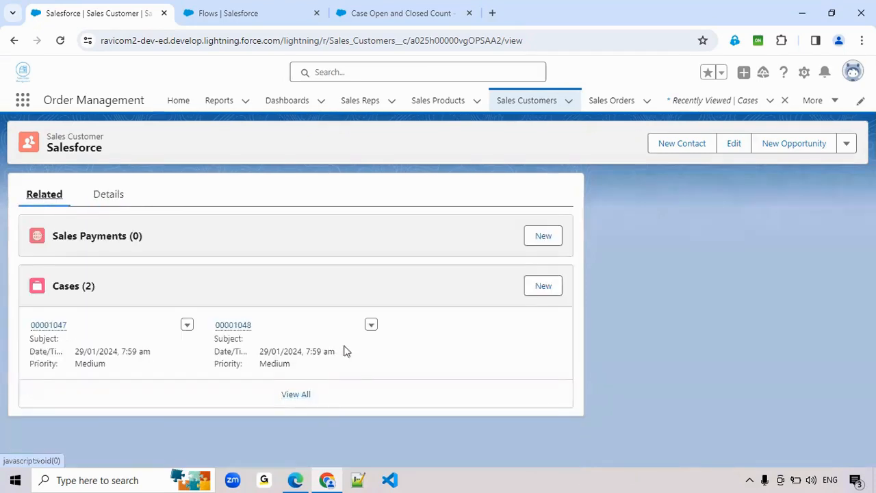
left_click(372, 326)
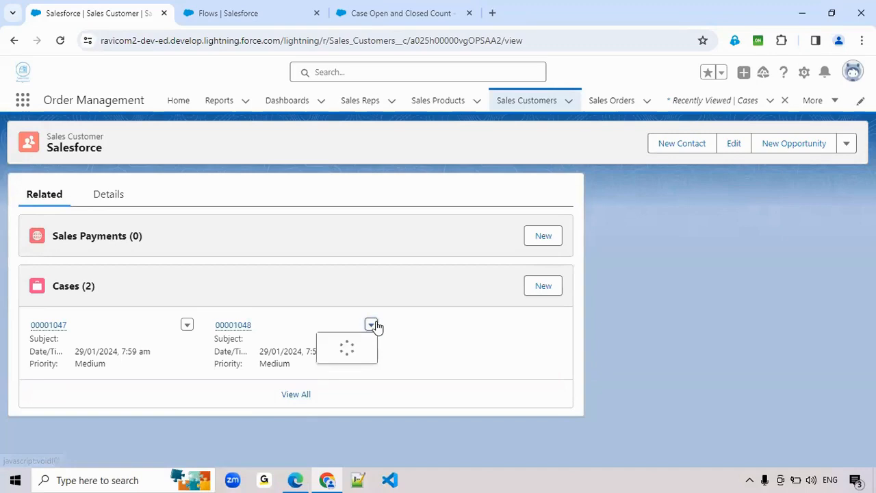
left_click(149, 325)
left_click(188, 326)
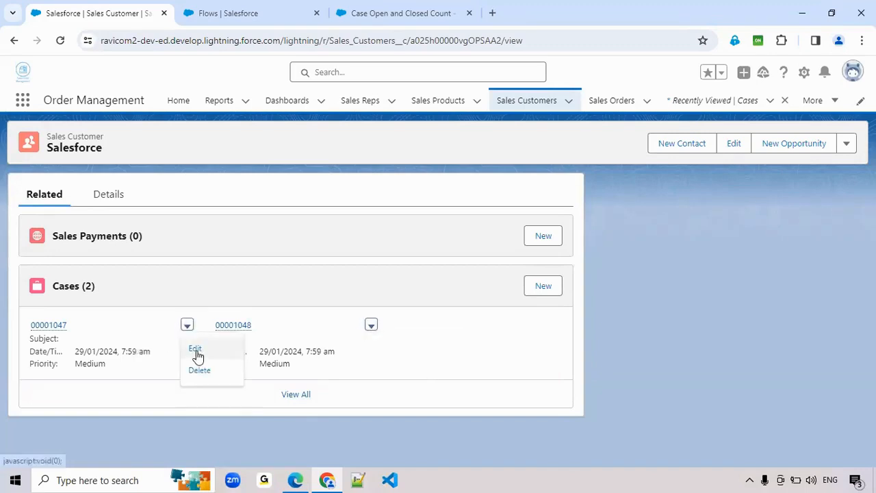
left_click(196, 351)
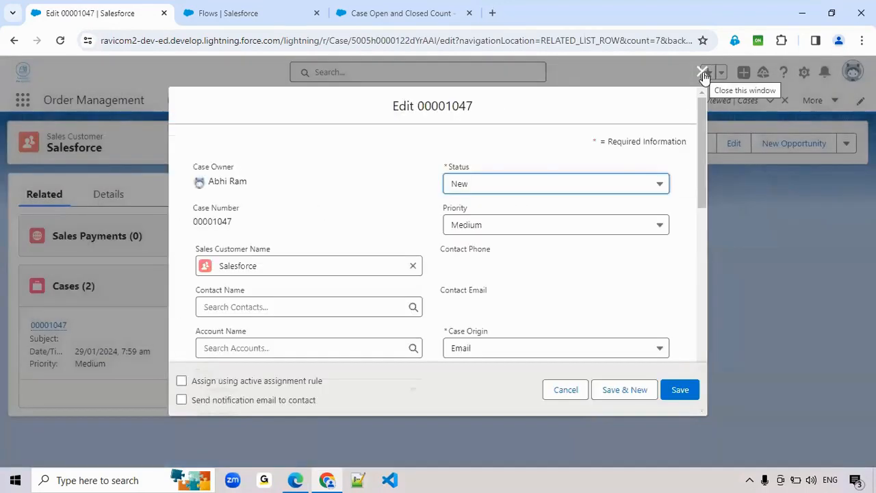
left_click(526, 188)
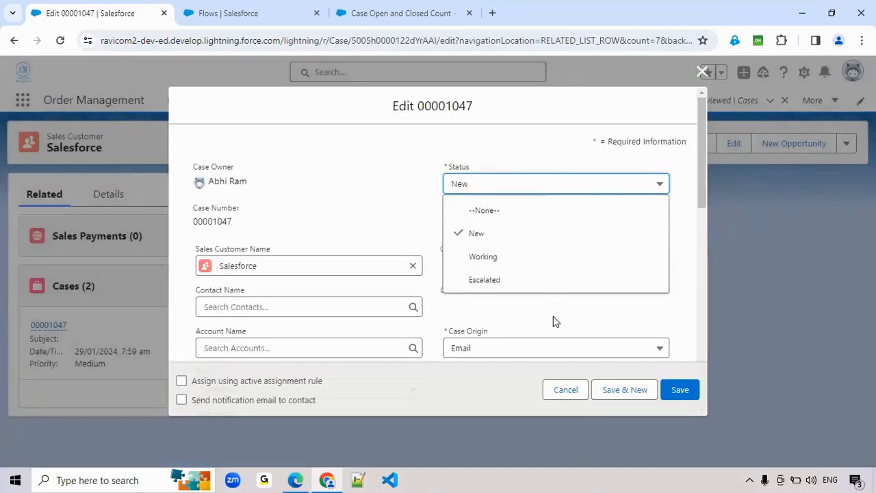
left_click(773, 120)
left_click(704, 72)
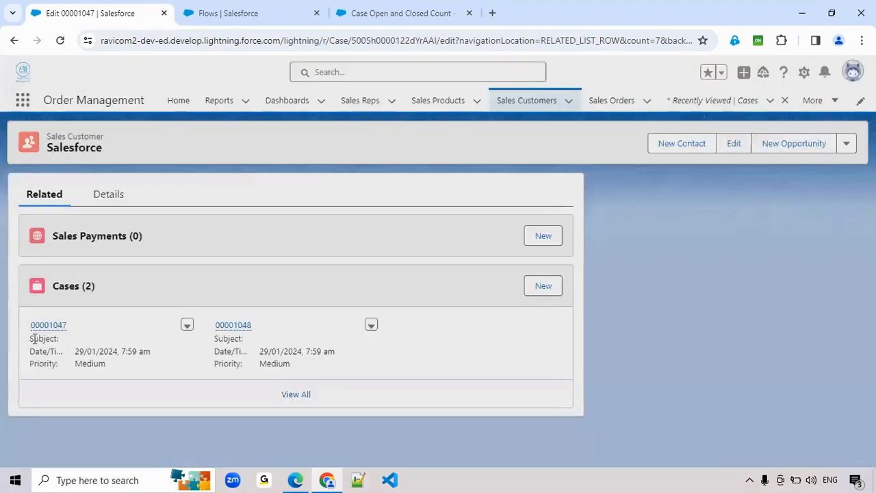
Open the Salesforce customer's first case, the Email one, in a separate tab, review the customer's current case counts, and close the case
left_click(50, 330, "ctrl")
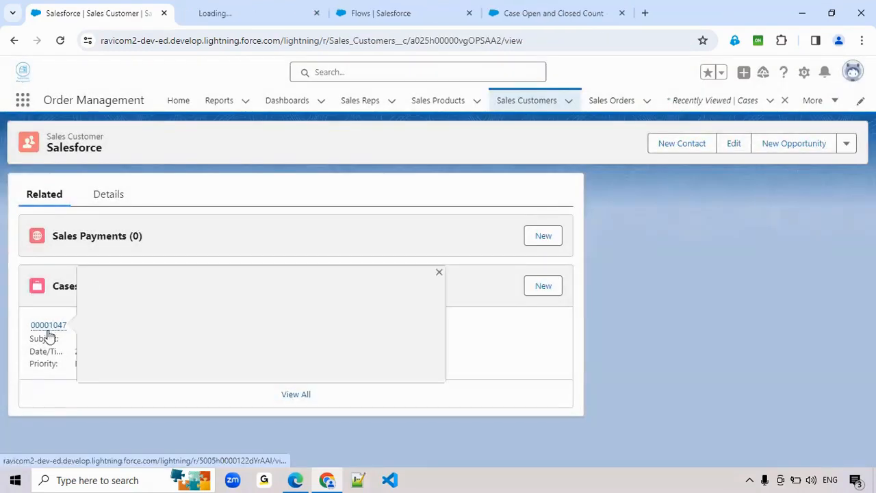
left_click(228, 7)
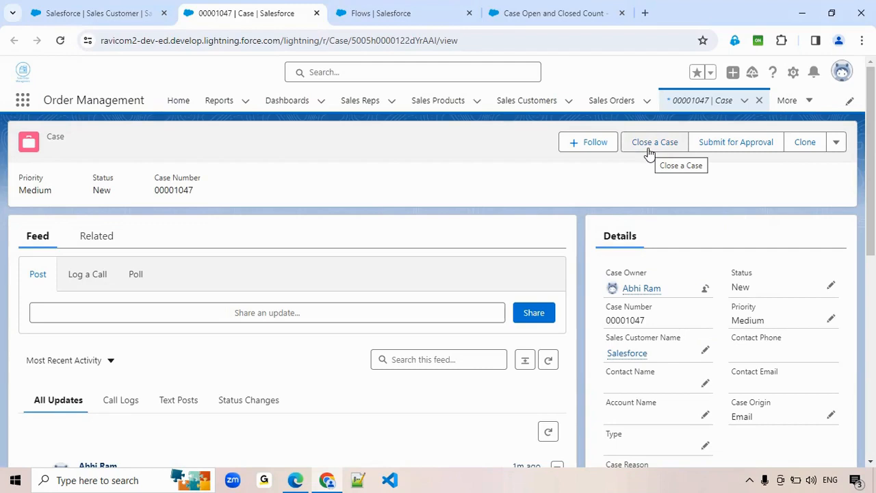
left_click(96, 12)
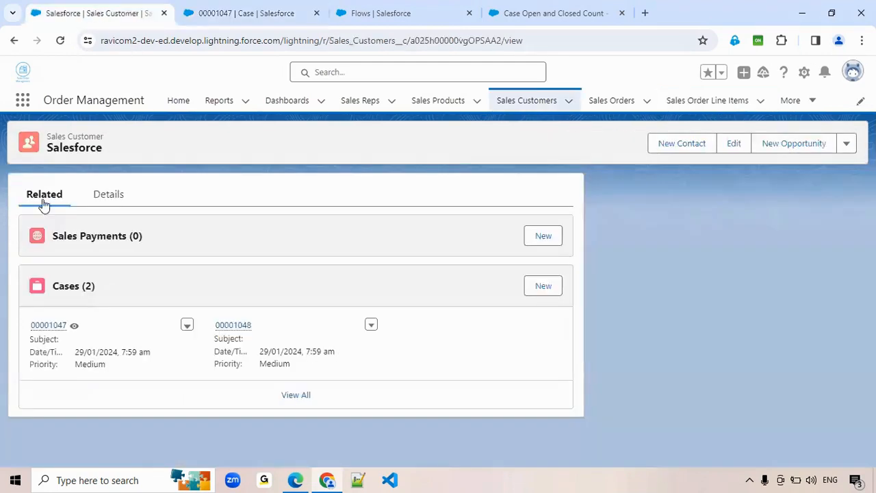
left_click(108, 203)
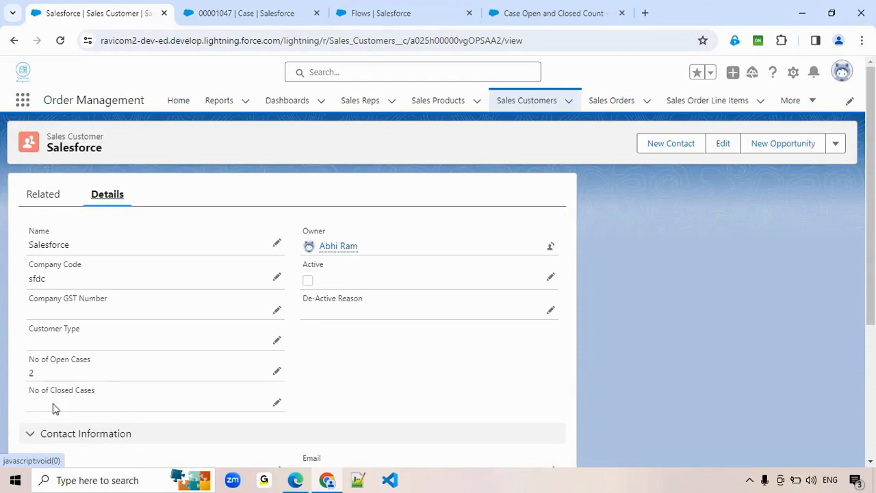
left_click(229, 17)
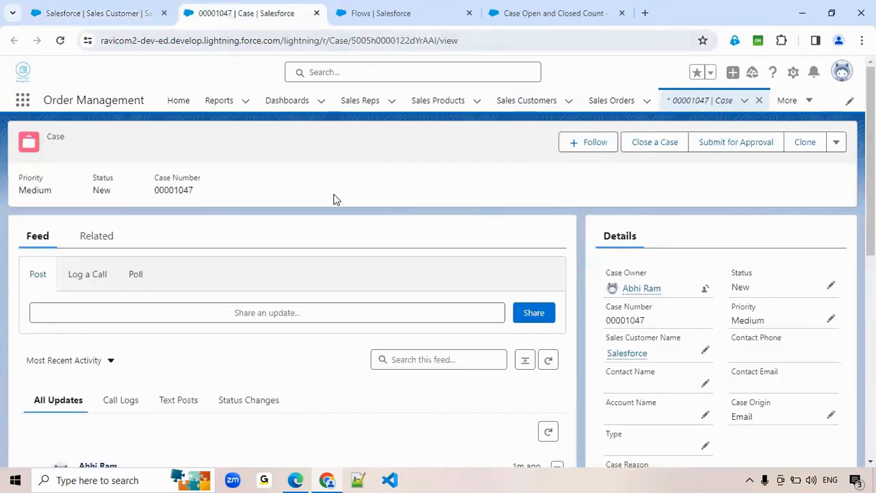
left_click(651, 152)
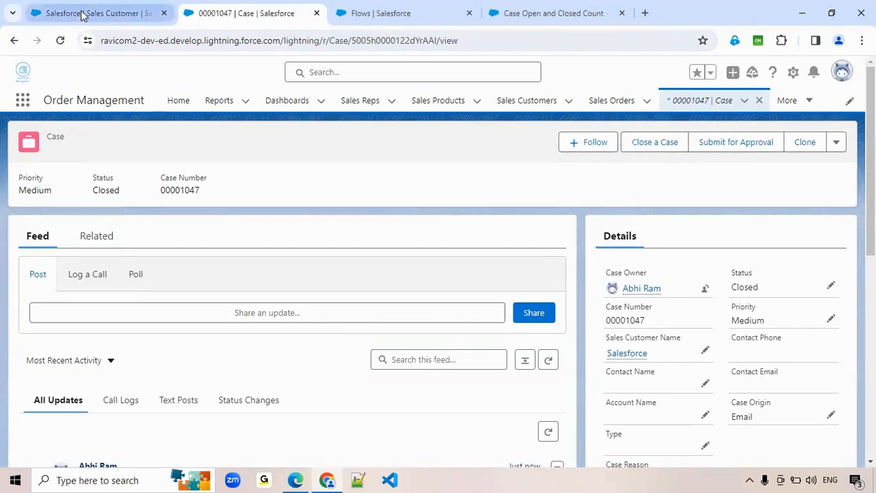
Refresh the Salesforce customer's details to check the open and closed case counts, and dismiss the closed Email case's browser tab
left_click(31, 11)
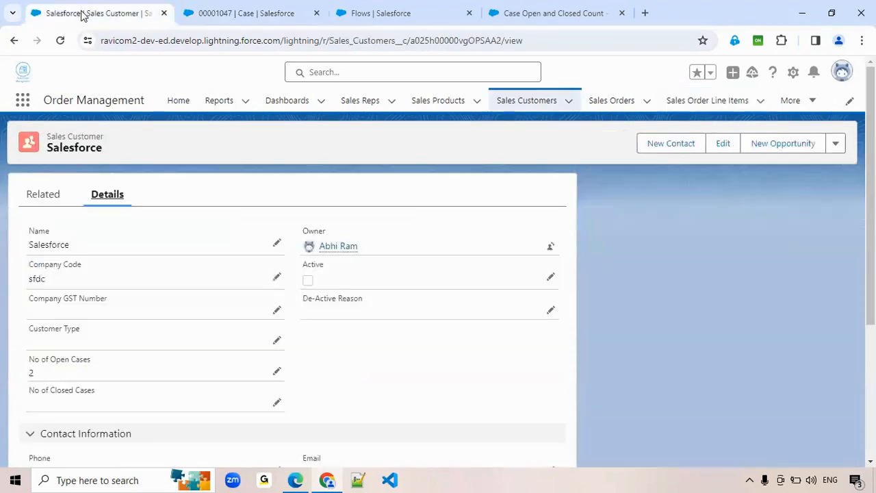
left_click(60, 42)
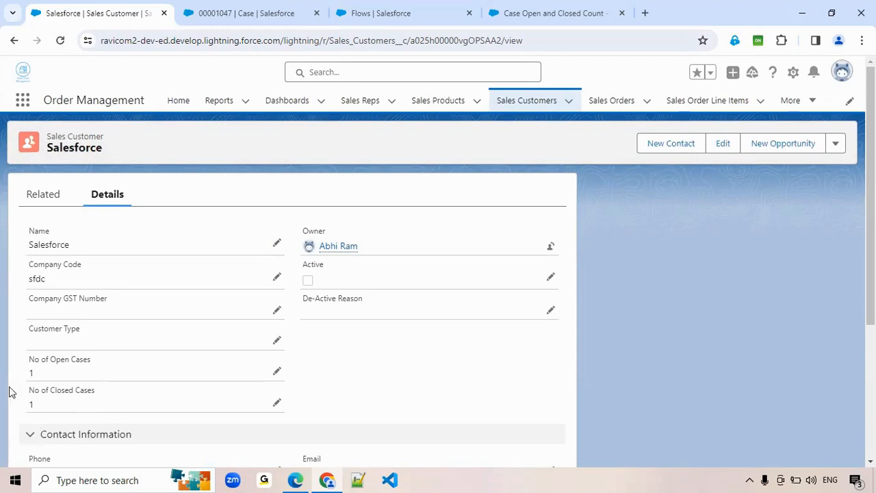
left_click(243, 19)
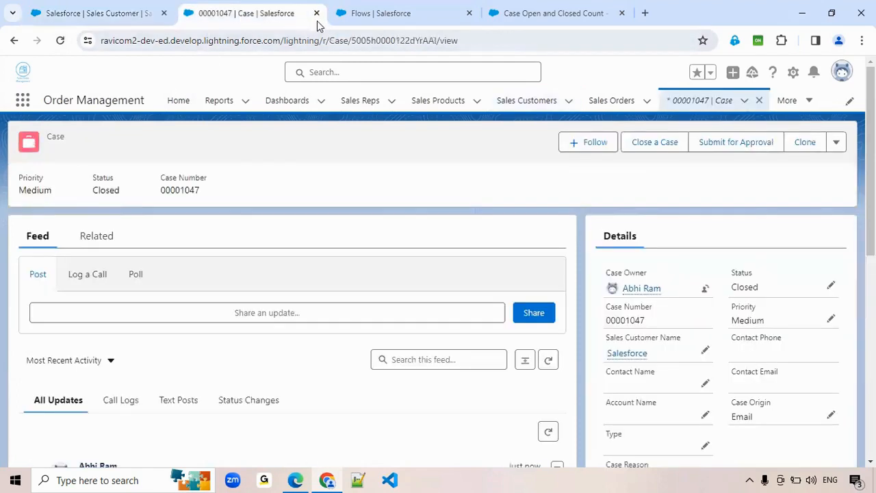
left_click(316, 13)
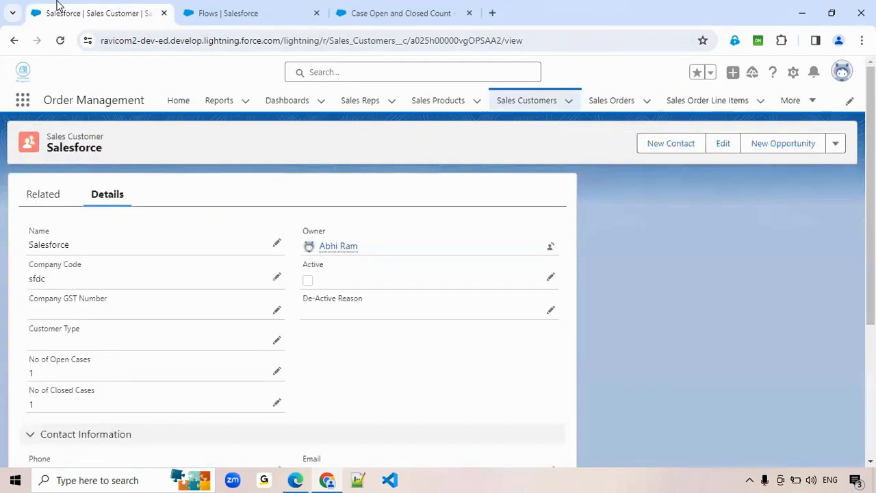
Open the Salesforce customer's second case, the Web one, in a separate tab, close the case and refresh its page
left_click(50, 198)
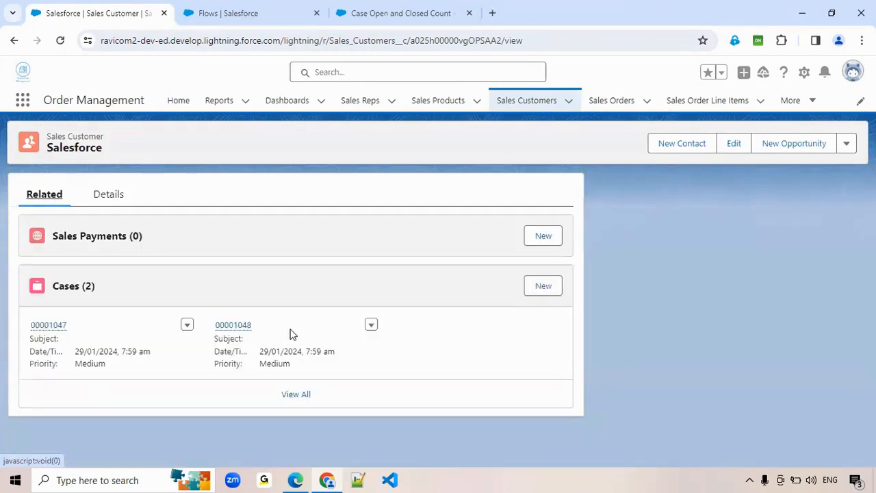
middle_click(234, 327)
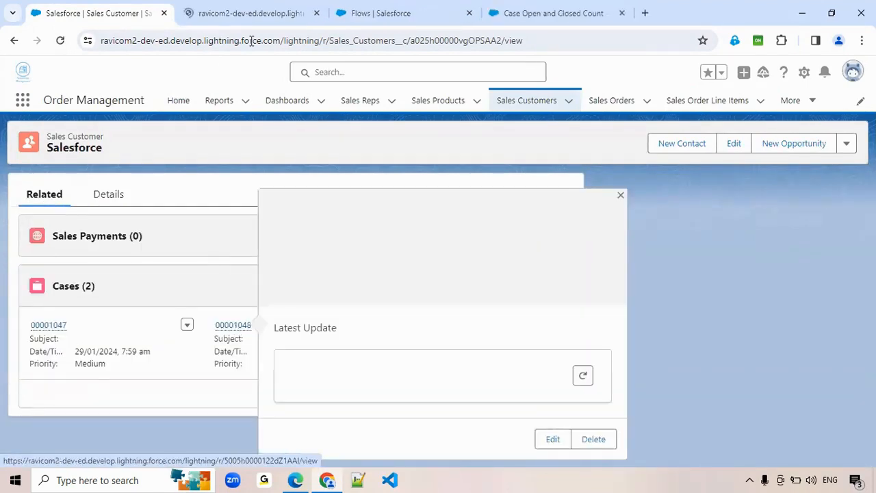
left_click(235, 13)
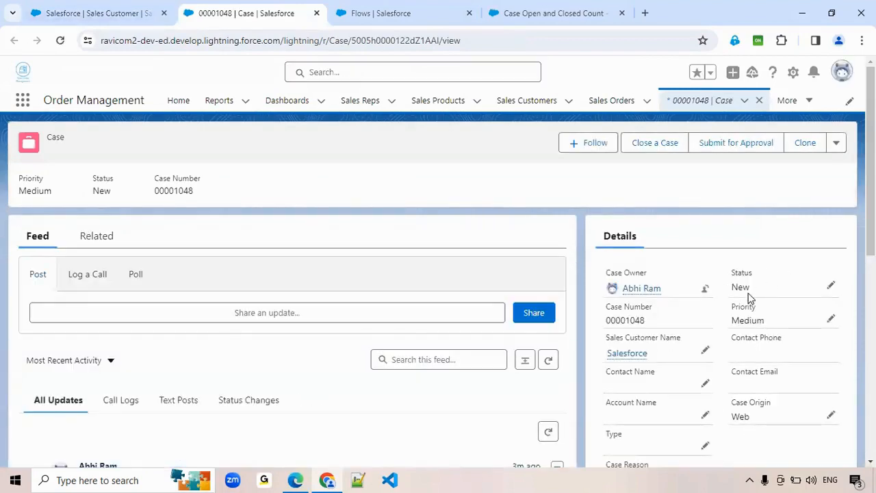
left_click(647, 151)
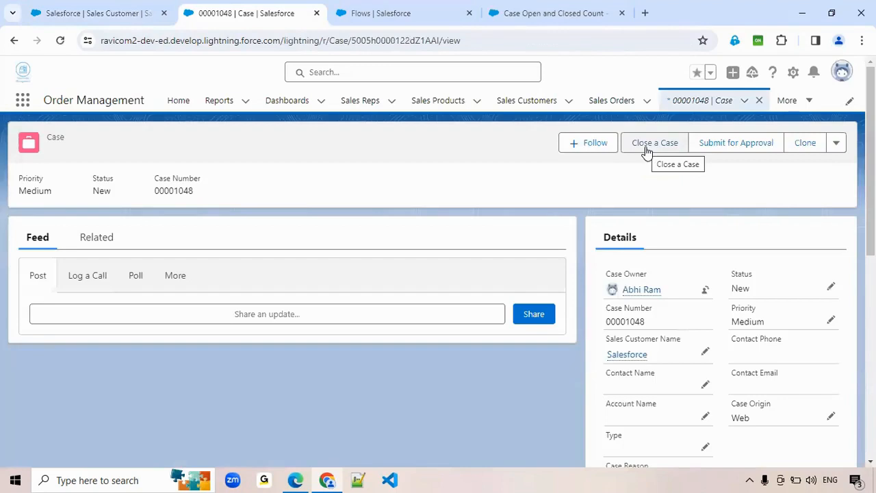
left_click(59, 41)
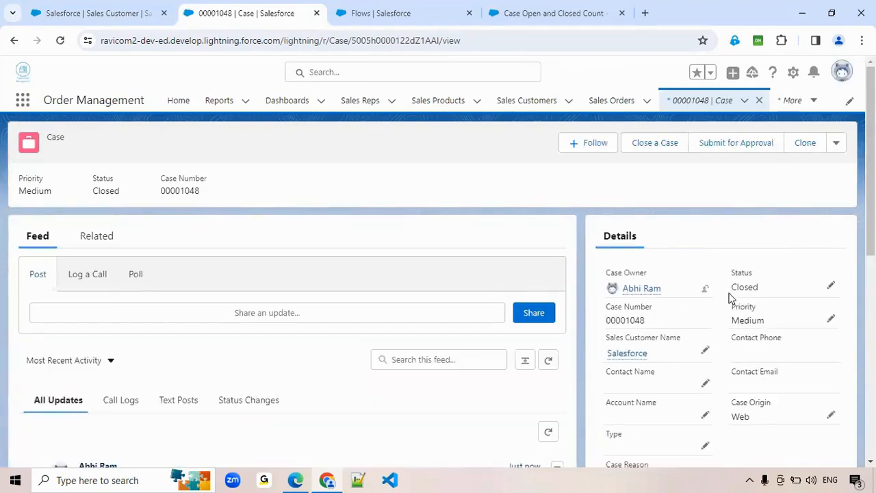
Refresh the Salesforce customer's details to check the open and closed case counts after closing the Web case
left_click(67, 19)
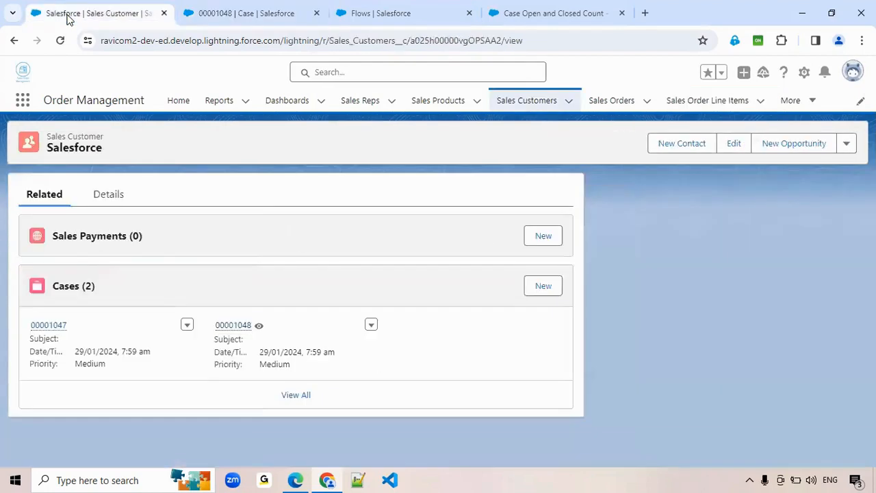
left_click(108, 195)
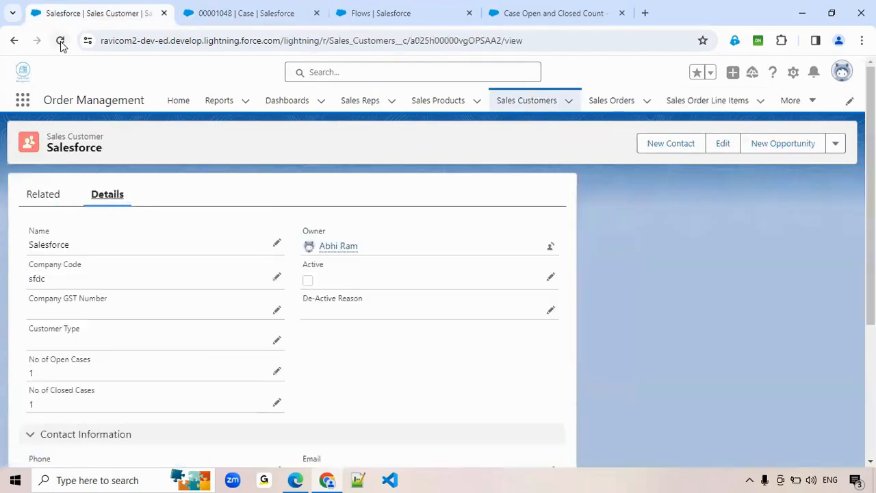
left_click(60, 42)
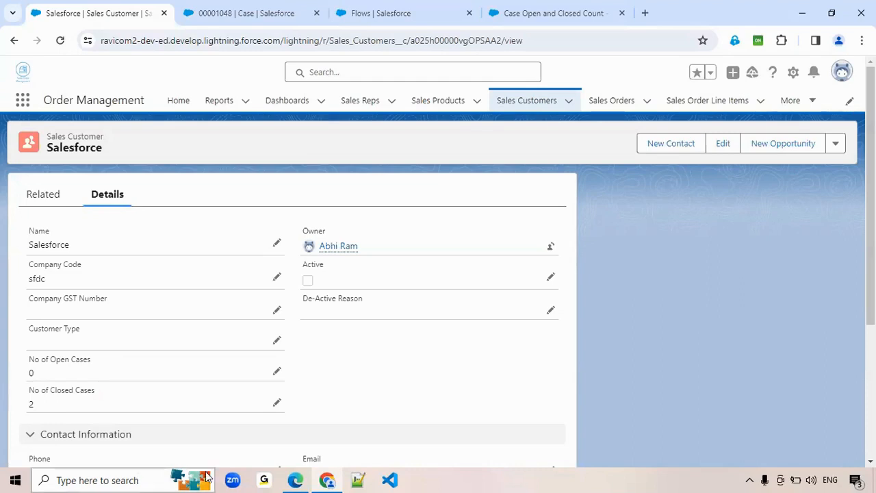
Review the Case Decision details in the Case Open and Closed Count debug run and return to the Salesforce customer's record
left_click(382, 16)
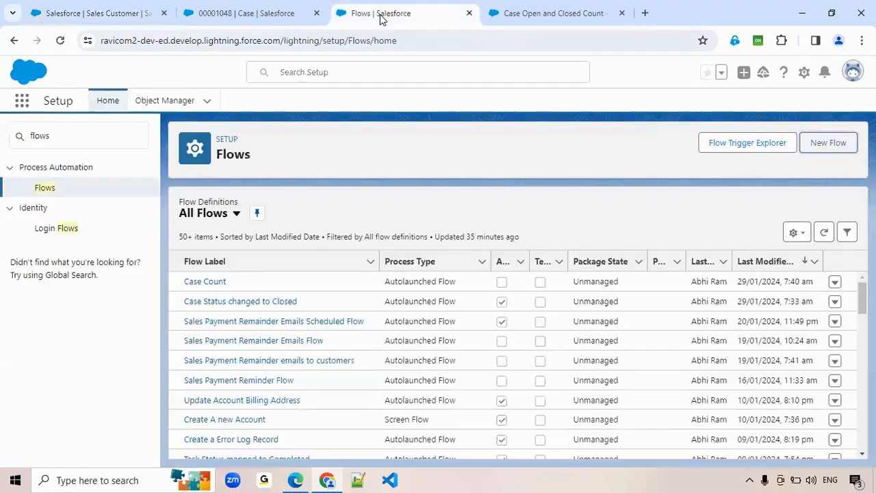
left_click(544, 16)
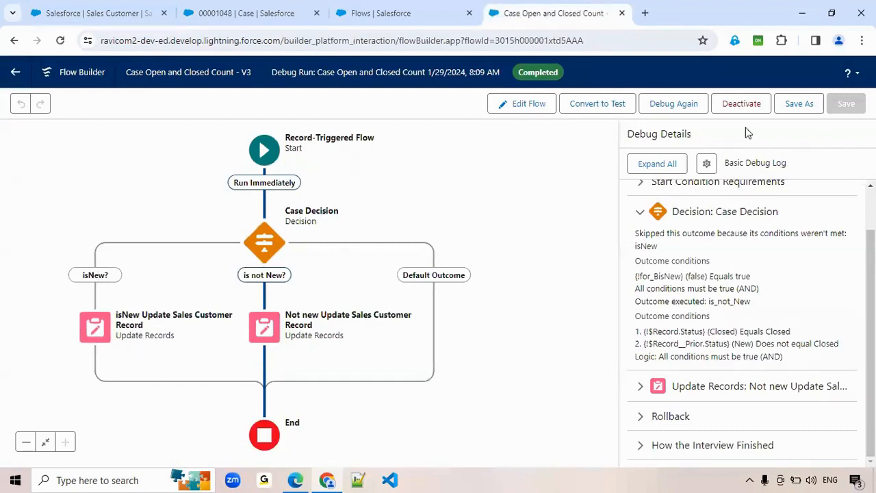
left_click(639, 212)
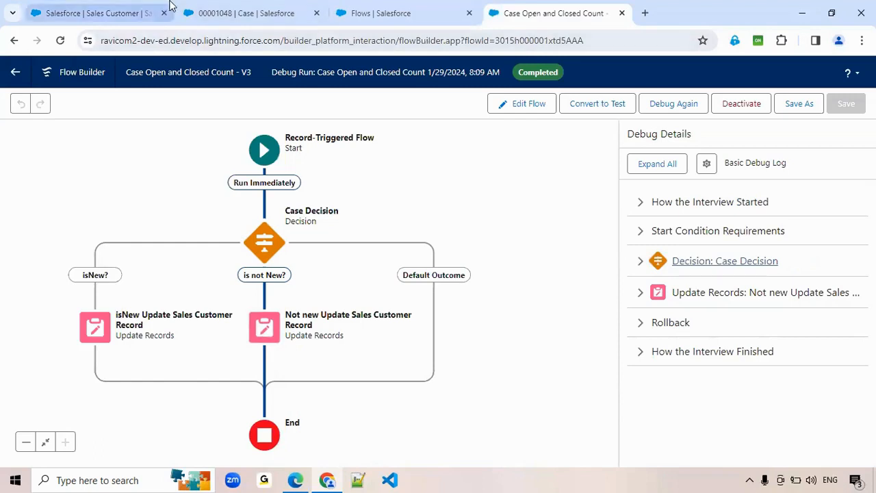
left_click(237, 13)
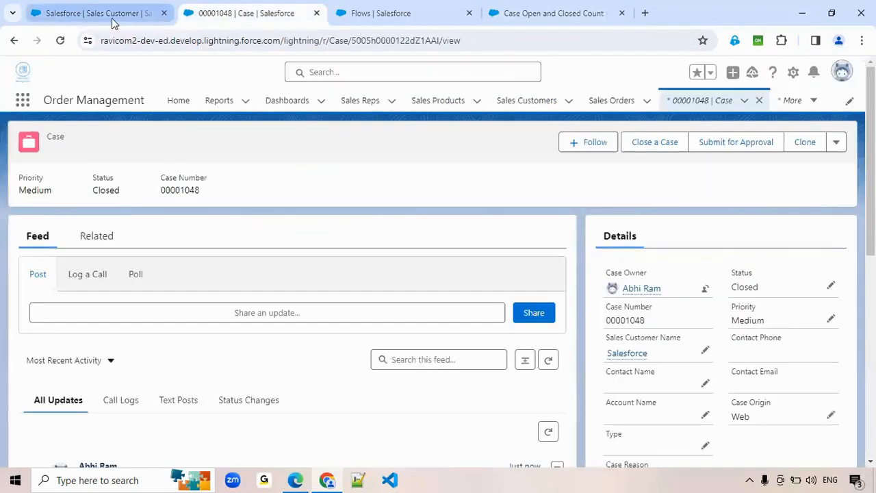
left_click(115, 23)
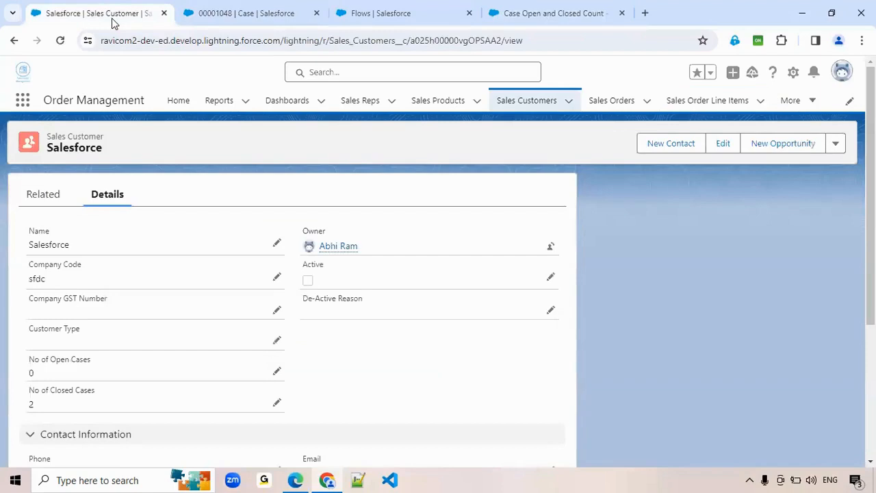